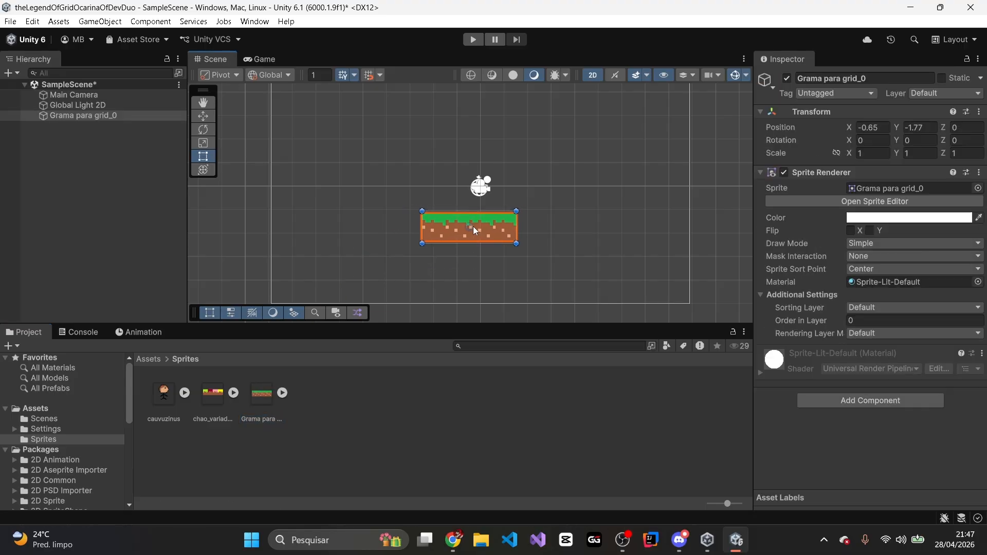
Step: Move and stretch the grass sprite across the camera frame, to a scale of about 4.3 by 1.7
click(260, 59)
click(216, 60)
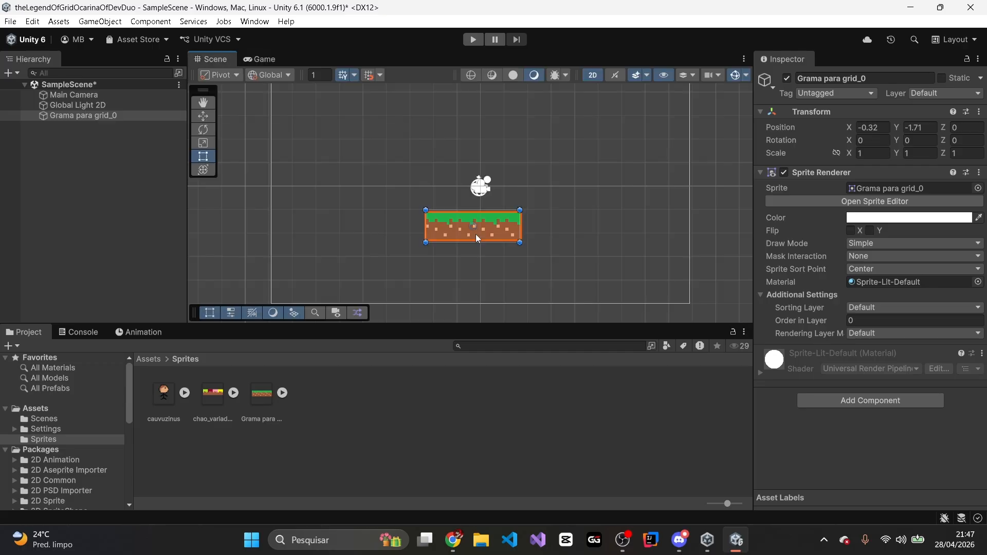
drag(476, 233, 727, 254)
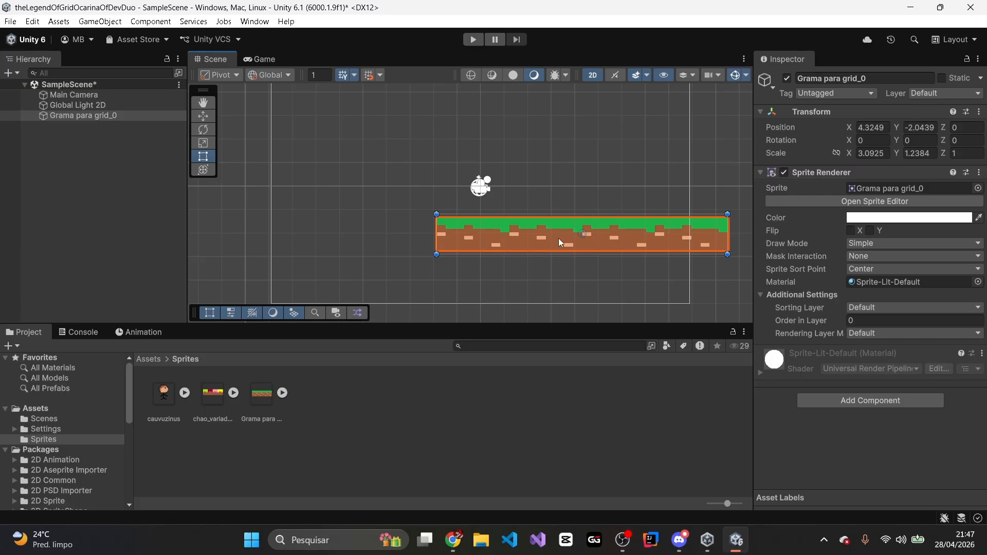
drag(558, 238, 471, 240)
drag(641, 259, 589, 242)
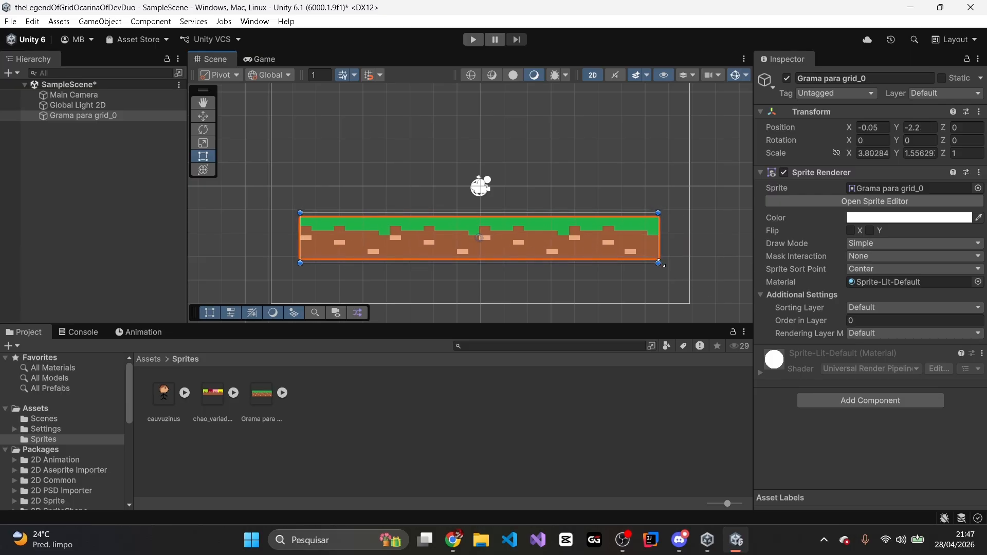
drag(659, 264, 706, 268)
mouse_move(641, 244)
mouse_down()
mouse_move(613, 242)
mouse_move(624, 242)
mouse_up()
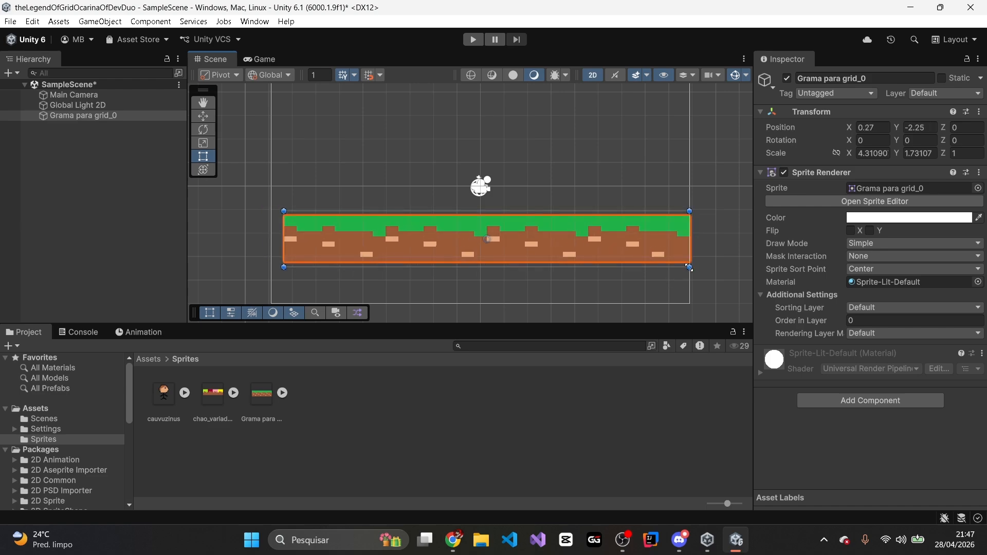
Step: Shrink the grass sprite to a scale of about 2.1 by 1 at the camera frame's left edge, and place a duplicate beside it
drag(689, 267, 606, 246)
click(469, 230)
key(ctrl+d)
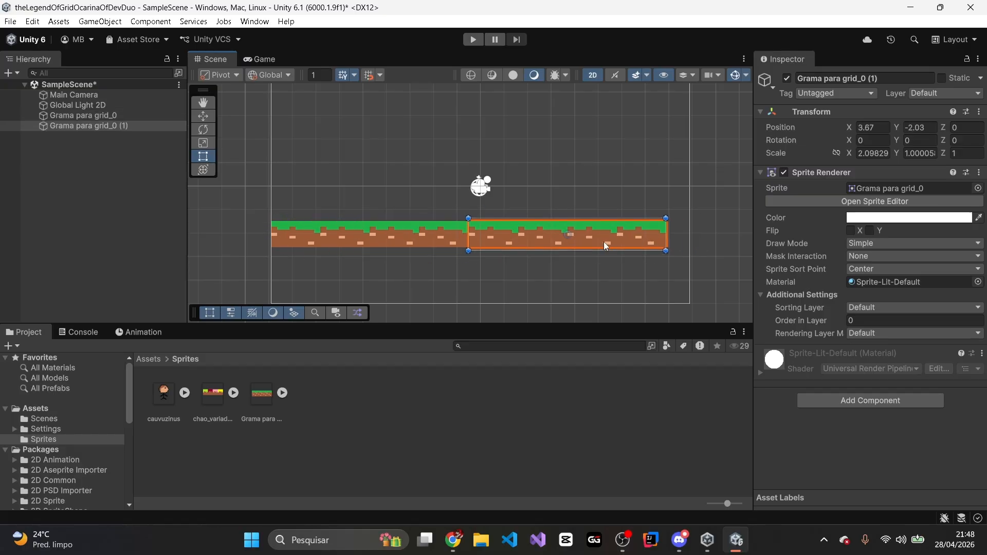
Step: Delete both grass sprites, Grama para grid_0 and its duplicate, from the scene
click(159, 117)
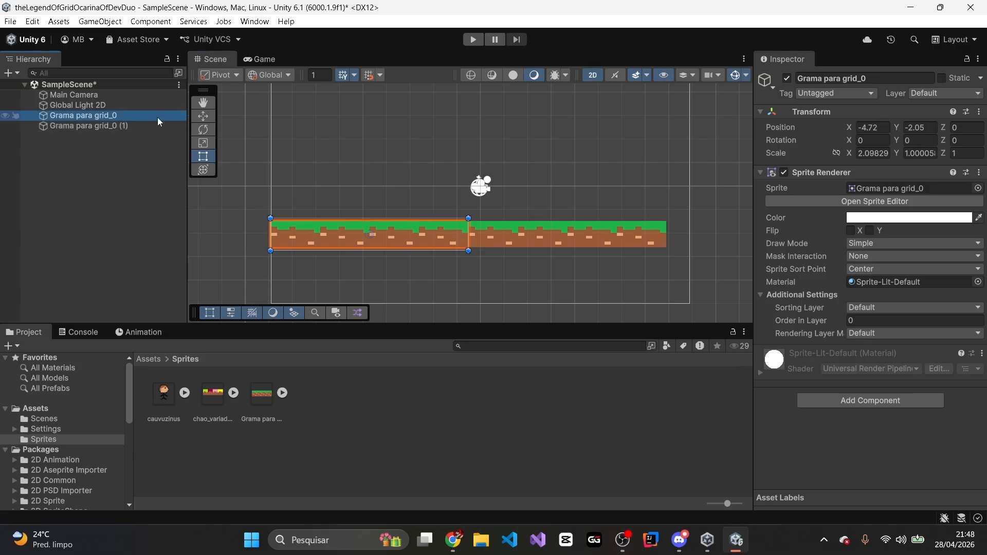
shift+click(153, 125)
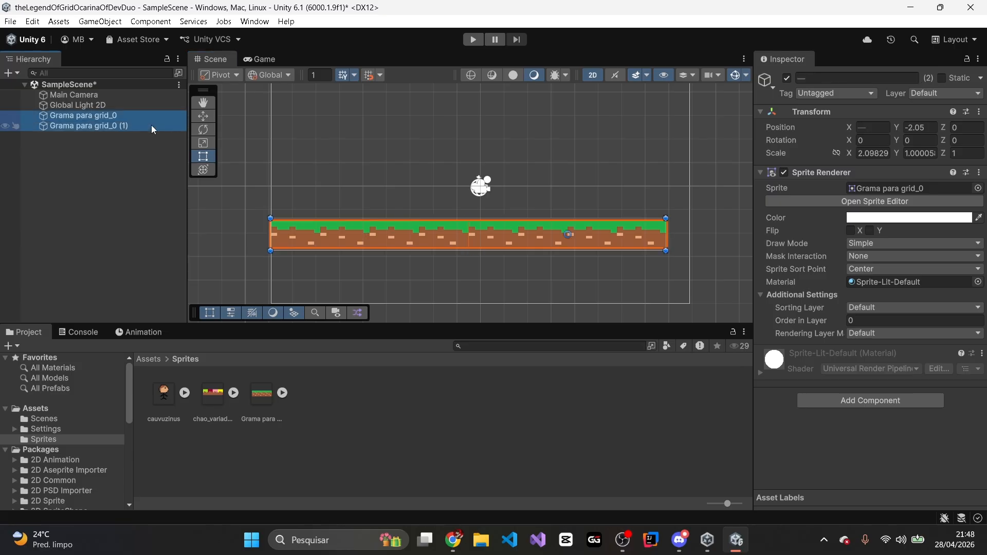
key(Delete)
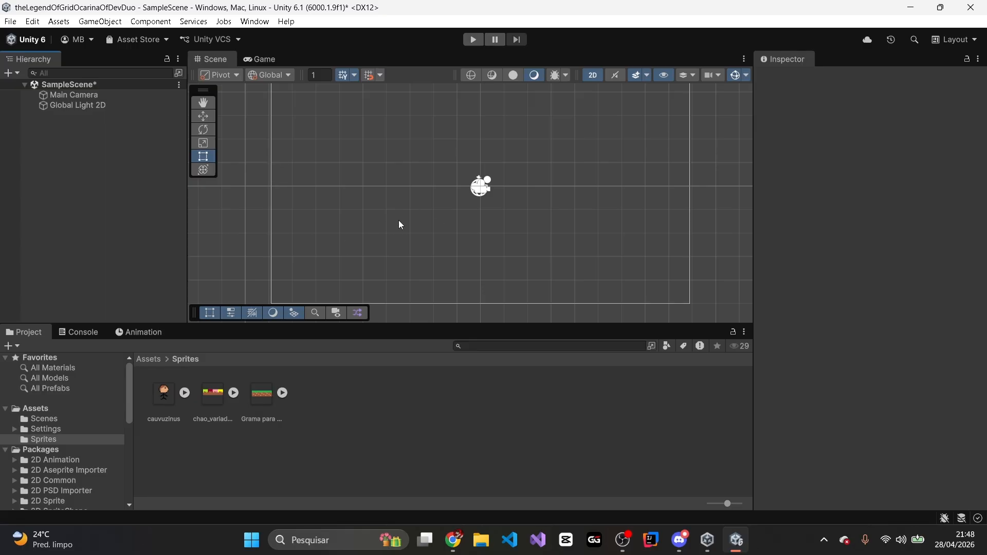
scroll(436, 239, down, 3)
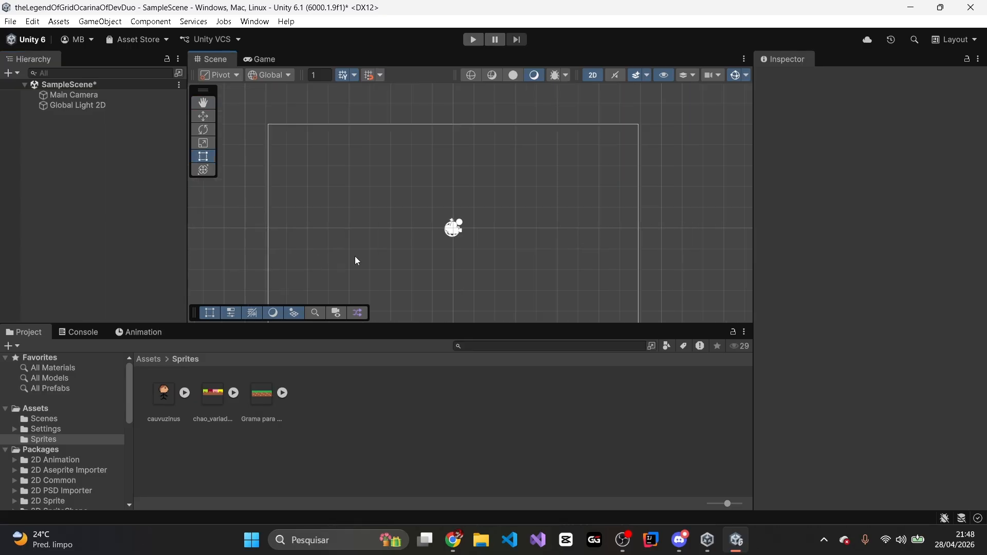
scroll(531, 266, up, 1)
middle_drag(502, 242, 522, 209)
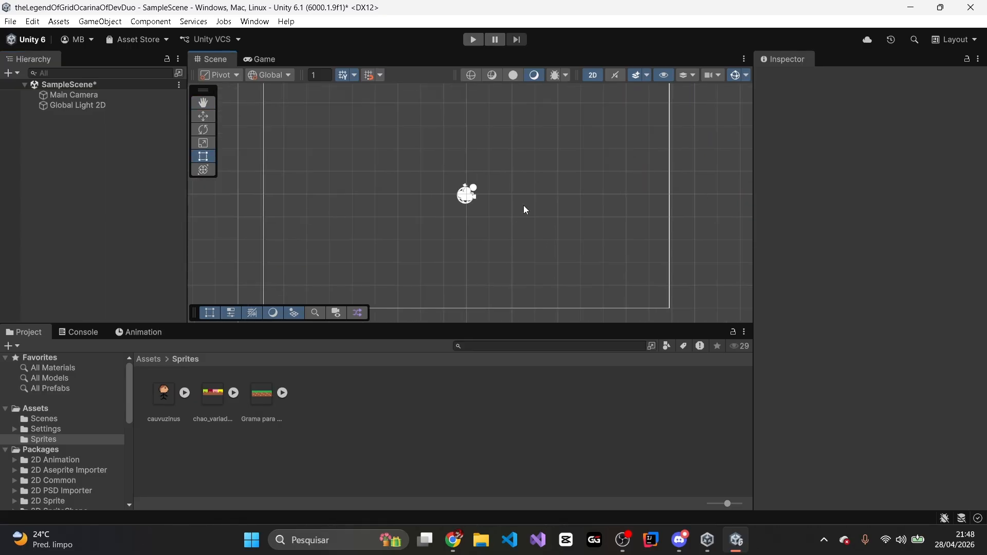
scroll(523, 205, up, 2)
scroll(556, 183, down, 3)
scroll(556, 183, up, 1)
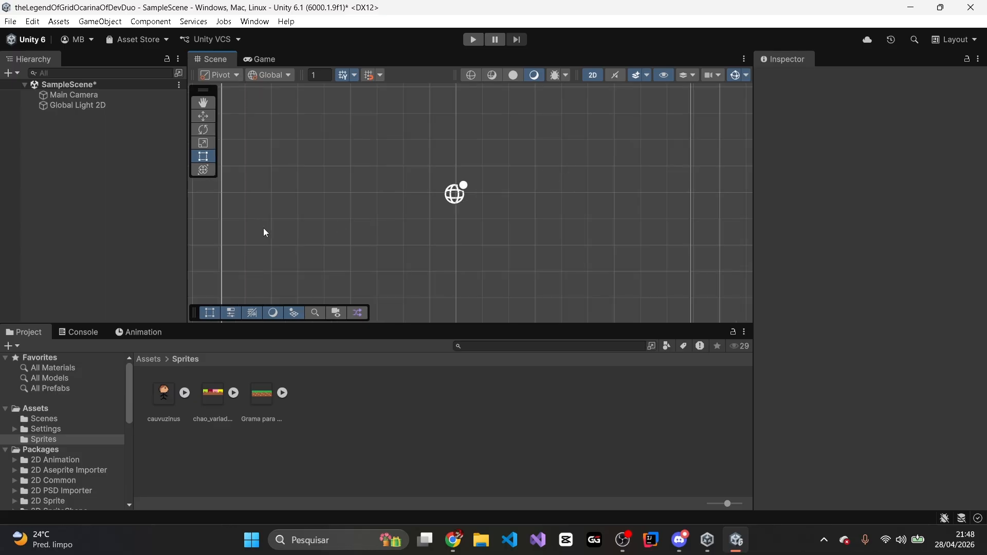
scroll(551, 229, down, 1)
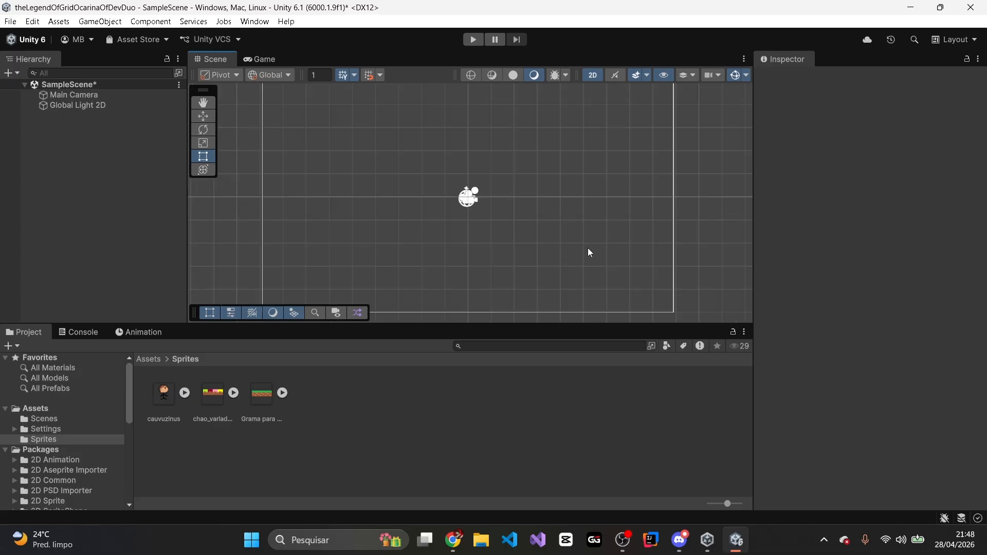
scroll(591, 250, down, 1)
scroll(548, 260, down, 1)
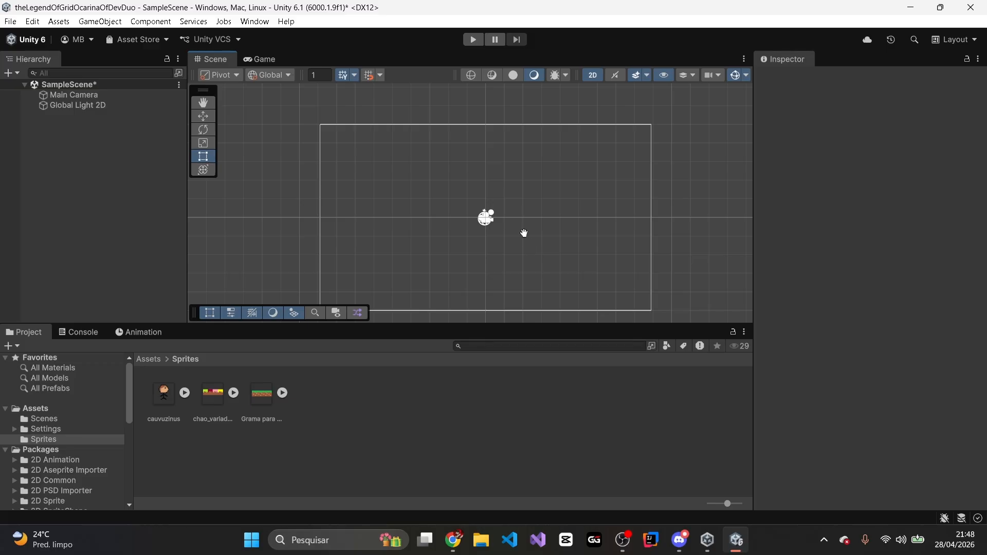
middle_drag(524, 233, 522, 220)
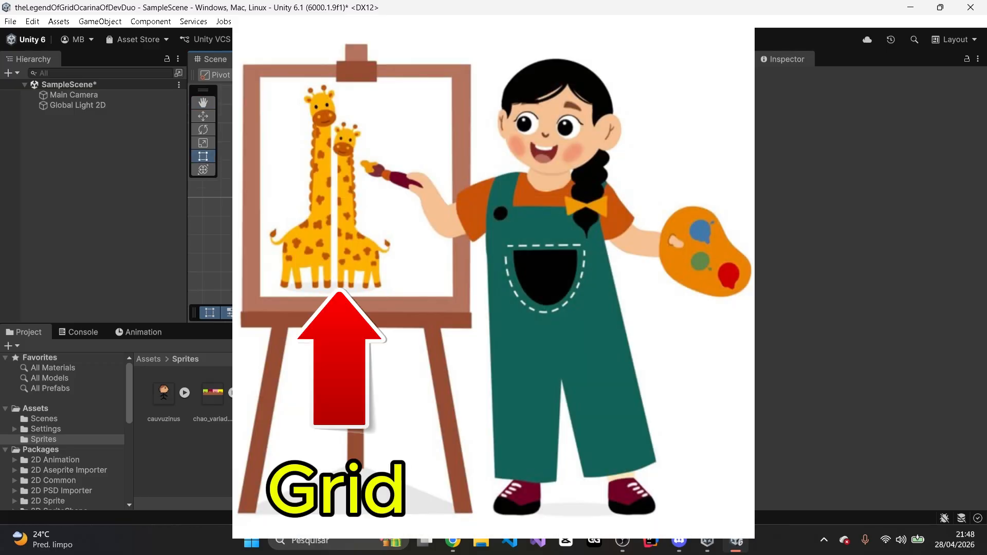
scroll(522, 238, up, 3)
scroll(522, 239, up, 3)
scroll(522, 239, down, 3)
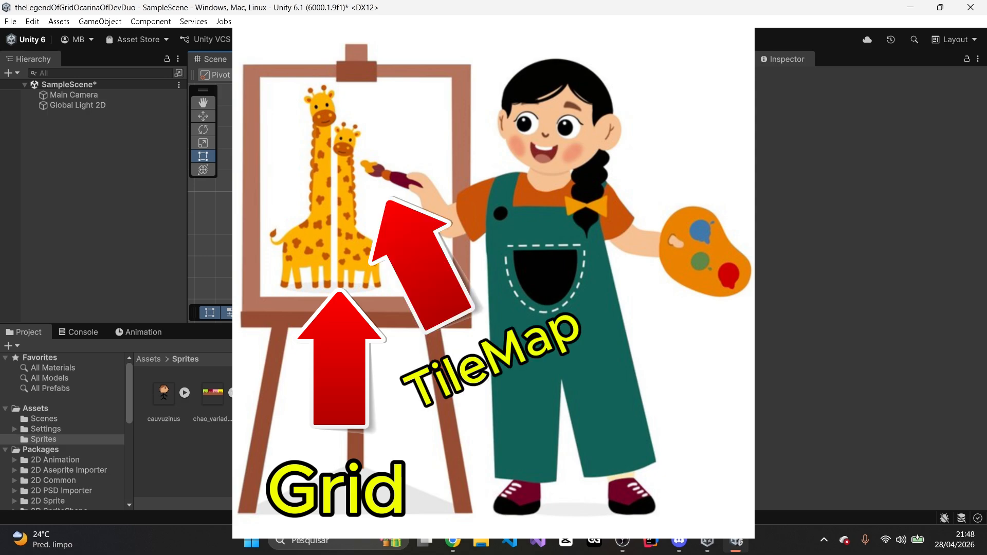
scroll(522, 239, down, 1)
middle_drag(522, 239, 520, 241)
middle_click(520, 240)
scroll(520, 241, up, 1)
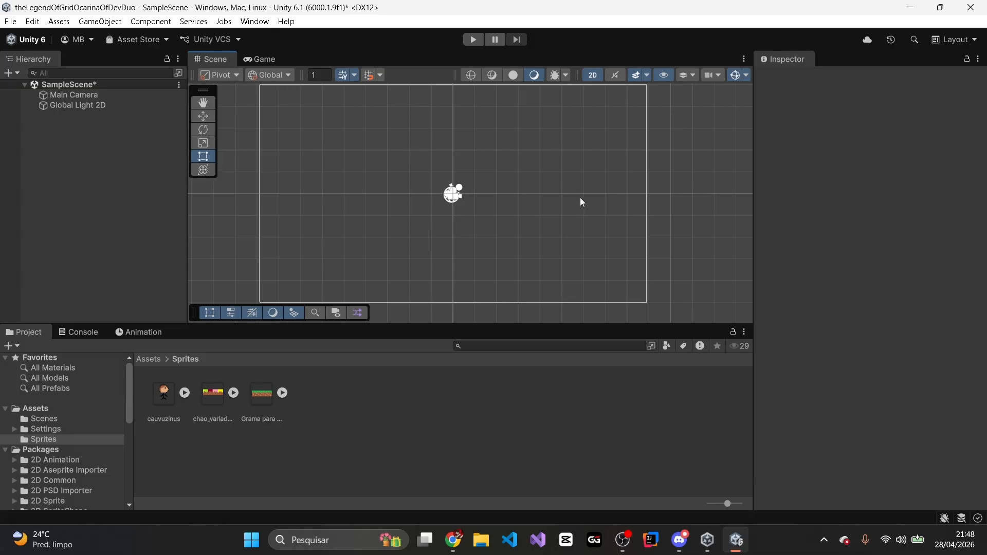
scroll(575, 213, down, 1)
Step: Create a 2D rectangular tilemap in the scene, keeping the default names for the Grid and Tilemap objects
right_click(573, 225)
click(69, 138)
right_click(67, 127)
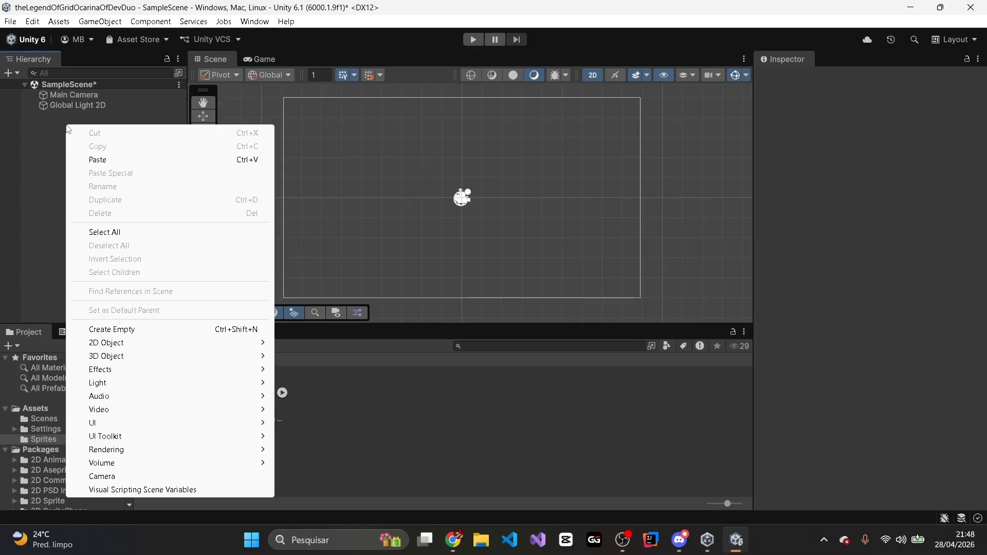
click(9, 85)
right_click(75, 136)
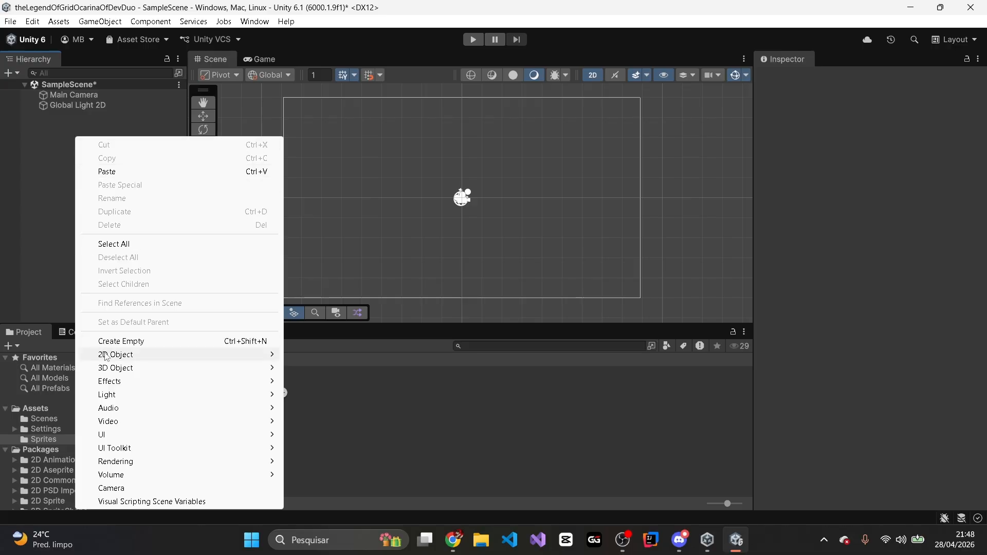
mouse_move(149, 358)
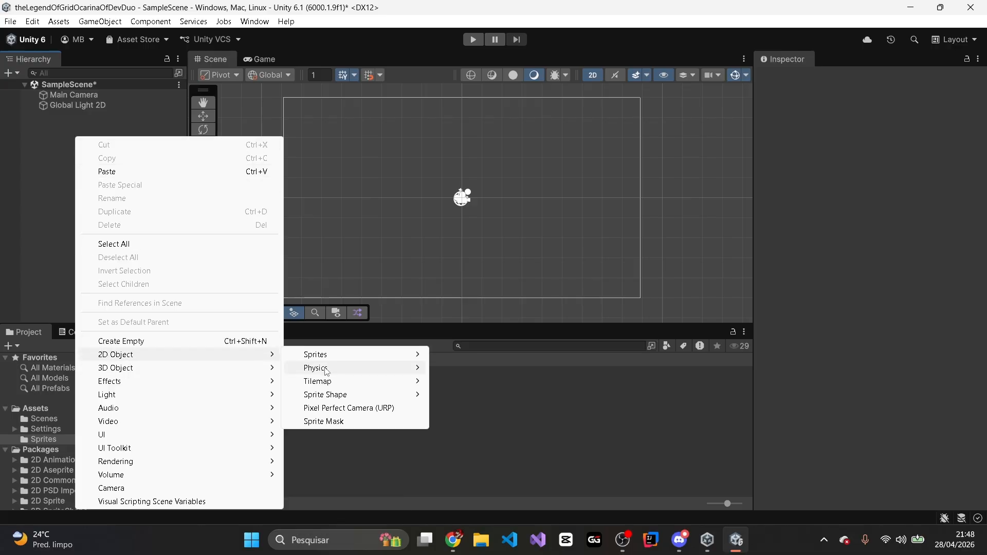
mouse_move(333, 383)
click(470, 383)
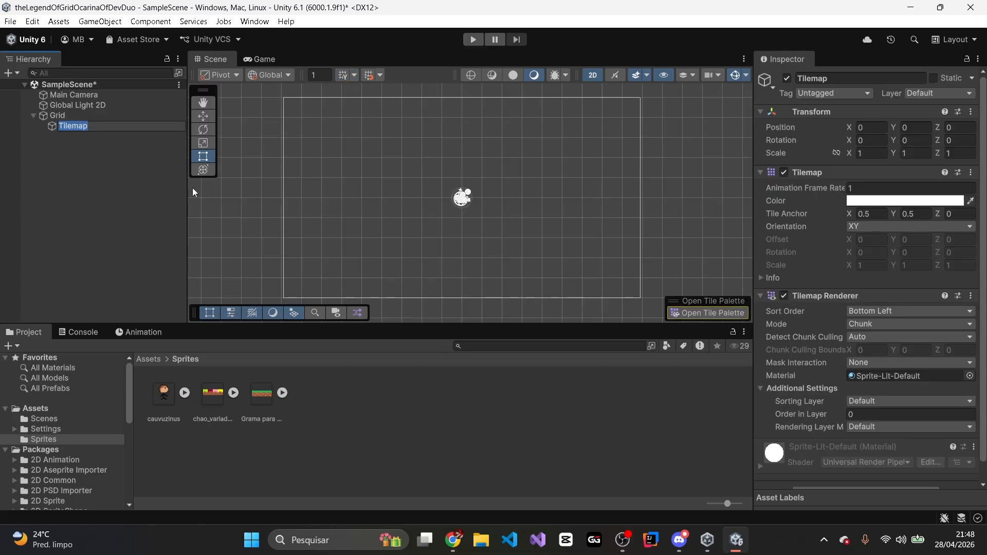
click(119, 158)
Step: Examine the component settings of the Grid object and its child Tilemap
click(78, 115)
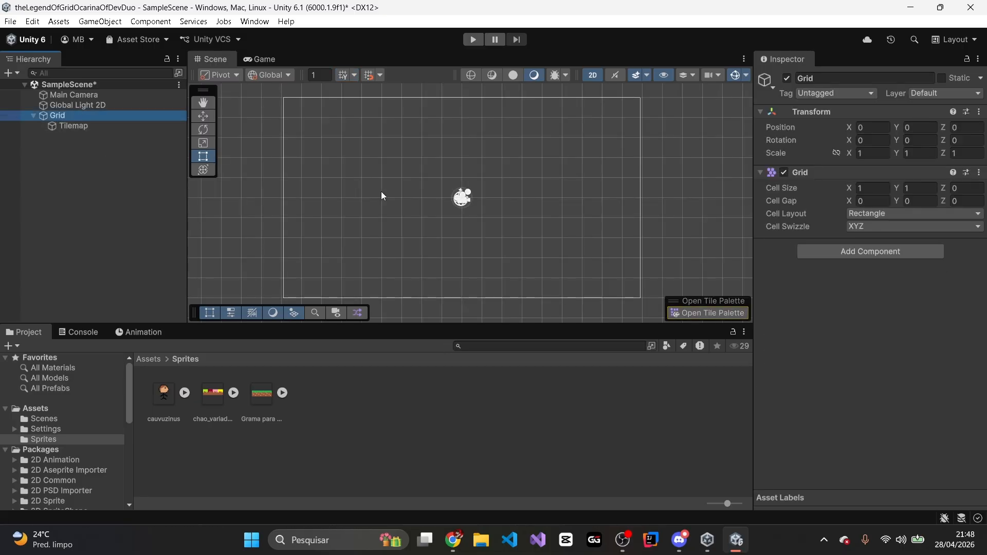
scroll(381, 191, up, 2)
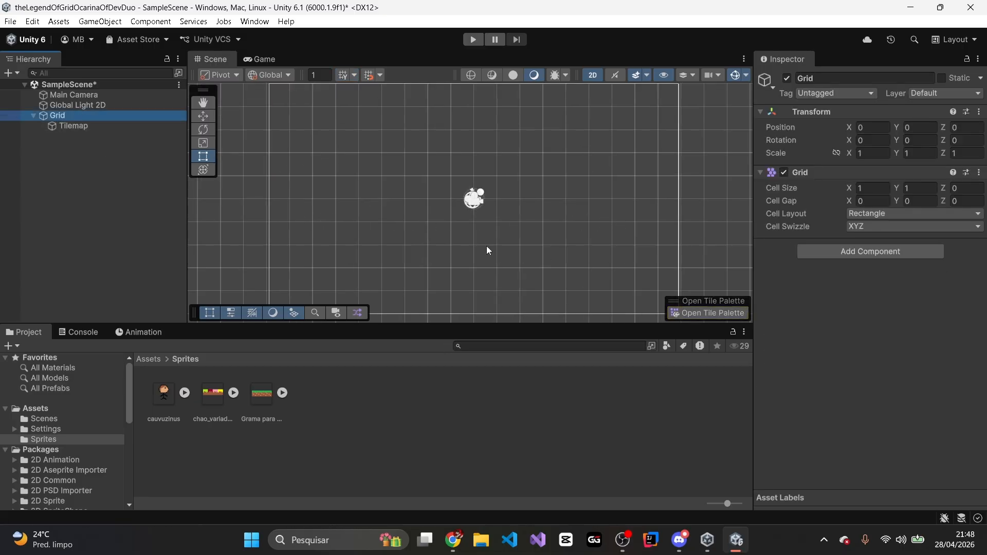
click(78, 126)
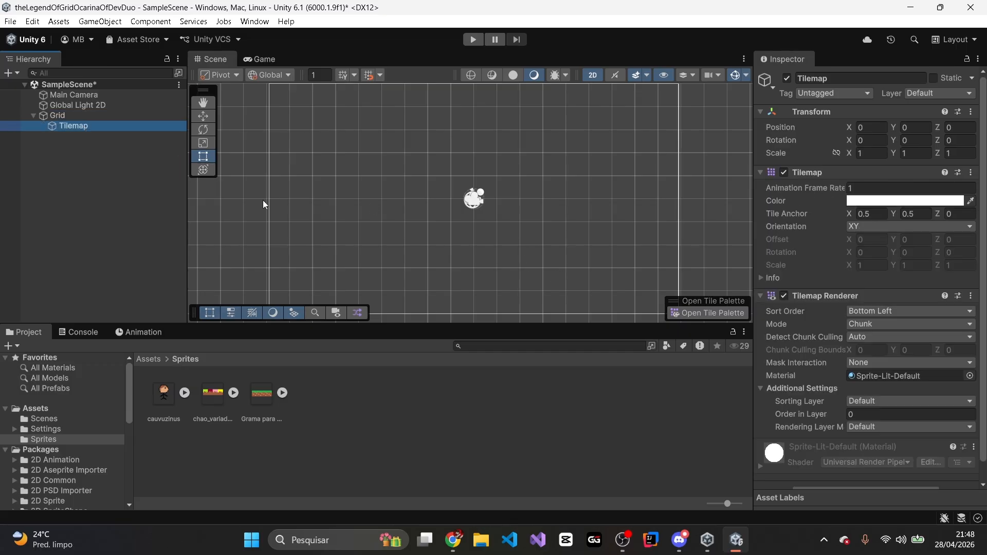
click(88, 217)
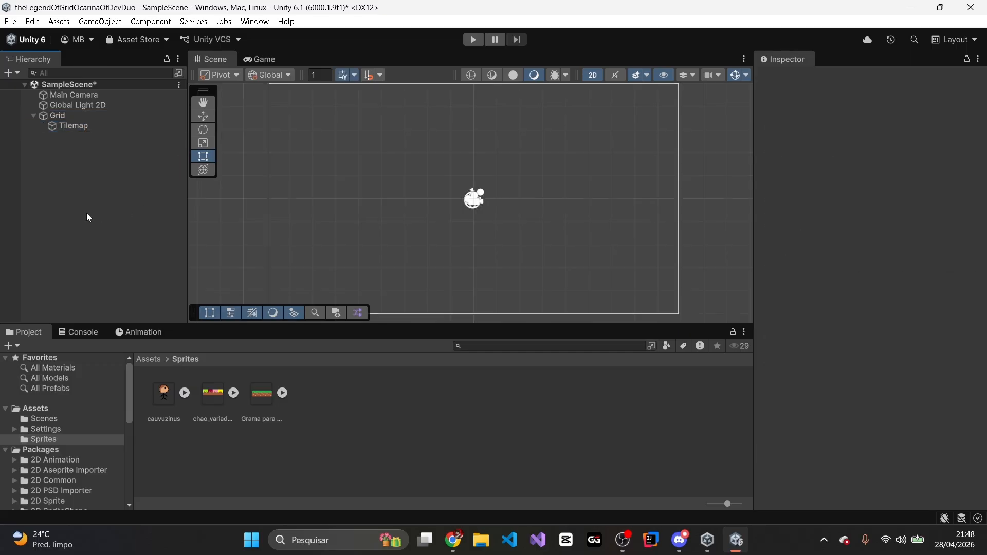
scroll(426, 209, down, 2)
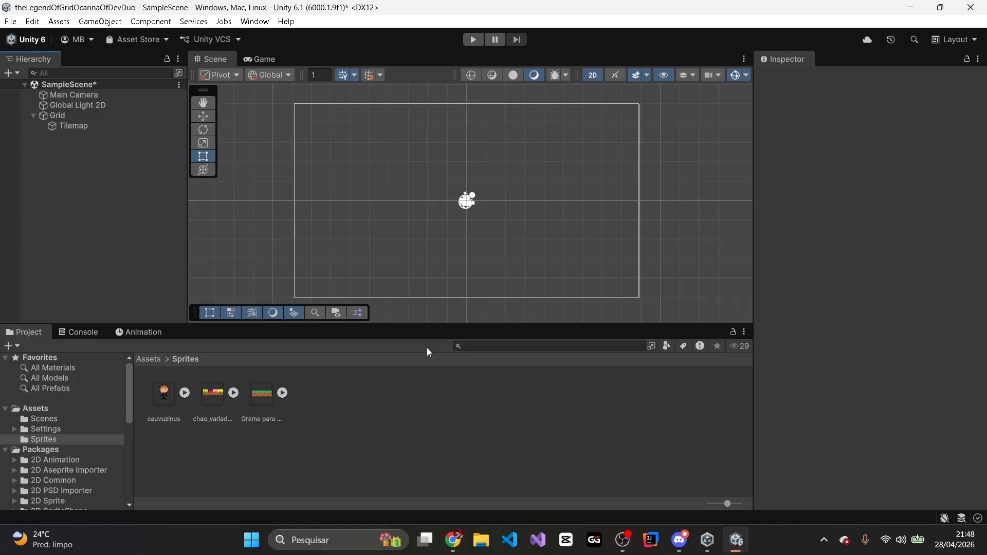
Step: Set the chao_variado_grid texture's filter mode to Point (no filter) and its pixels per unit to 8, and apply the import settings
click(220, 394)
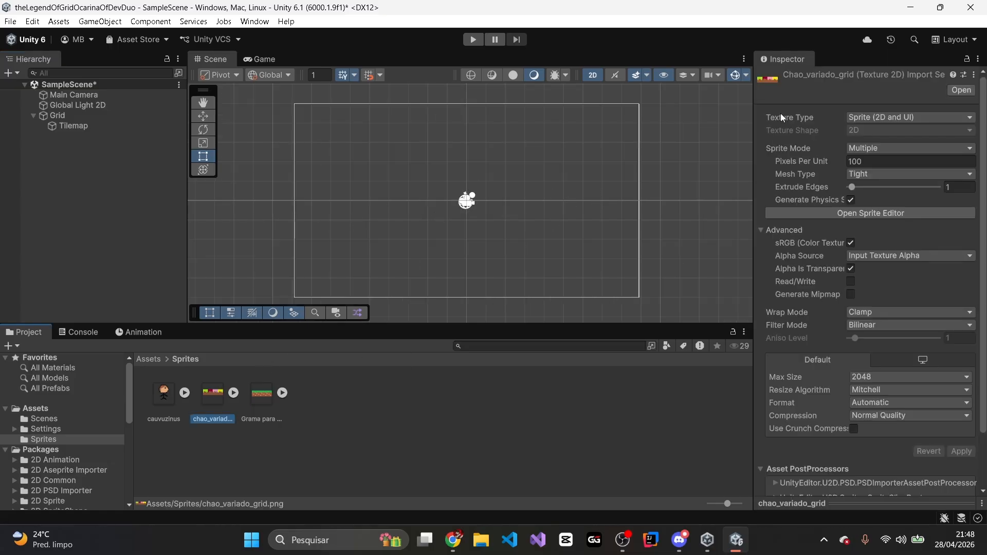
click(445, 452)
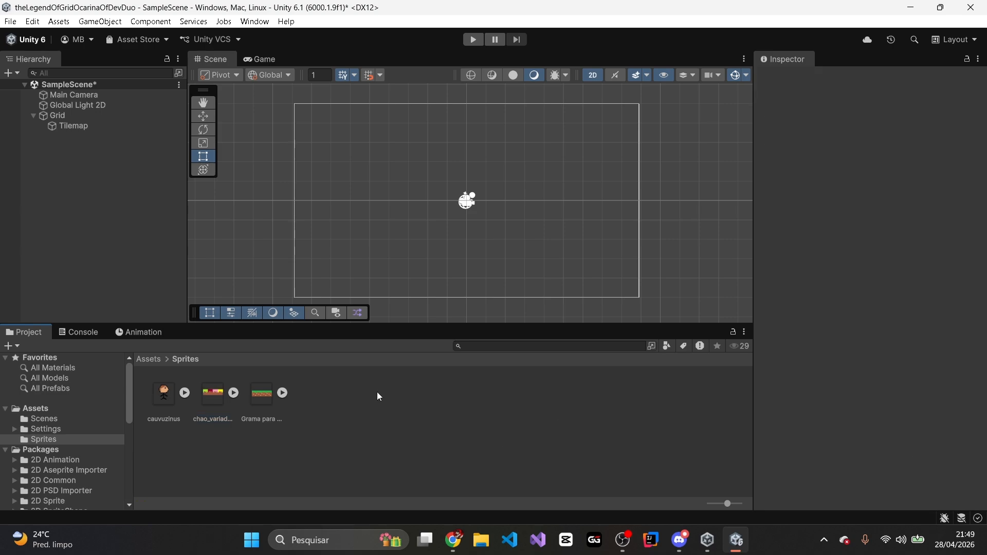
click(214, 393)
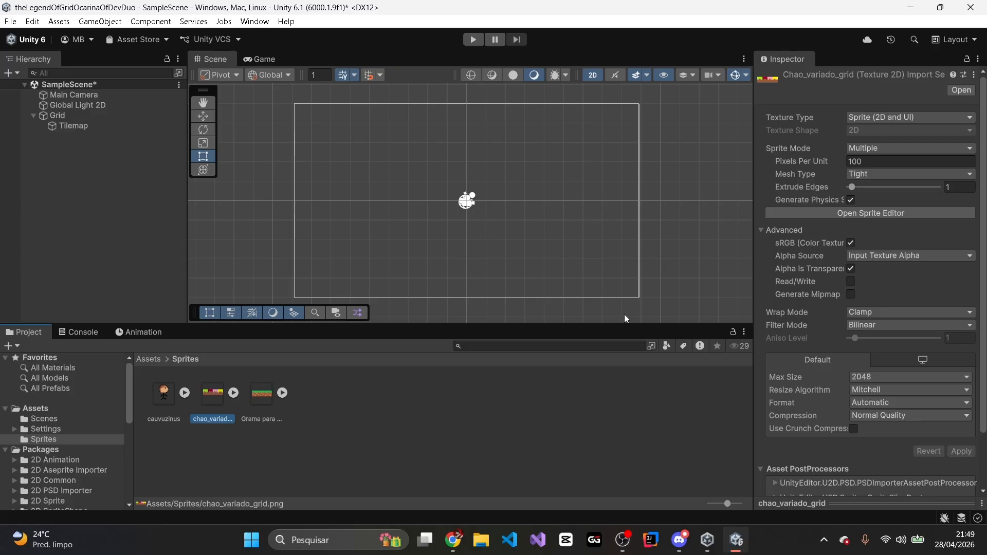
click(847, 325)
click(877, 336)
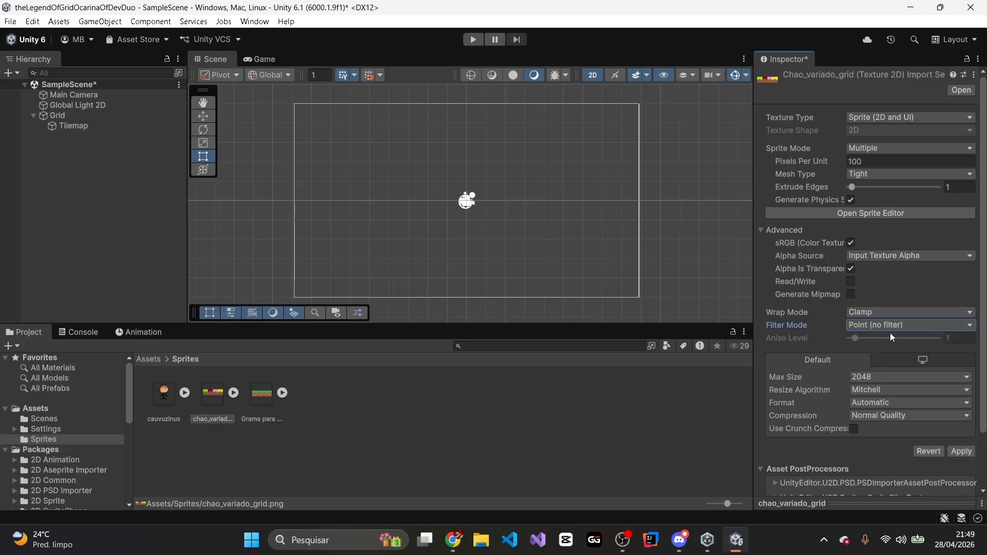
click(903, 162)
text(8)
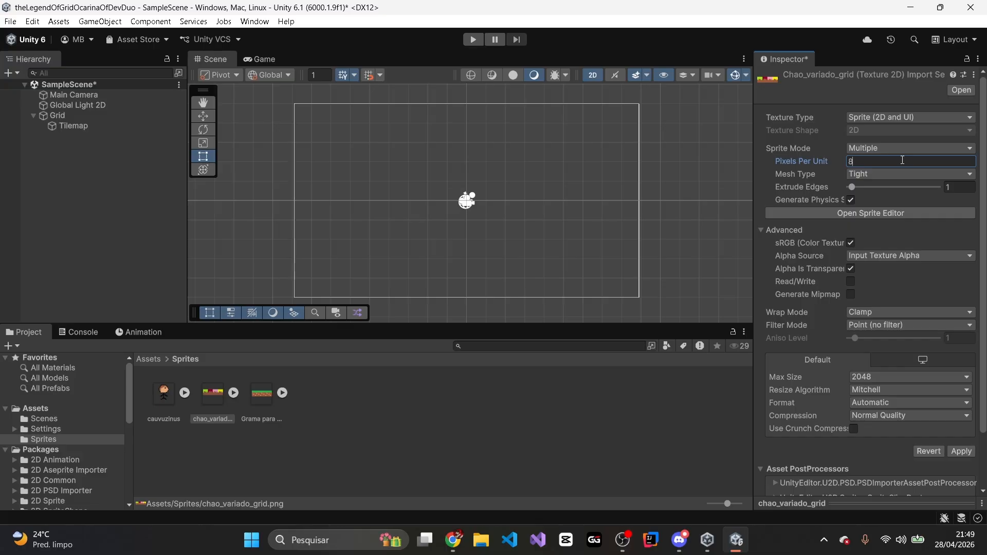
click(961, 452)
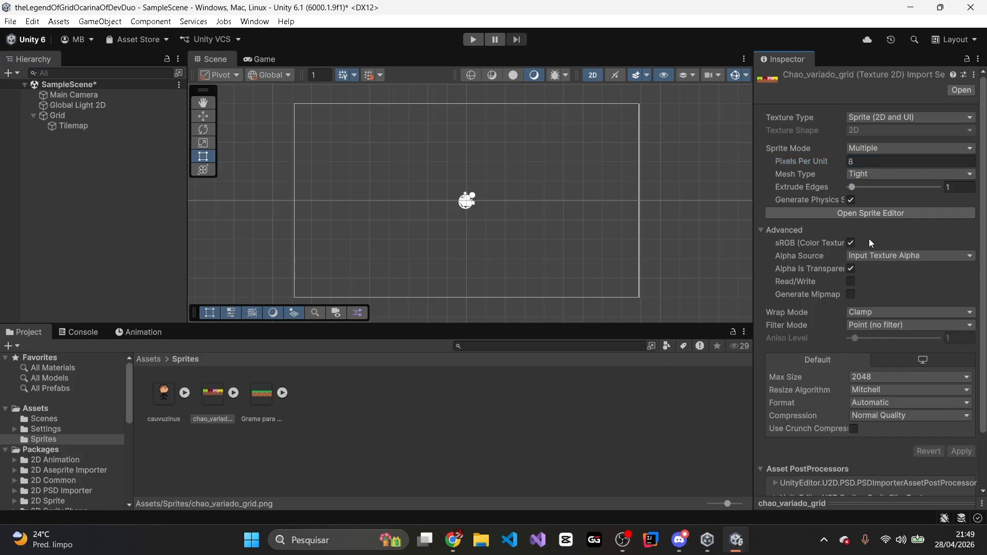
Step: Slice the chao_variado_grid texture in the Sprite Editor by cell size, using 8 by 8 pixel cells
click(874, 217)
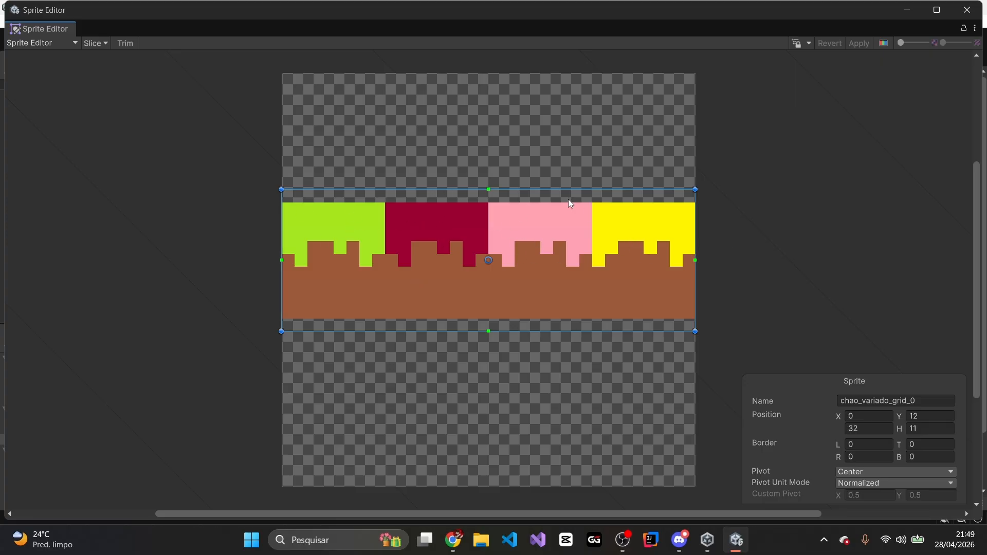
click(95, 43)
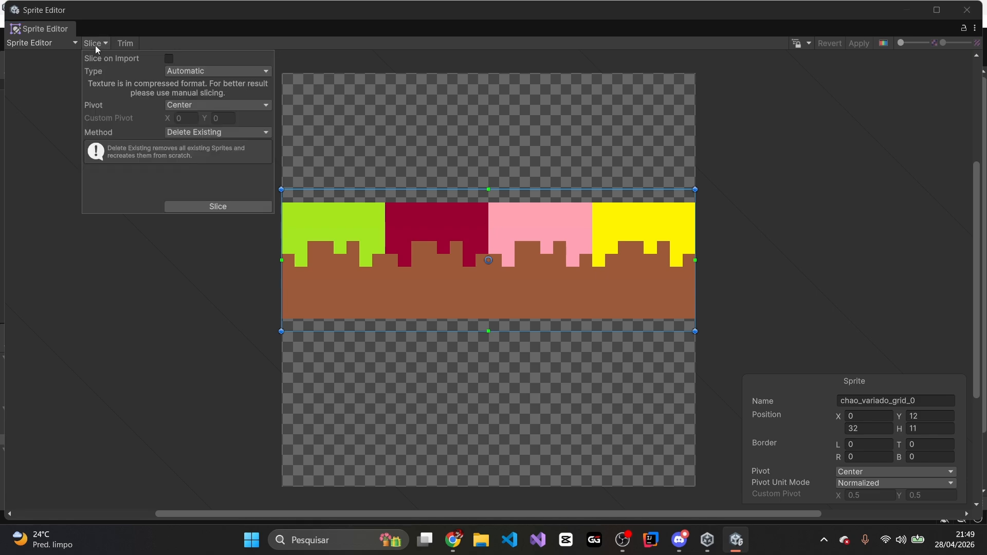
click(182, 72)
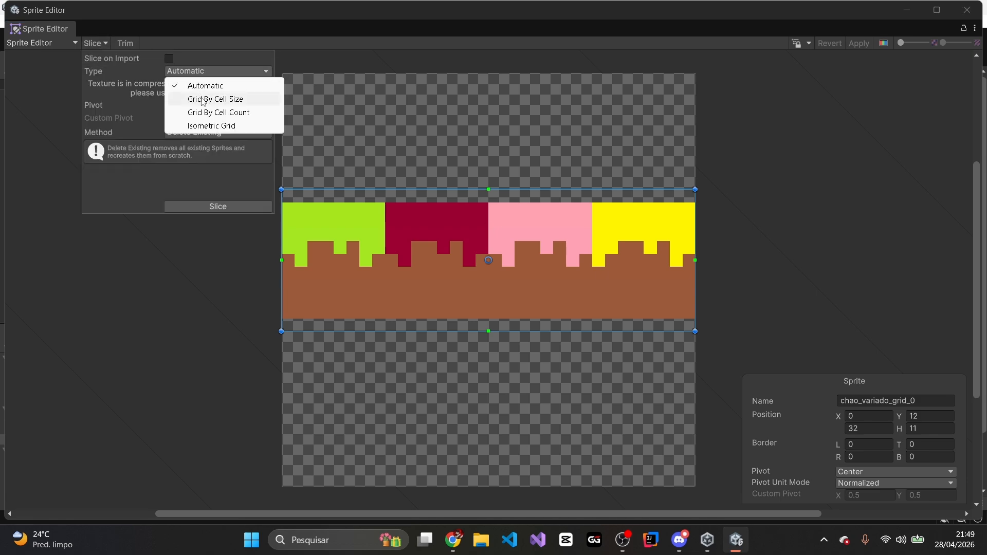
click(203, 98)
click(207, 84)
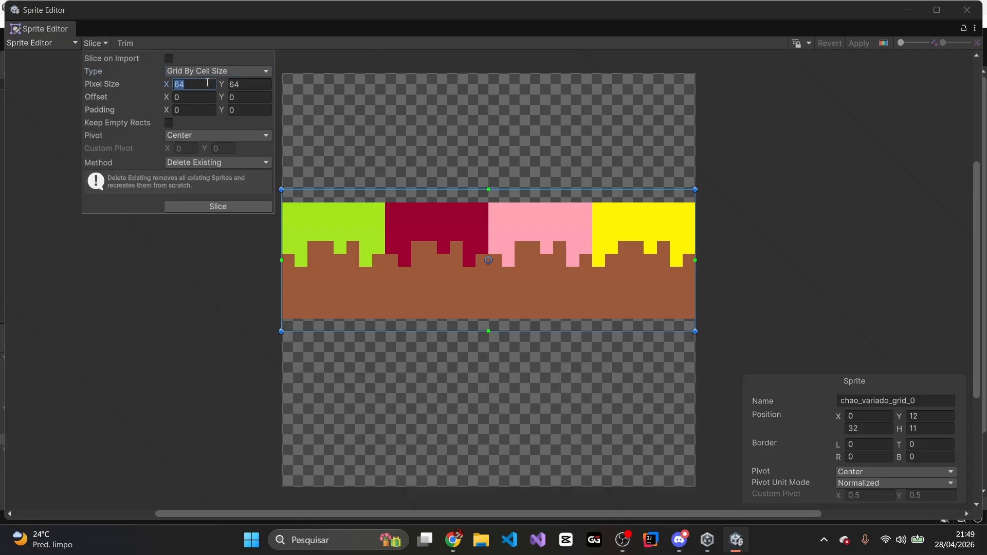
key(BackSpace)
text(8)
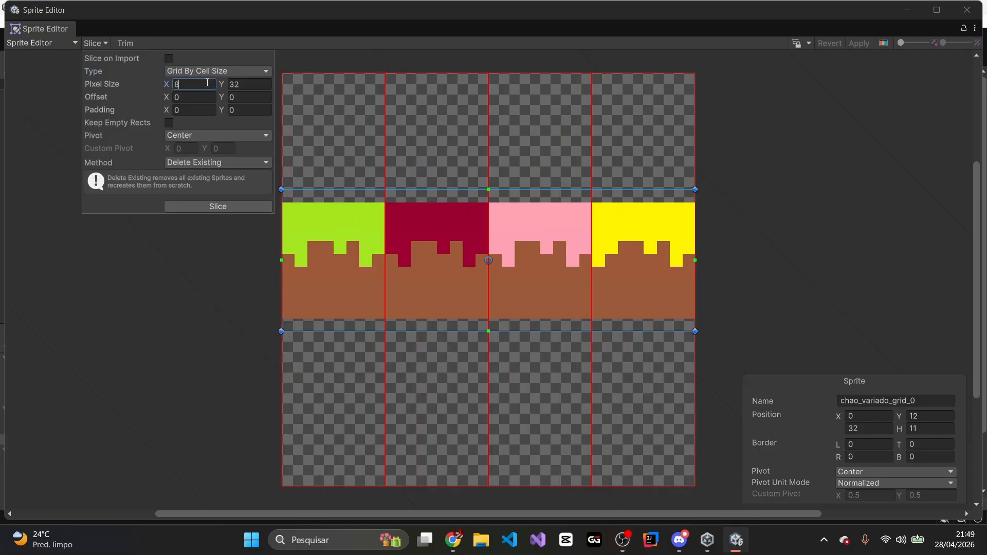
click(243, 85)
text(8)
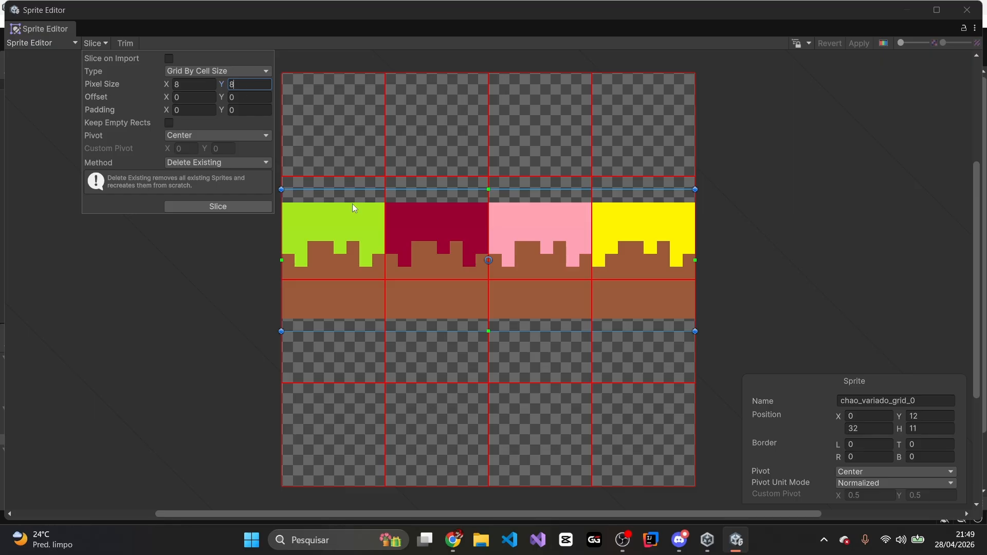
click(238, 203)
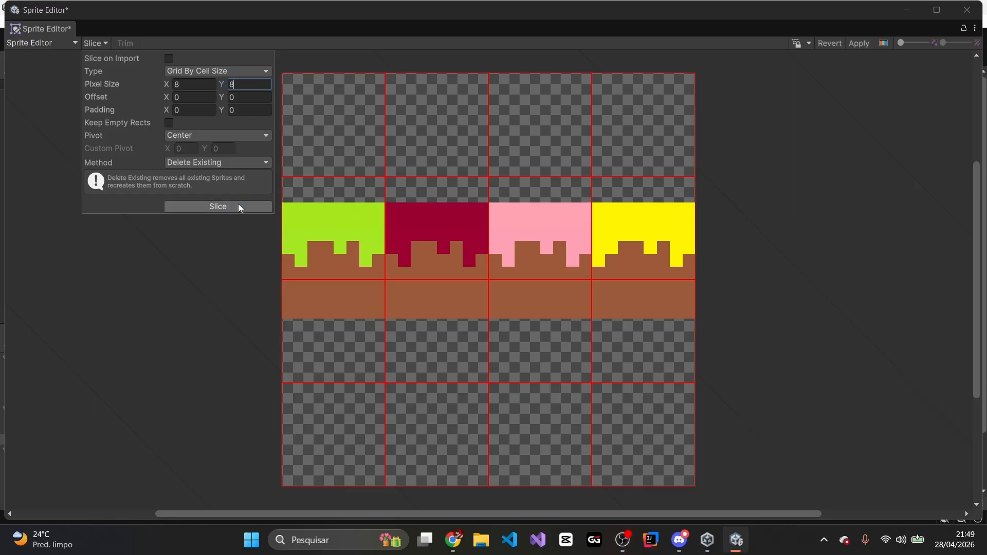
click(319, 212)
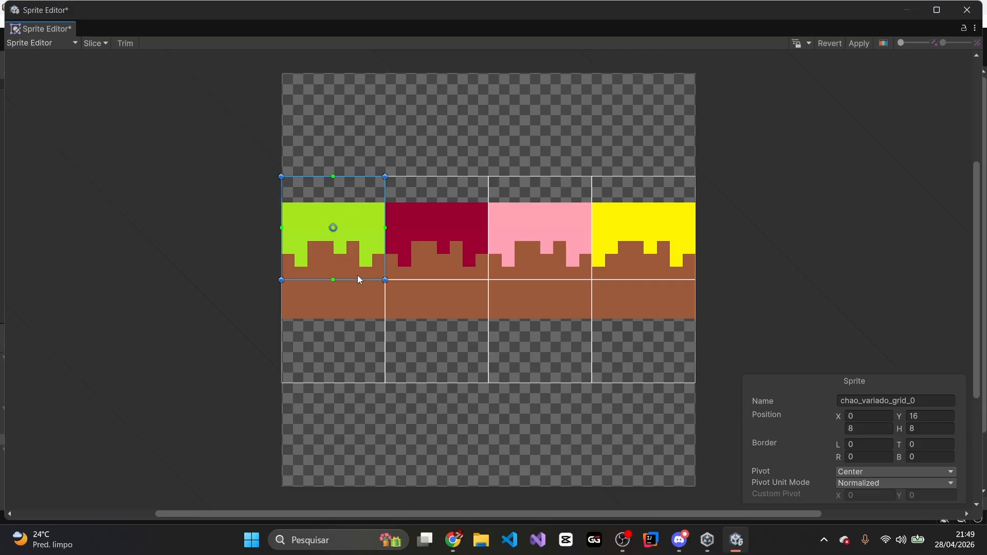
Step: Delete the four lower-row slices, leaving only the slices over the green, dark red, pink and yellow blocks
click(371, 325)
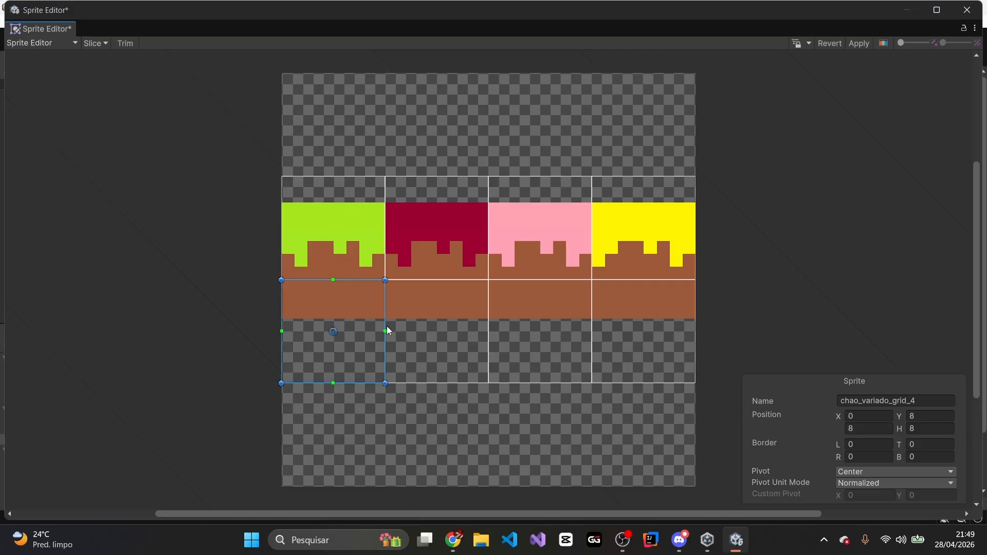
key(Delete)
click(437, 336)
key(Delete)
click(527, 340)
key(Delete)
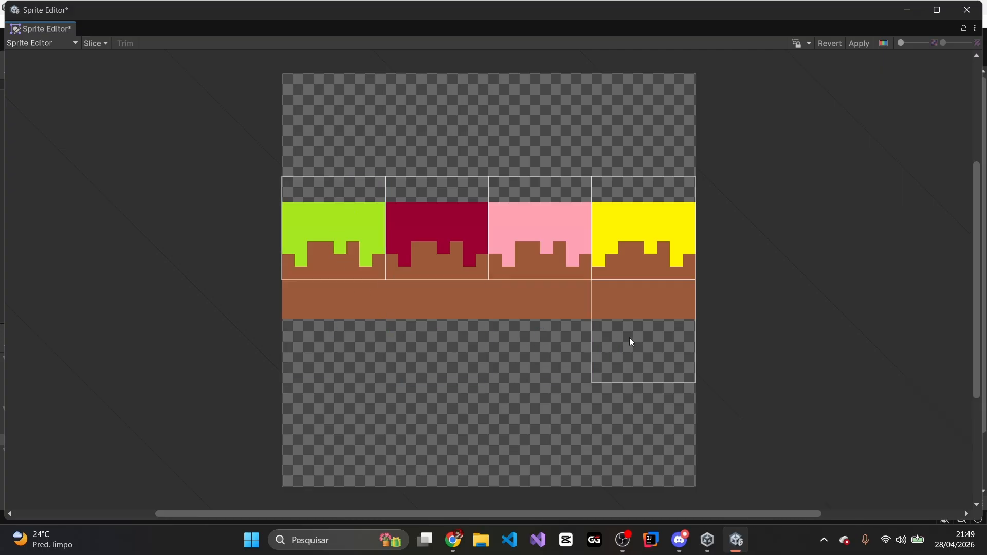
click(631, 342)
key(Delete)
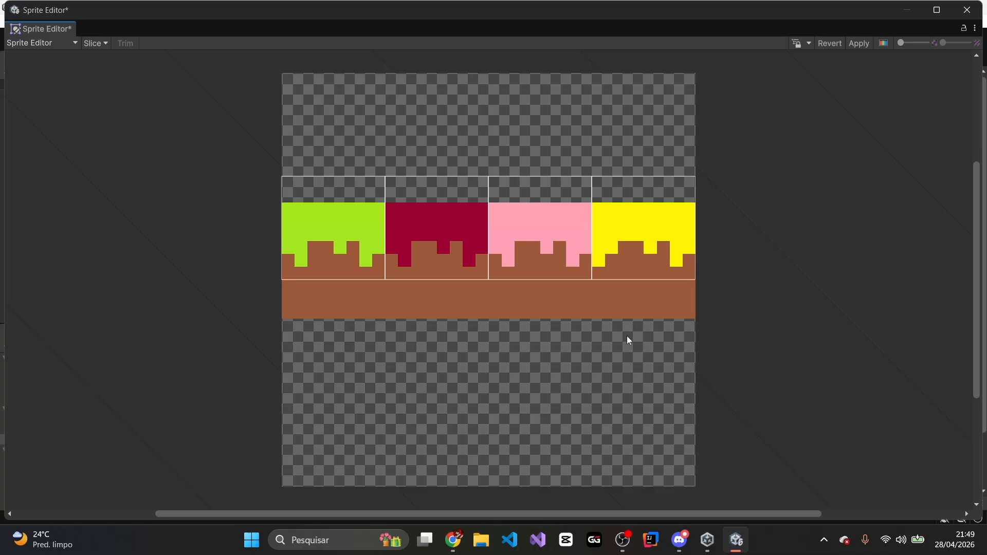
Step: Move the green and dark red slices down to their blocks' upper edge and extend each to a height of 9 pixels
click(368, 232)
drag(364, 245, 360, 266)
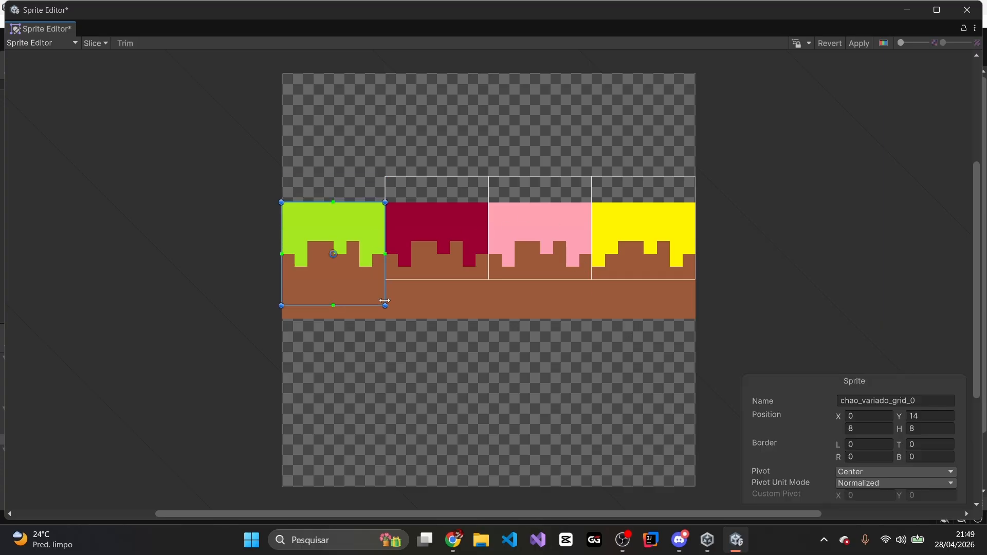
drag(382, 310, 385, 316)
click(443, 267)
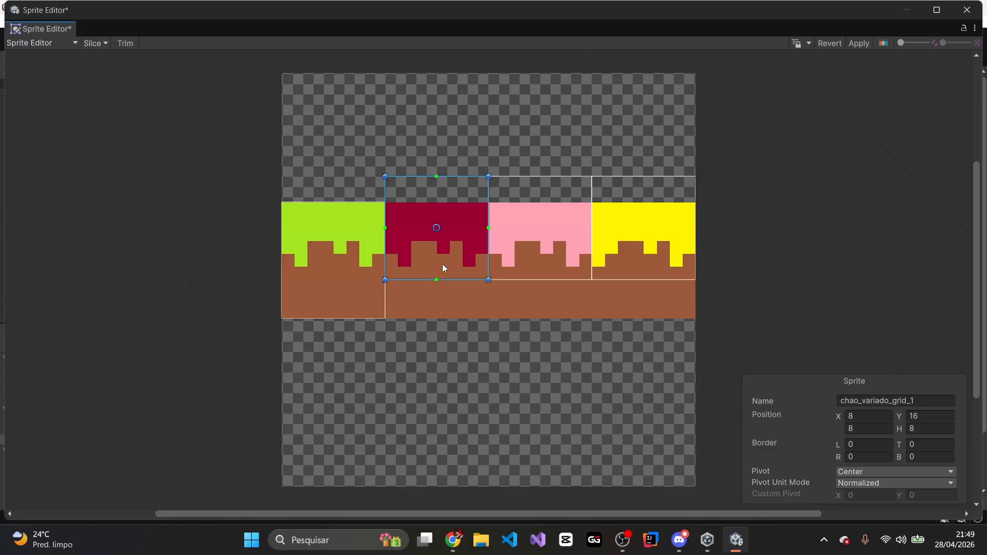
drag(446, 237, 446, 262)
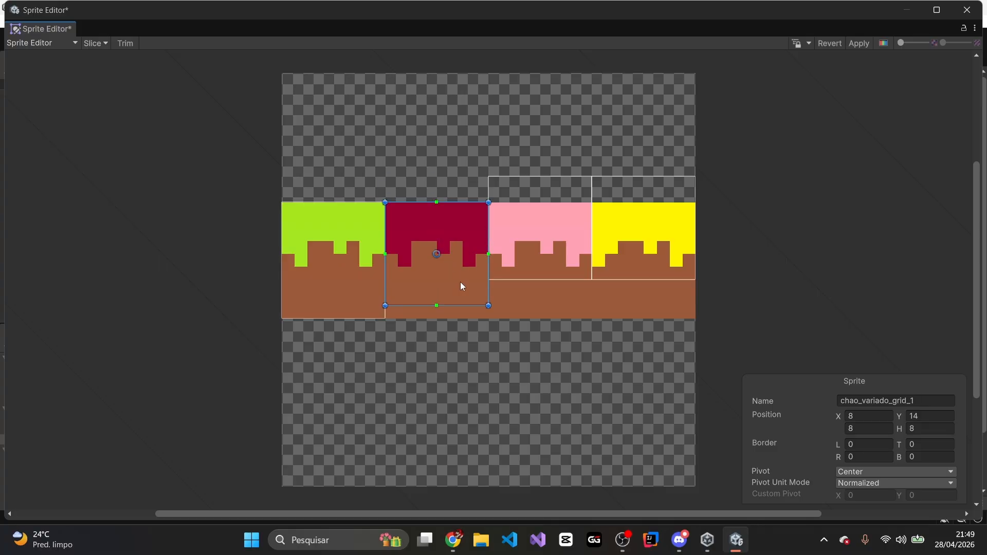
drag(487, 302, 487, 316)
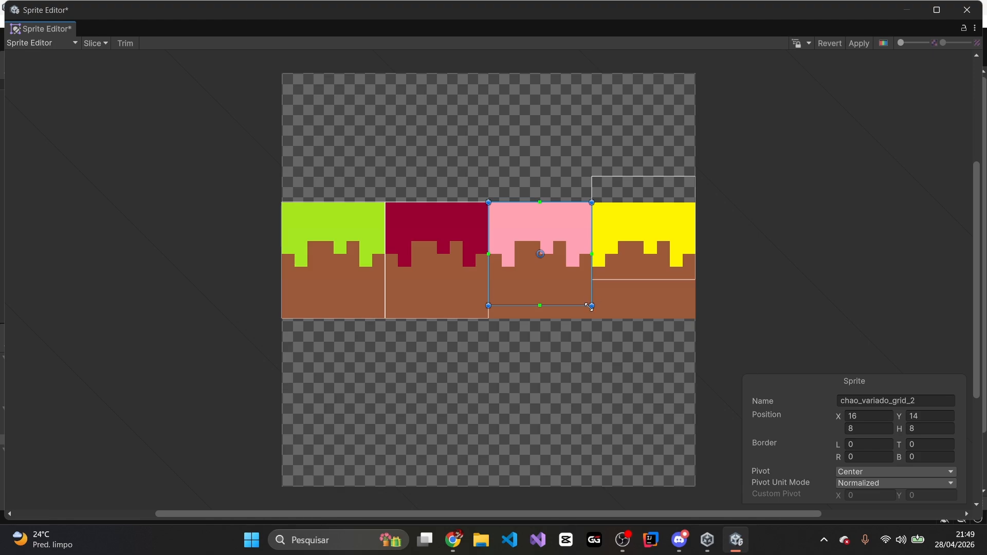
Step: Fit the pink and yellow slices to their blocks at Y 13, 8 by 9 pixels, and close the Sprite Editor, saving the changes
drag(591, 305, 591, 319)
click(636, 266)
drag(635, 263, 634, 288)
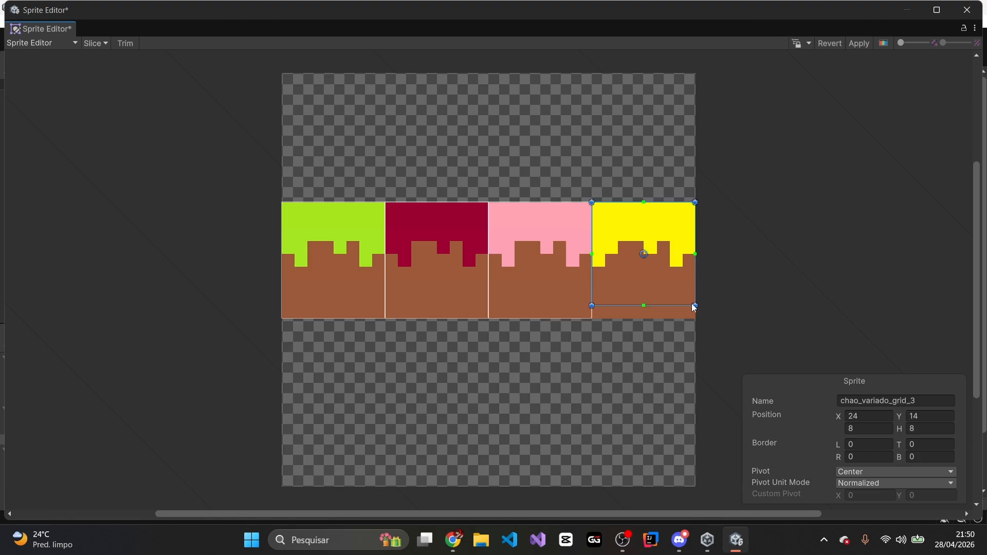
drag(693, 305, 683, 319)
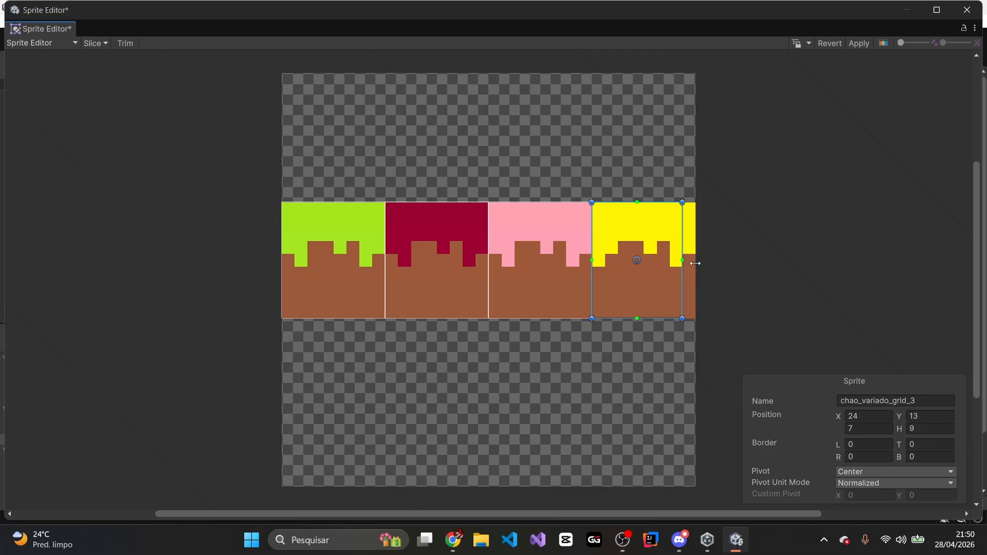
drag(683, 319, 690, 319)
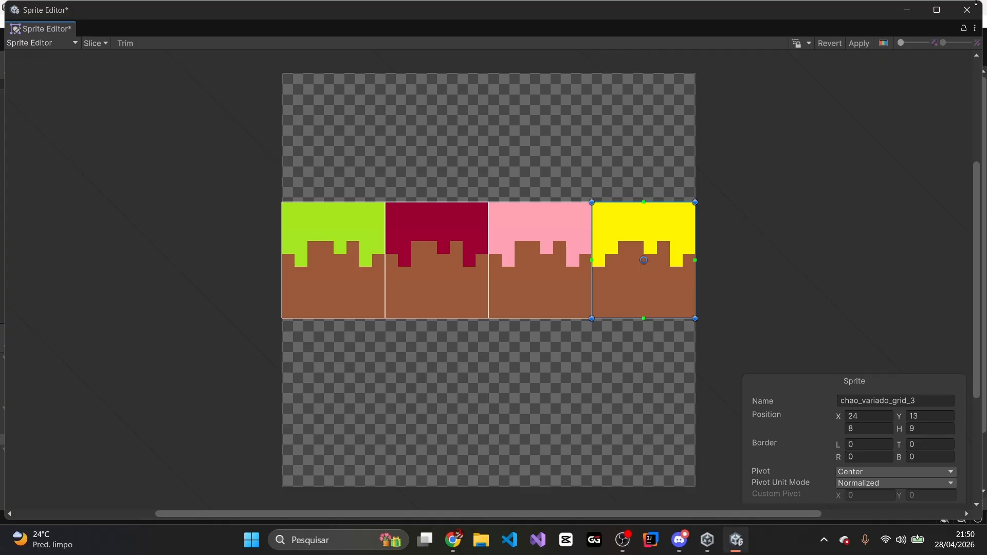
click(951, 15)
click(467, 290)
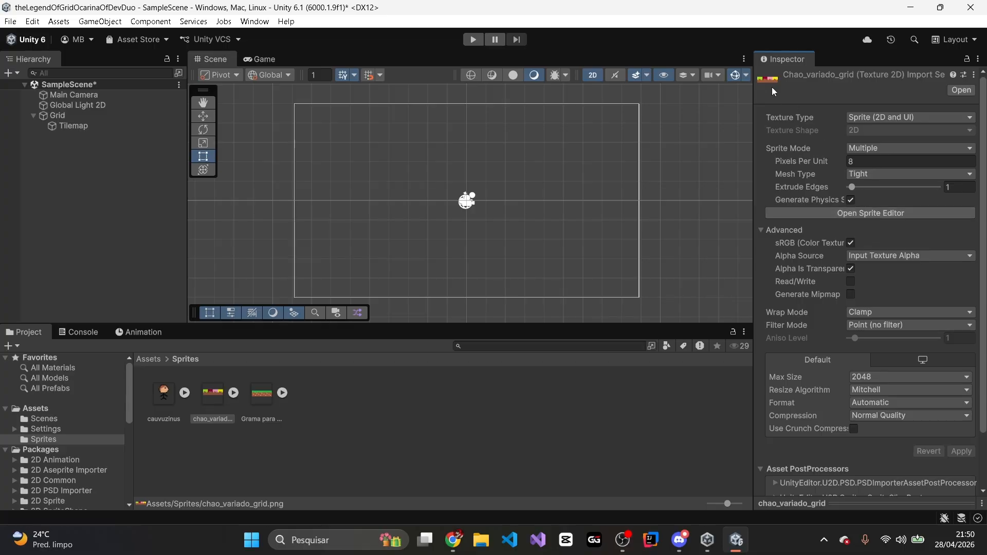
click(523, 442)
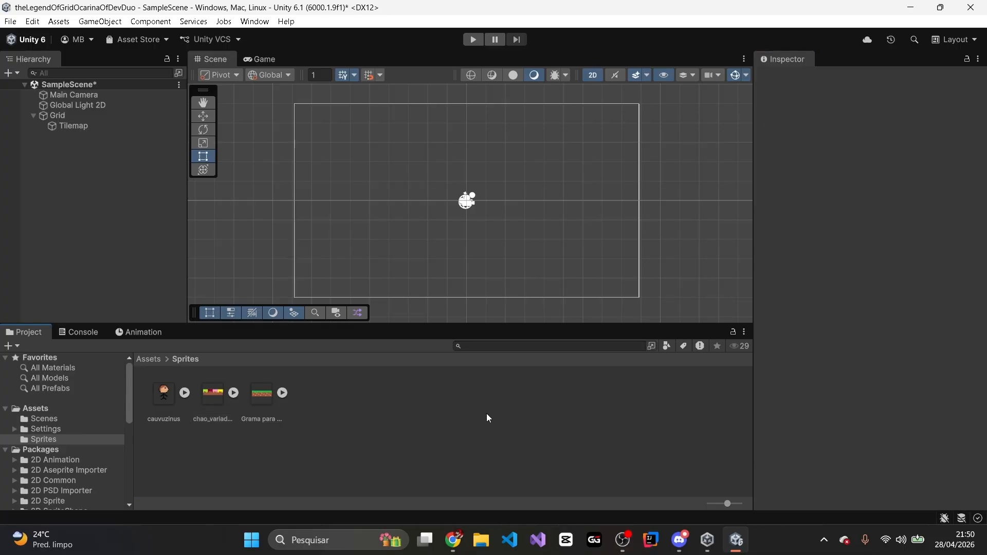
click(221, 397)
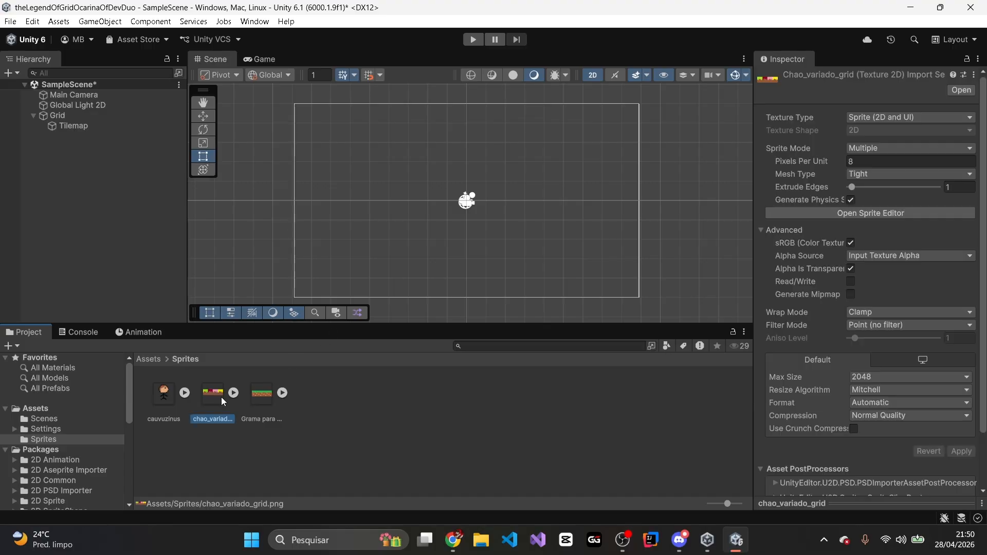
click(498, 414)
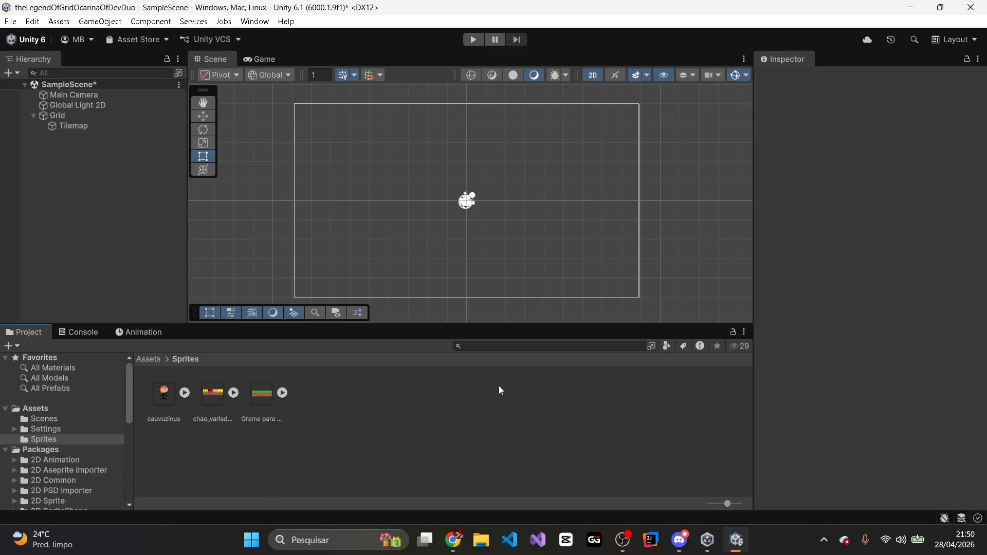
Step: Open the Tile Palette window
click(254, 25)
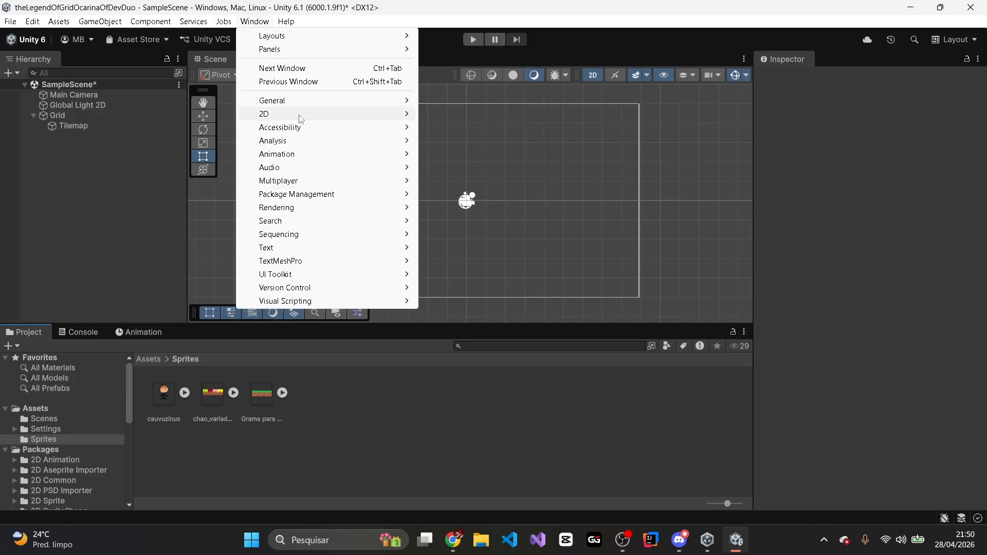
mouse_move(301, 119)
click(476, 128)
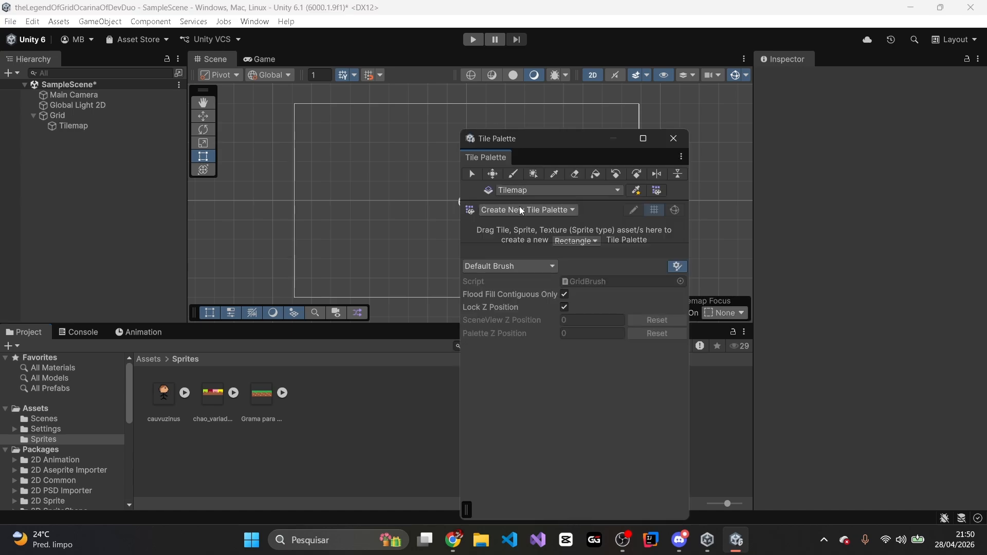
Step: Create a rectangular tile palette named Ground Palette with automatic cell size, and go to the project's Assets folder as its save location
click(522, 211)
click(526, 221)
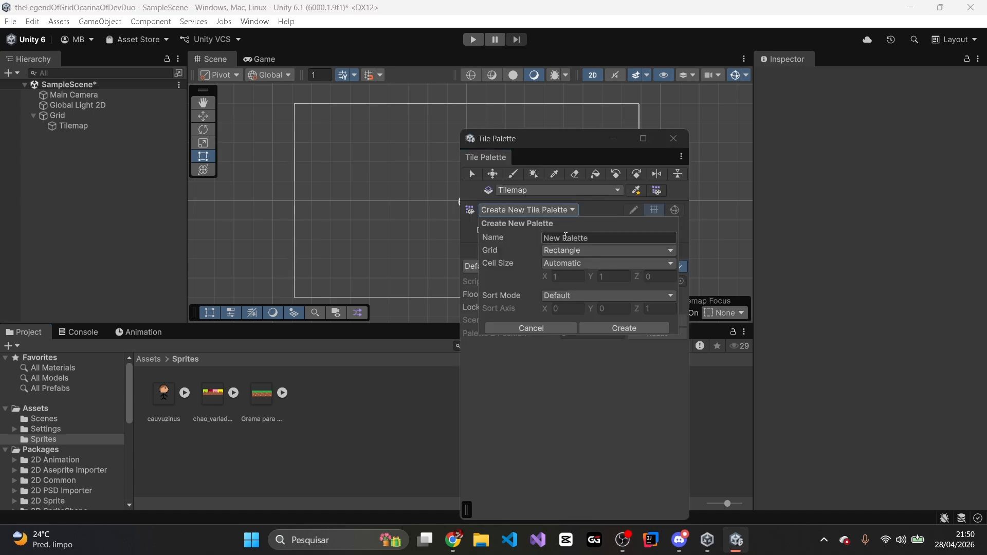
click(560, 239)
click(560, 238)
key(BackSpace)
key(BackSpace)
key(BackSpace)
text(Ground)
click(613, 326)
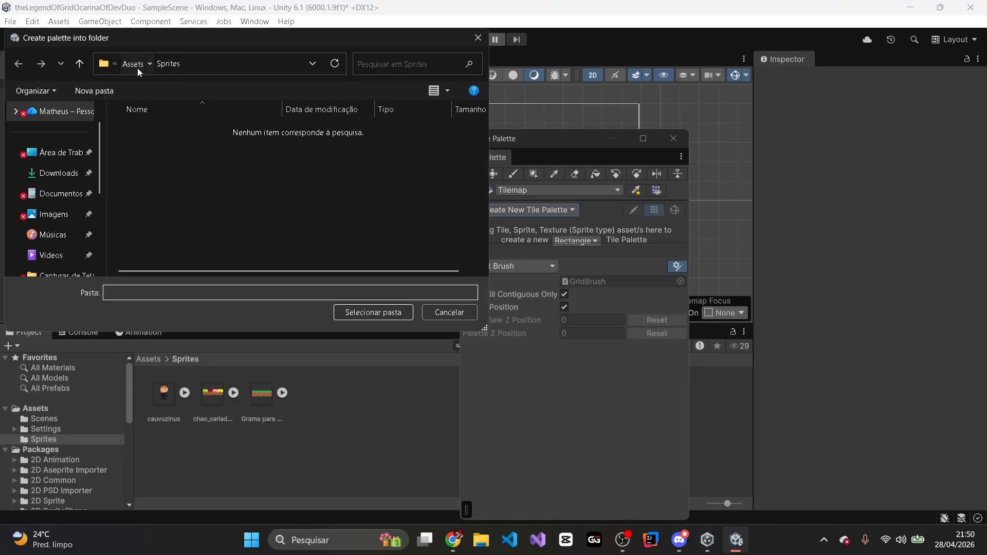
click(134, 63)
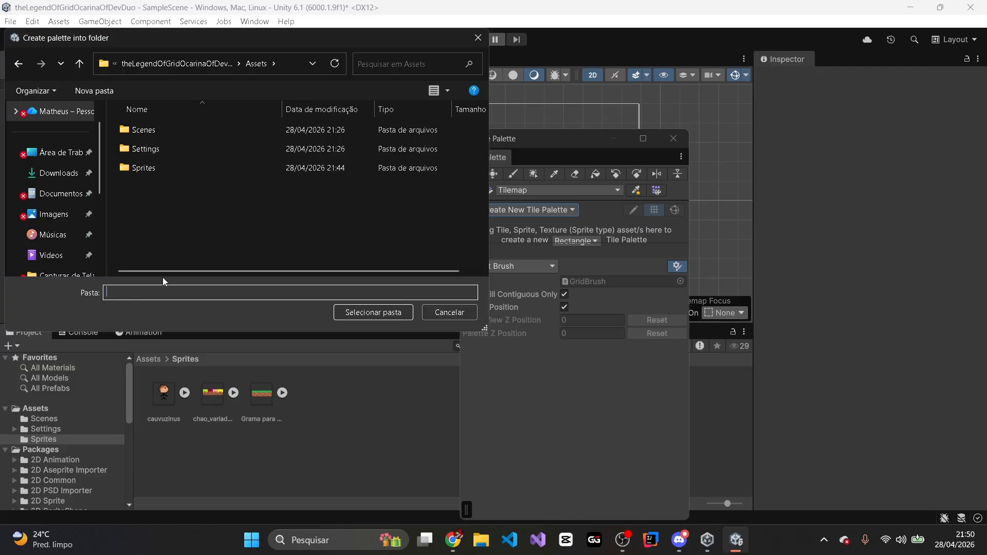
Step: Try to save the palette into a folder named Tile by entering only its name
text(Tile)
key(Return)
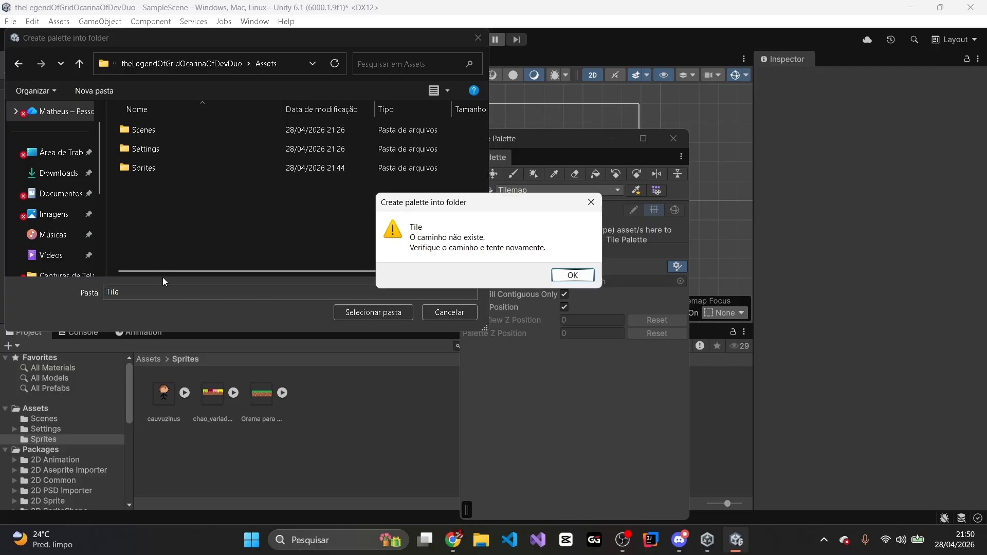
click(579, 275)
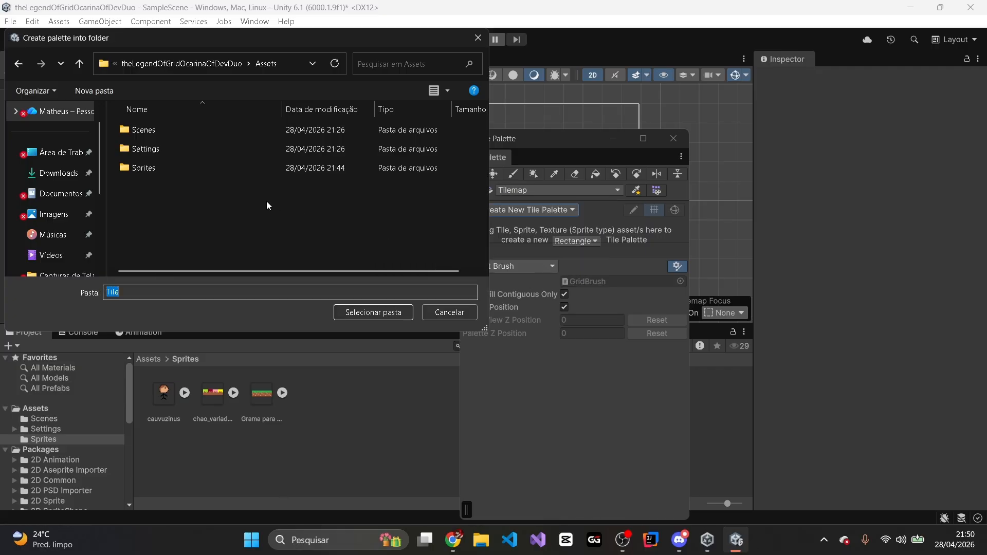
Step: Create a folder named Tile inside Assets, save the palette in it, and move the Tile Palette window clear of the scene view
right_click(214, 207)
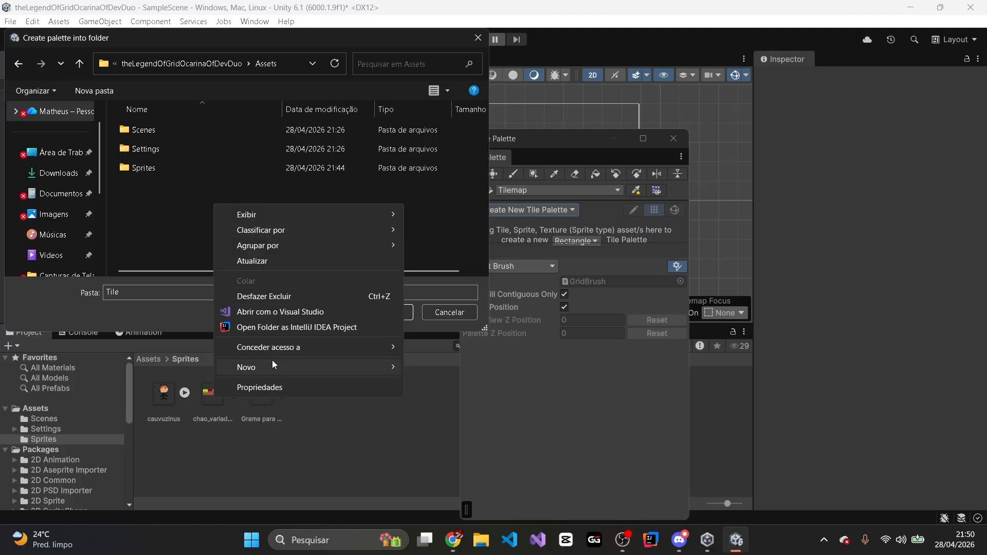
mouse_move(273, 366)
click(427, 367)
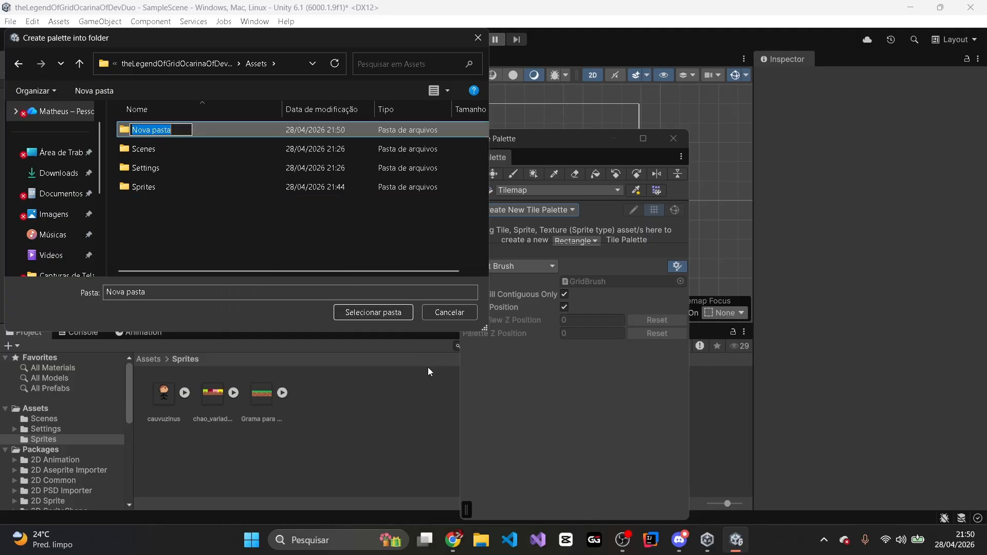
key(BackSpace)
text(Tile)
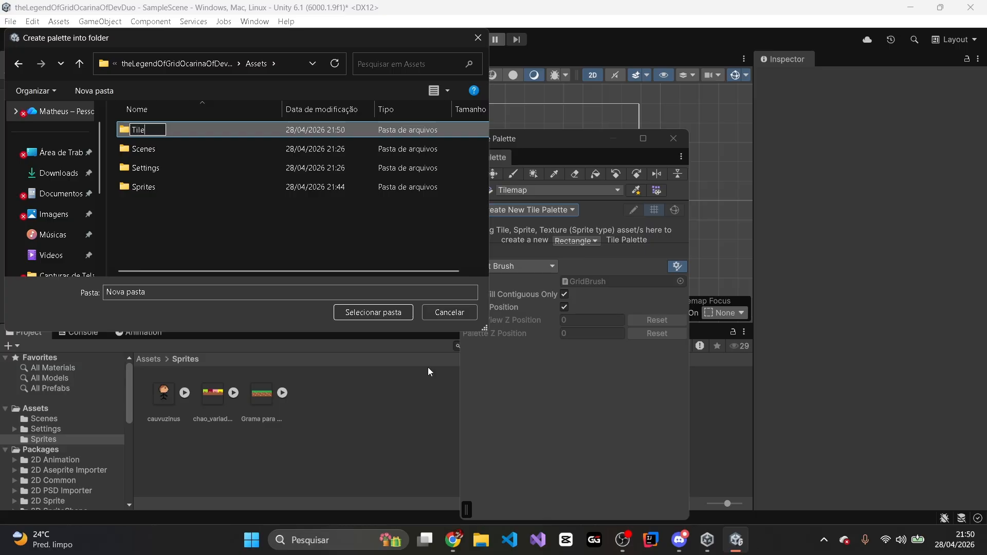
key(Return)
key(Return)
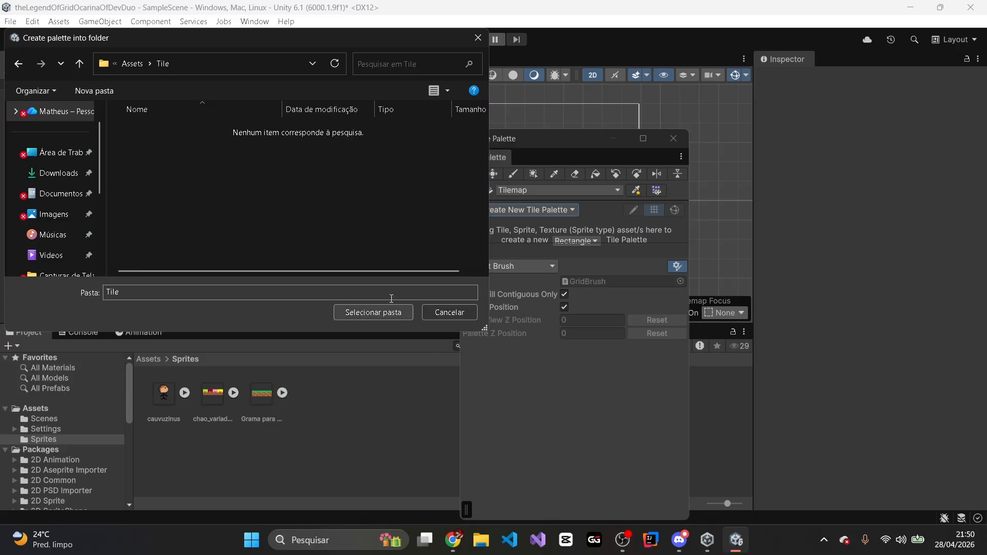
click(374, 313)
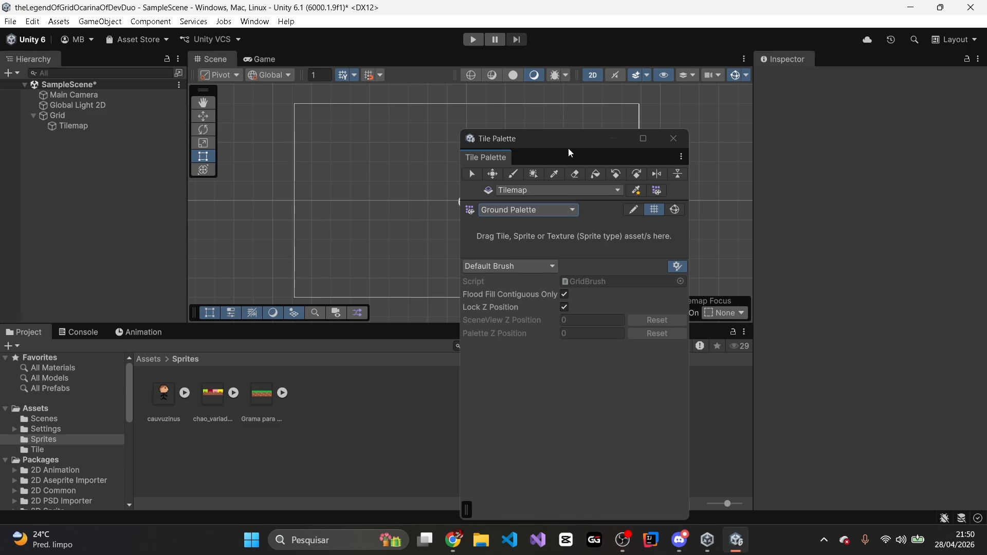
drag(568, 148, 800, 122)
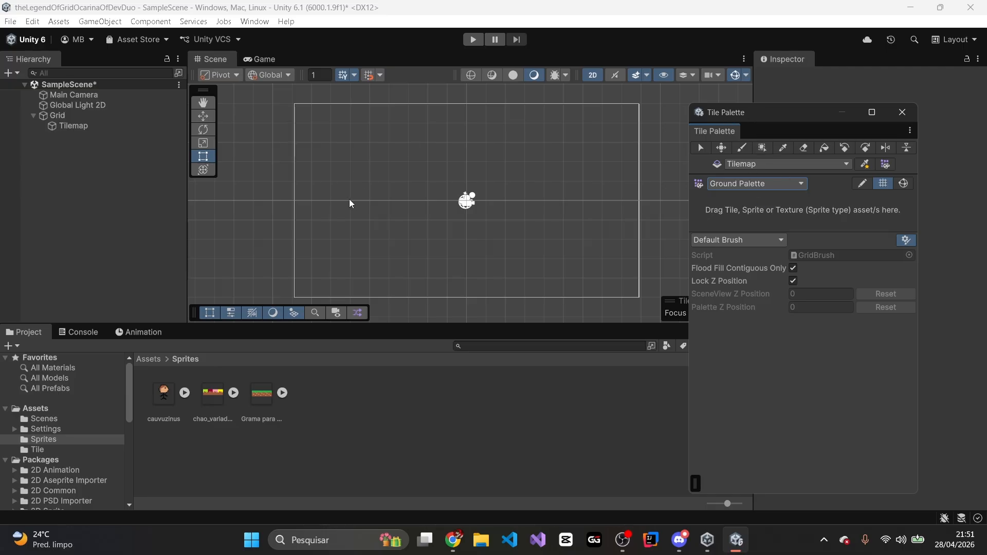
Step: Move the Tile Palette window nearer the scene and collapse its brush settings to enlarge the palette area
scroll(350, 203, up, 1)
middle_drag(418, 192, 411, 187)
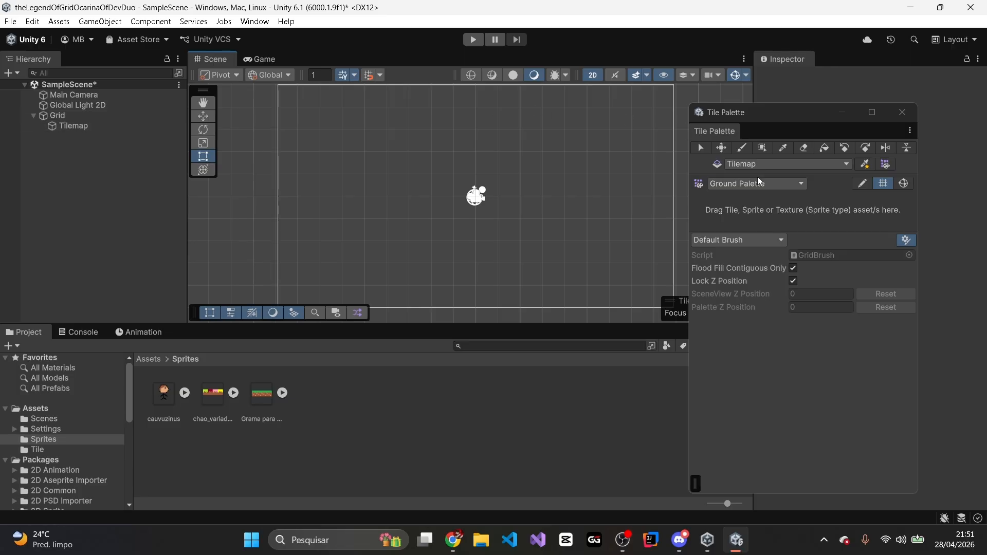
drag(779, 110, 738, 101)
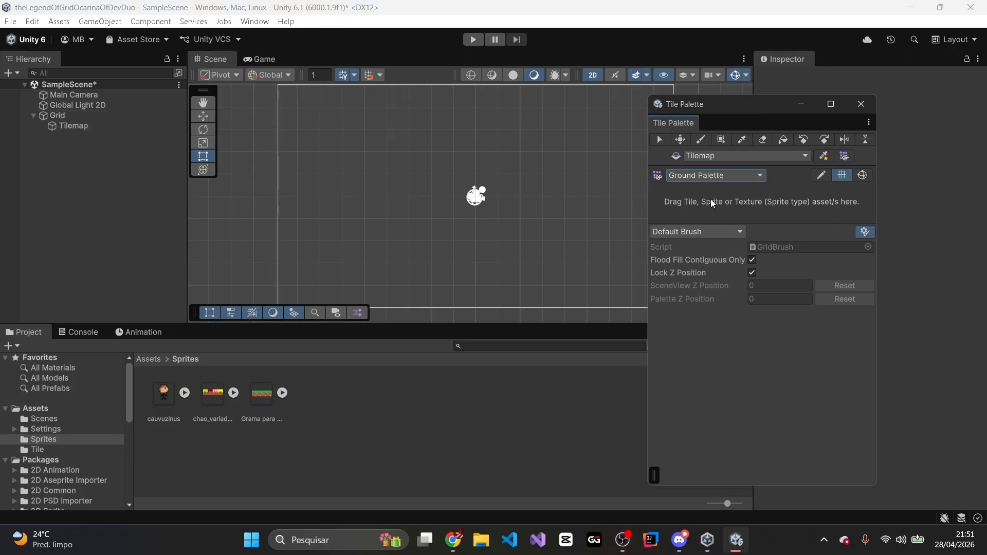
click(862, 234)
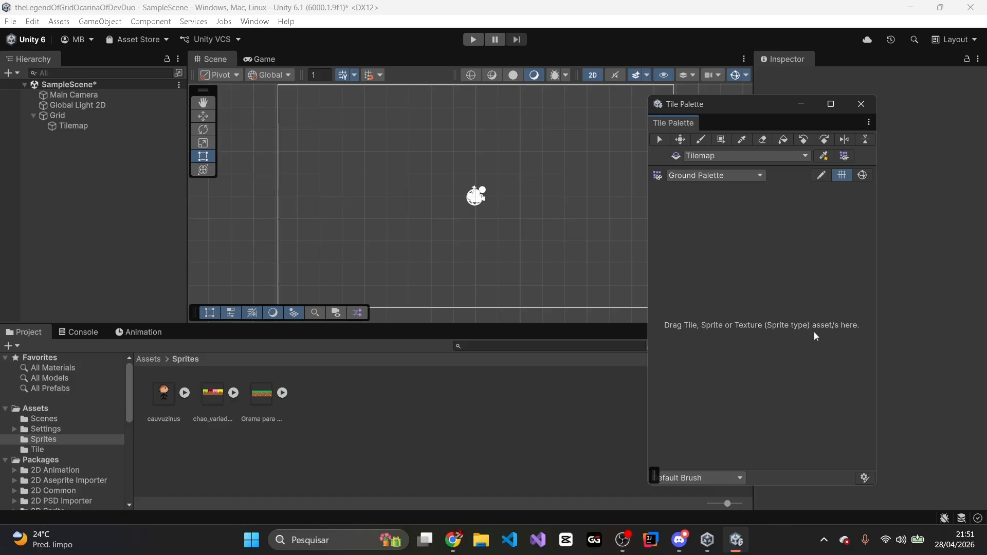
Step: Add the multicoloured ground texture from Sprites to Ground Palette, generating its tiles into the Assets/Tile folder
drag(214, 398, 755, 332)
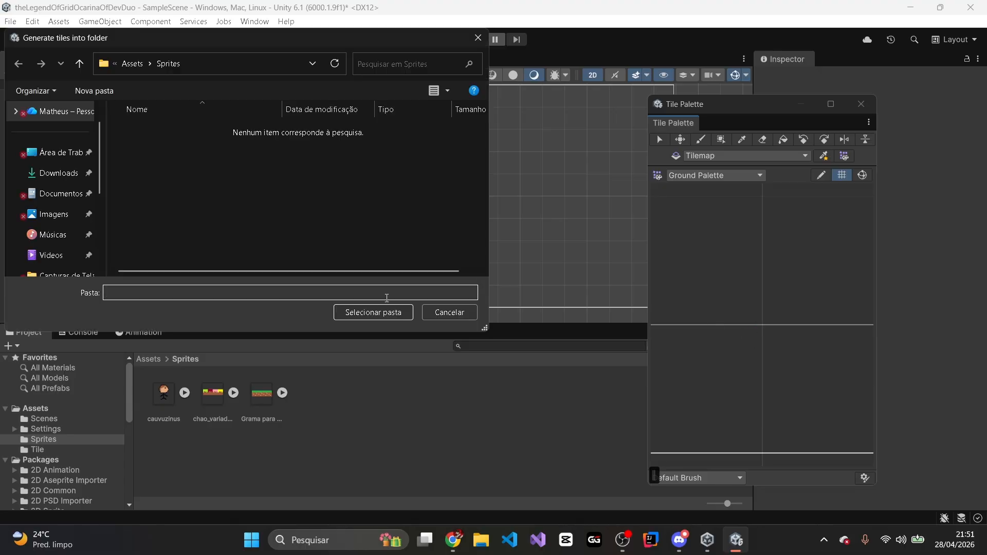
click(132, 63)
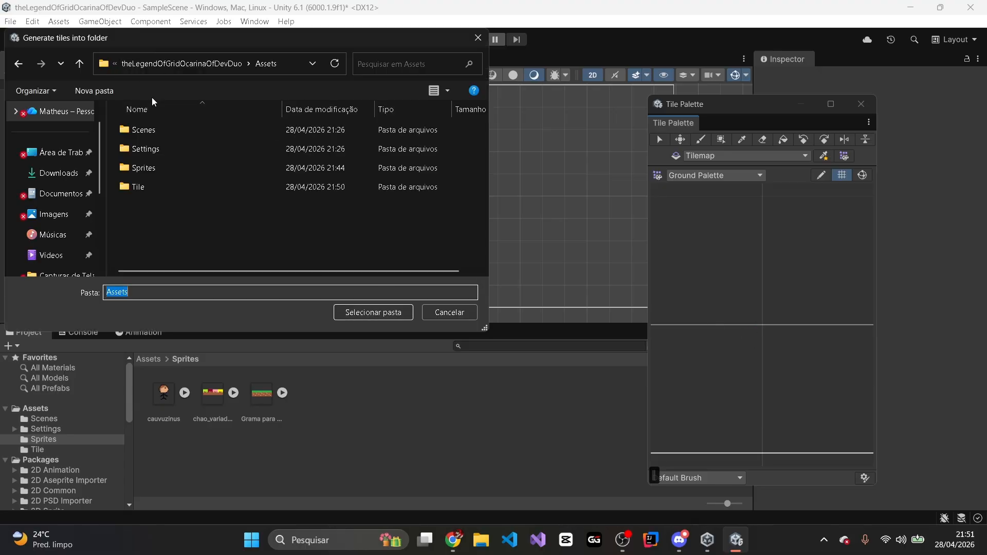
click(148, 189)
click(380, 312)
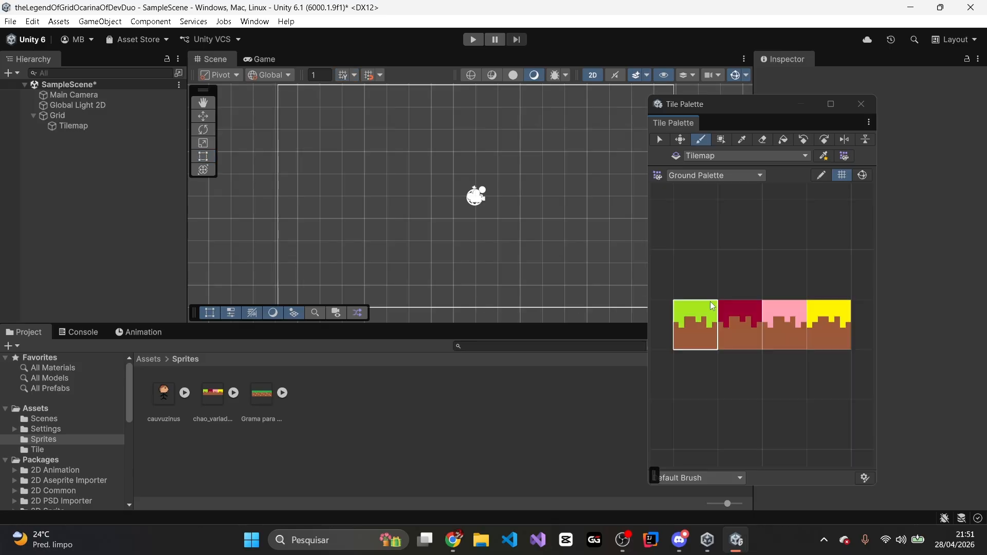
scroll(723, 296, down, 3)
scroll(744, 280, up, 2)
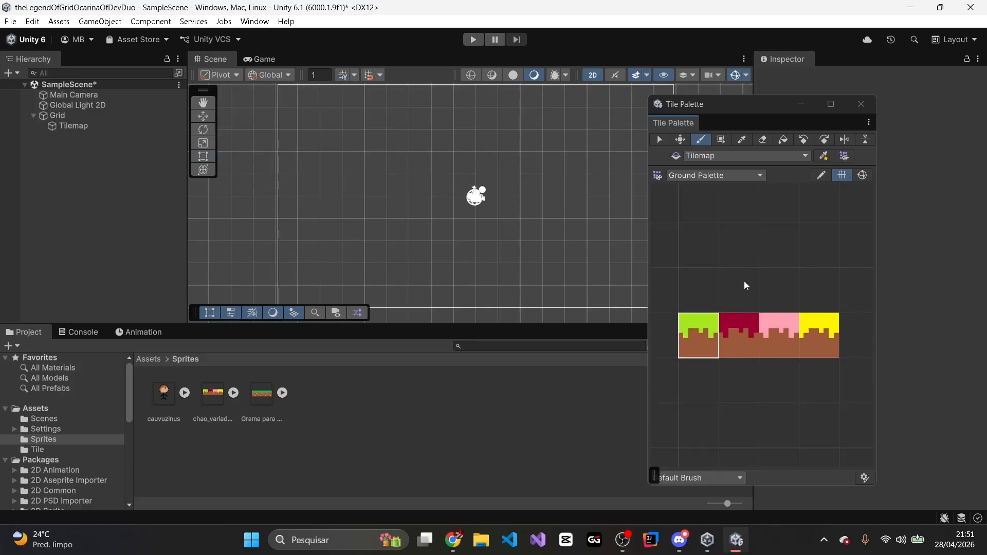
Step: Paint a ground row across the camera frame with four green, four dark red, four pink and six yellow tiles, and close the Tile Palette
drag(747, 106, 791, 86)
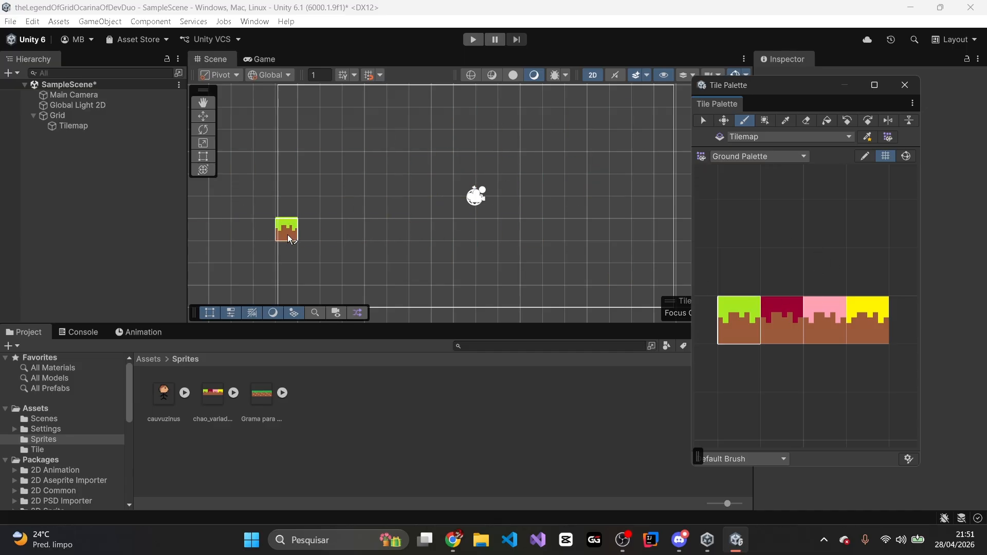
click(291, 239)
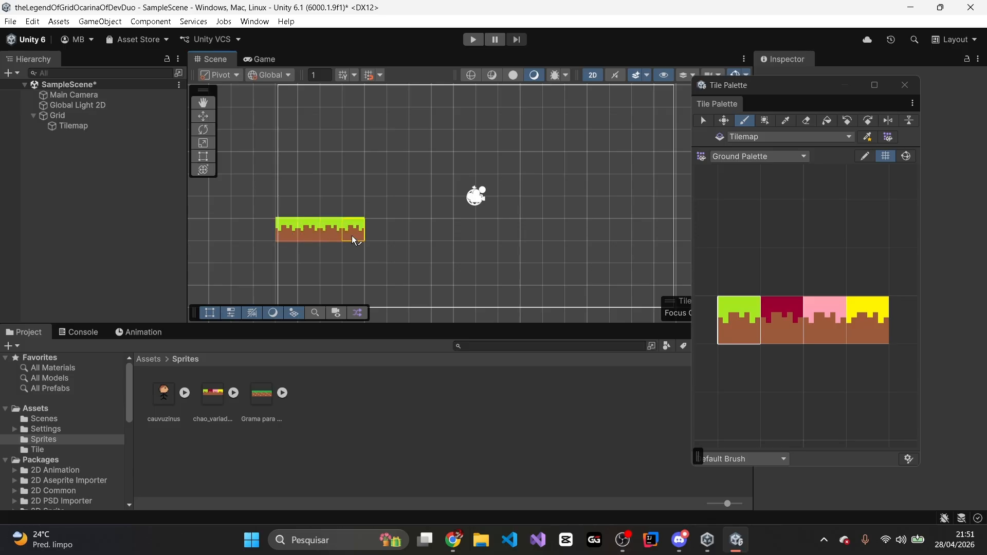
click(779, 319)
drag(375, 237, 442, 237)
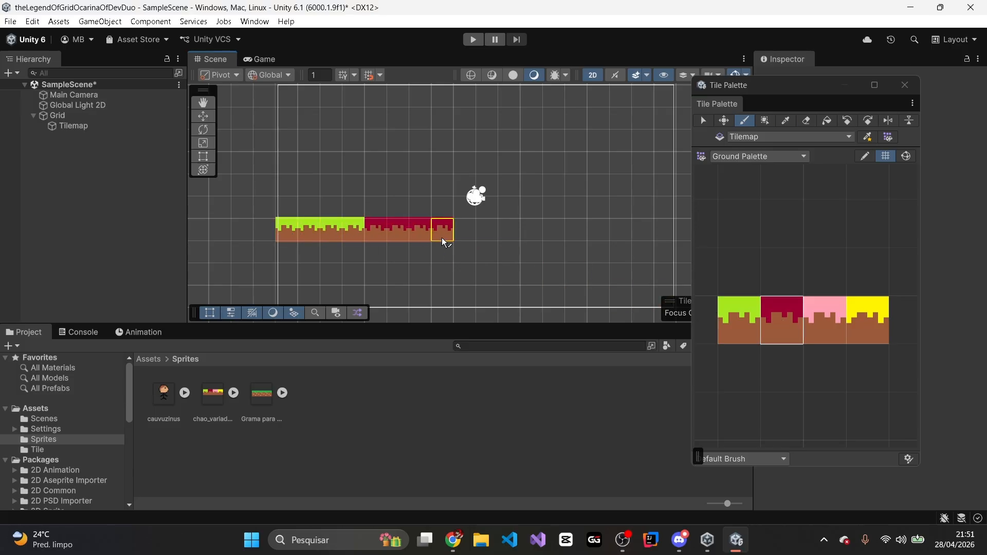
click(821, 320)
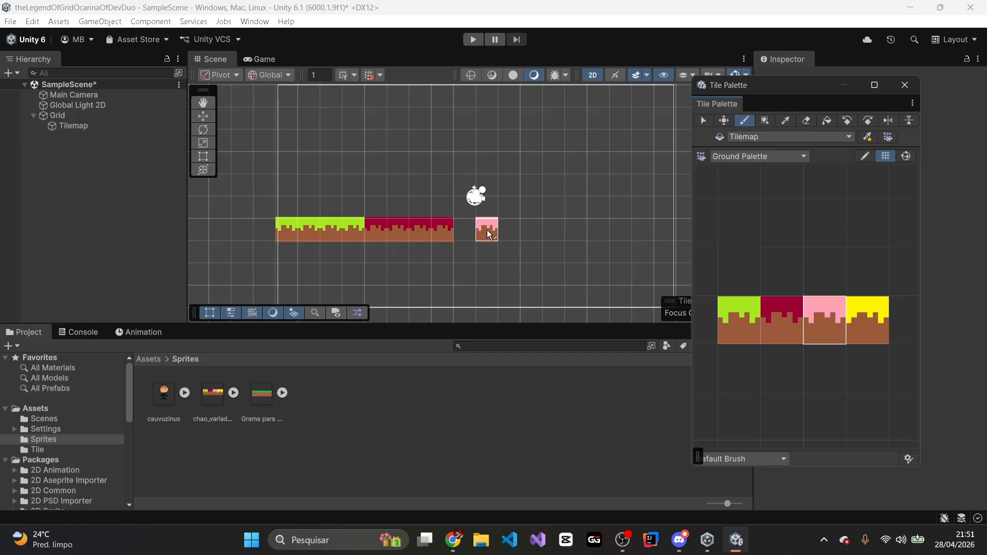
drag(470, 229, 589, 230)
click(867, 319)
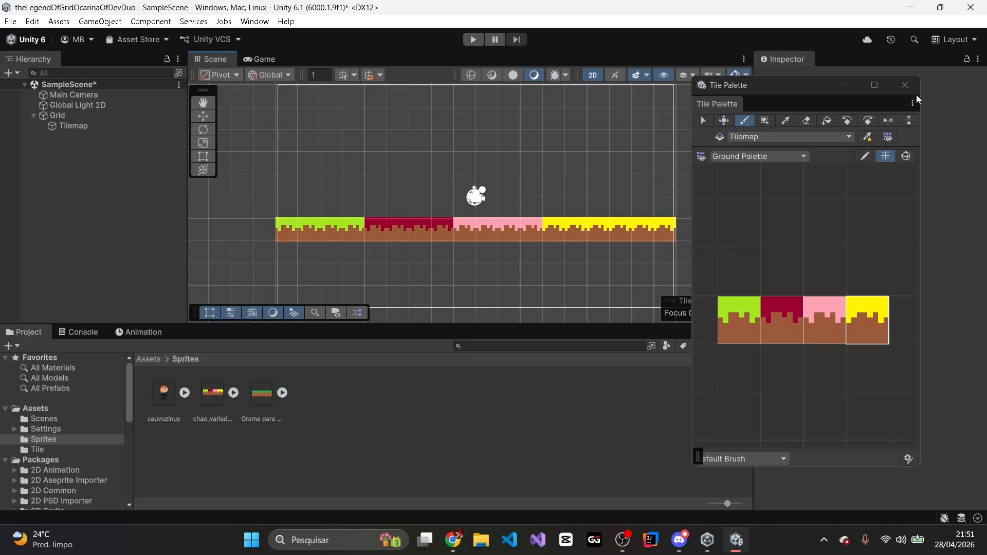
click(905, 85)
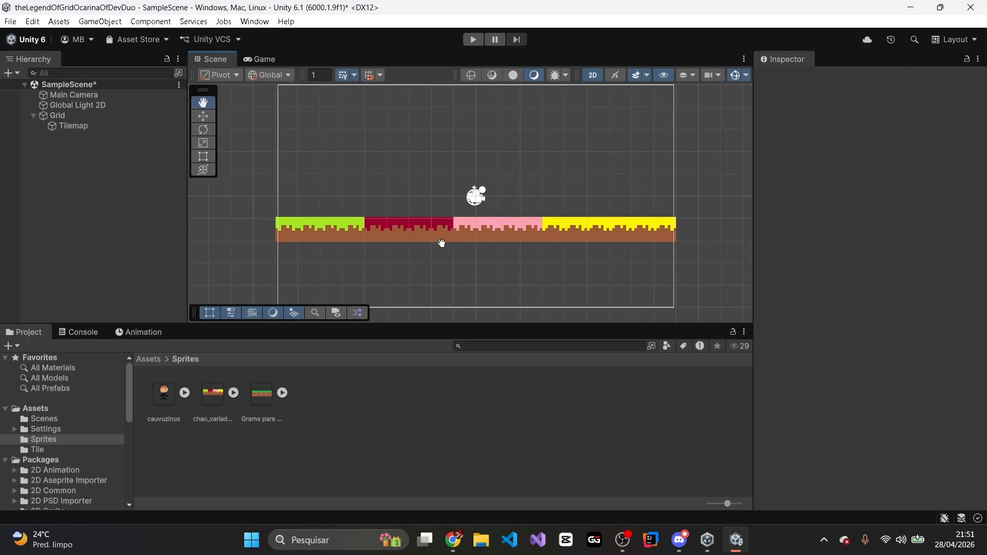
Step: Add a Tilemap Collider 2D component to the Tilemap object
scroll(477, 194, down, 2)
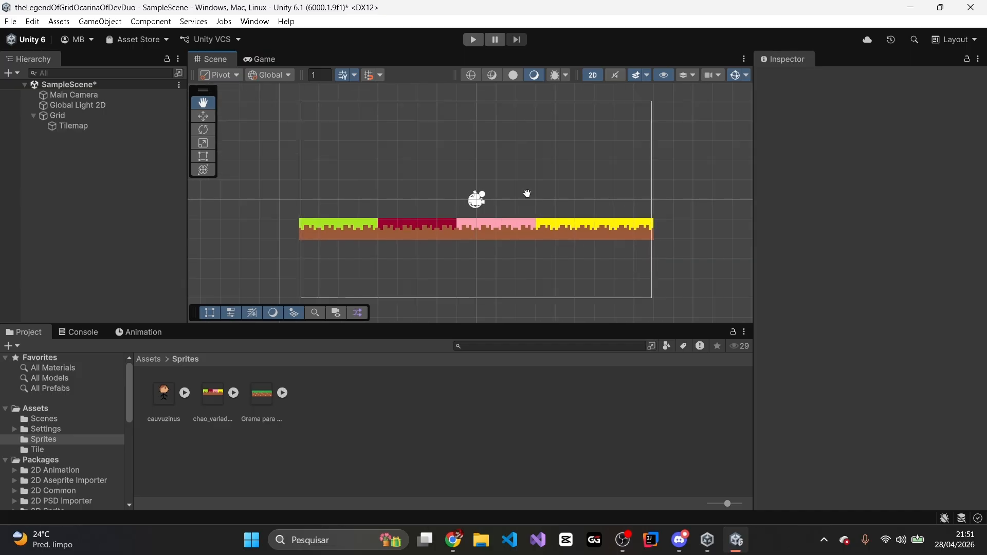
right_click(549, 182)
click(545, 178)
scroll(534, 186, up, 2)
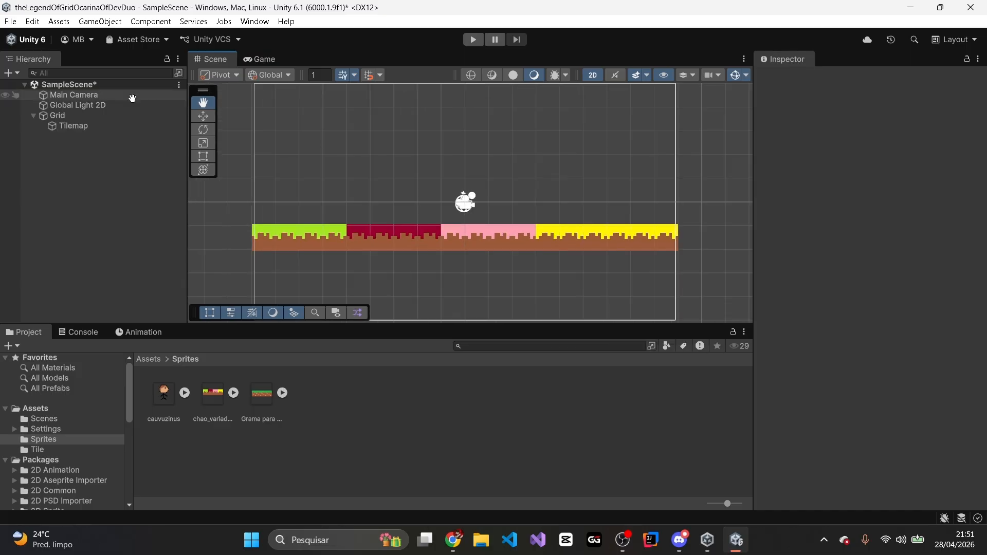
click(97, 128)
scroll(720, 154, down, 1)
scroll(805, 206, down, 1)
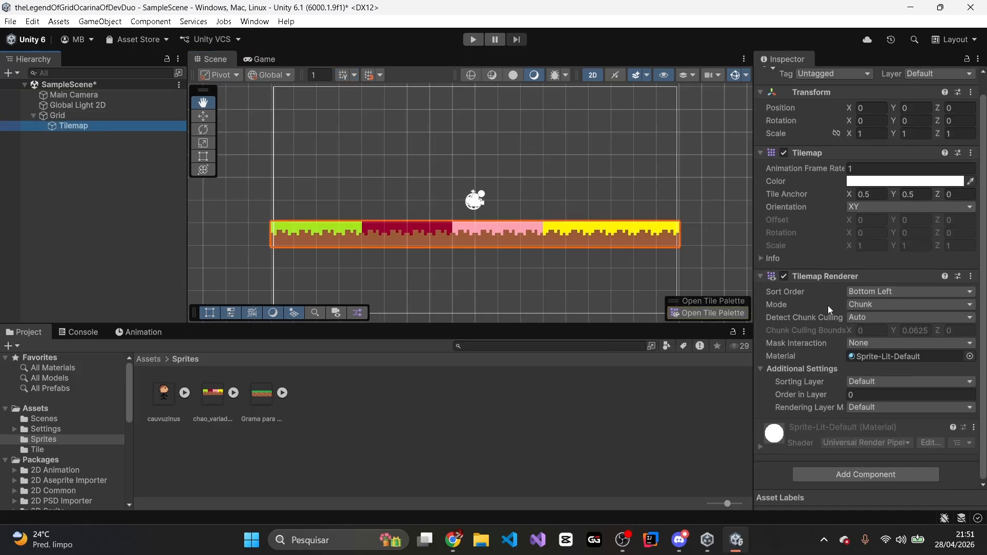
click(932, 476)
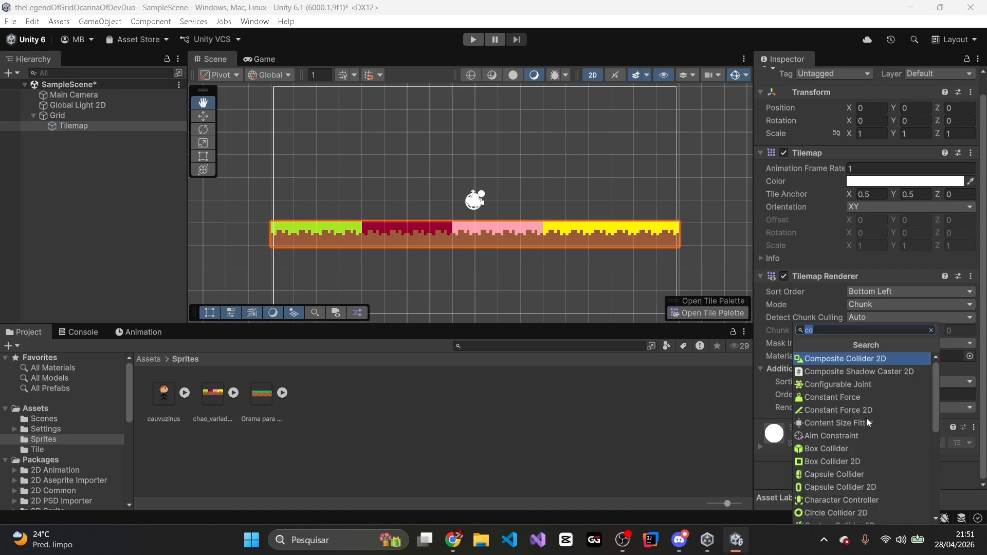
key(BackSpace)
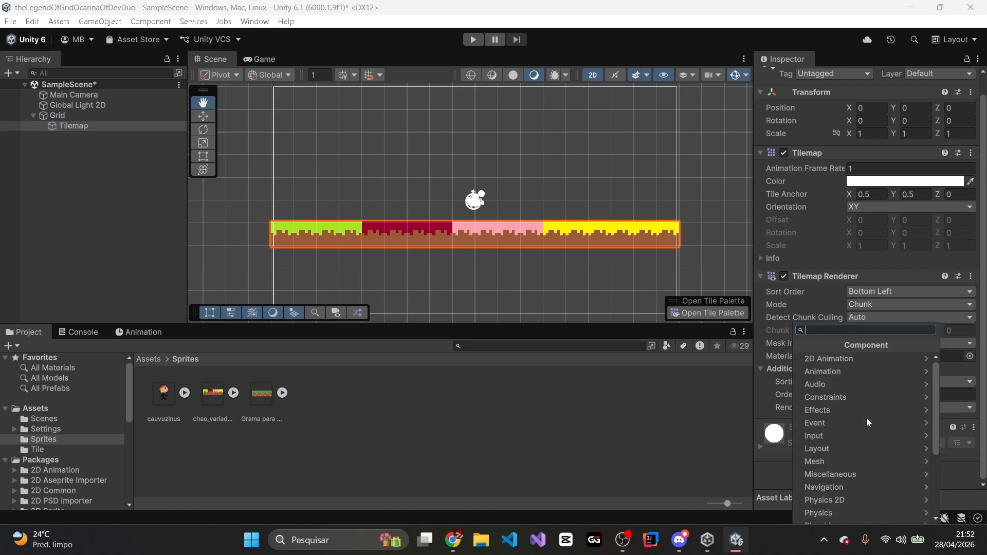
text(tile)
click(855, 371)
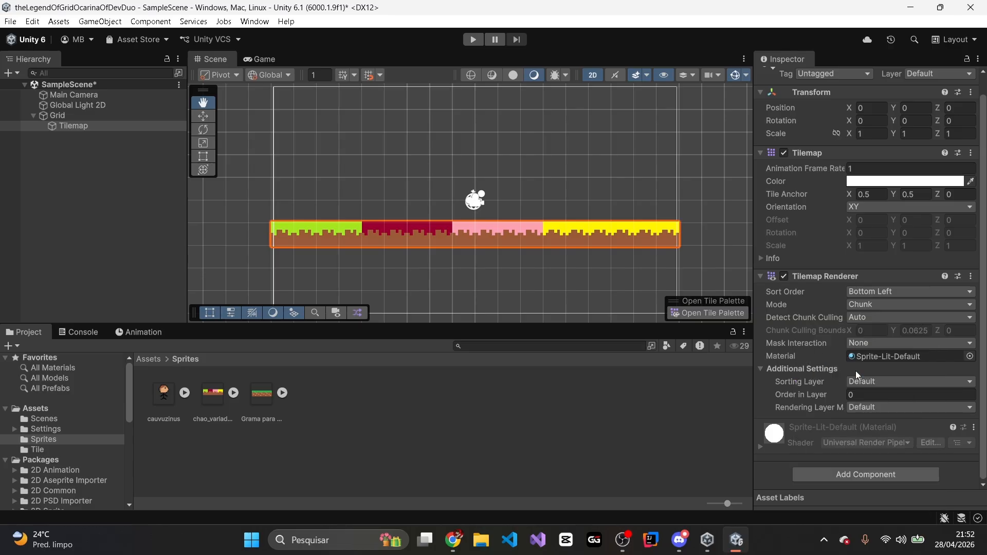
scroll(832, 360, down, 3)
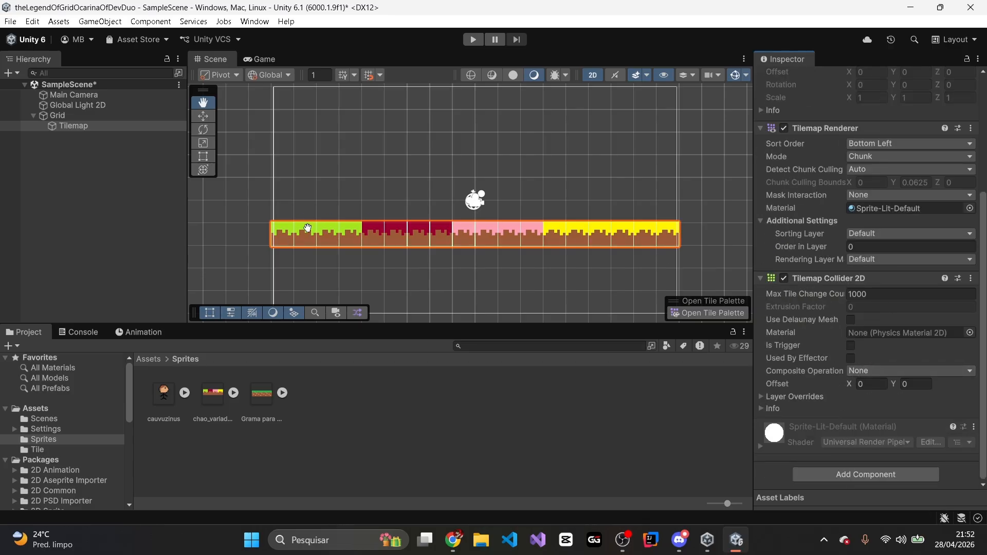
Step: Examine the collider outlines around the painted ground tiles in the scene
scroll(307, 226, up, 5)
drag(308, 184, 417, 176)
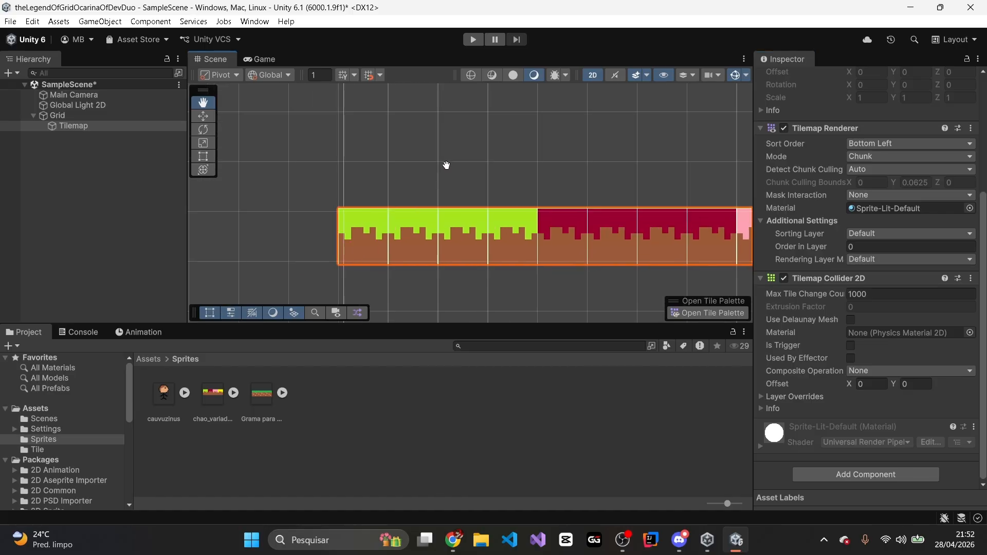
scroll(446, 165, up, 1)
scroll(524, 176, down, 3)
scroll(524, 176, down, 2)
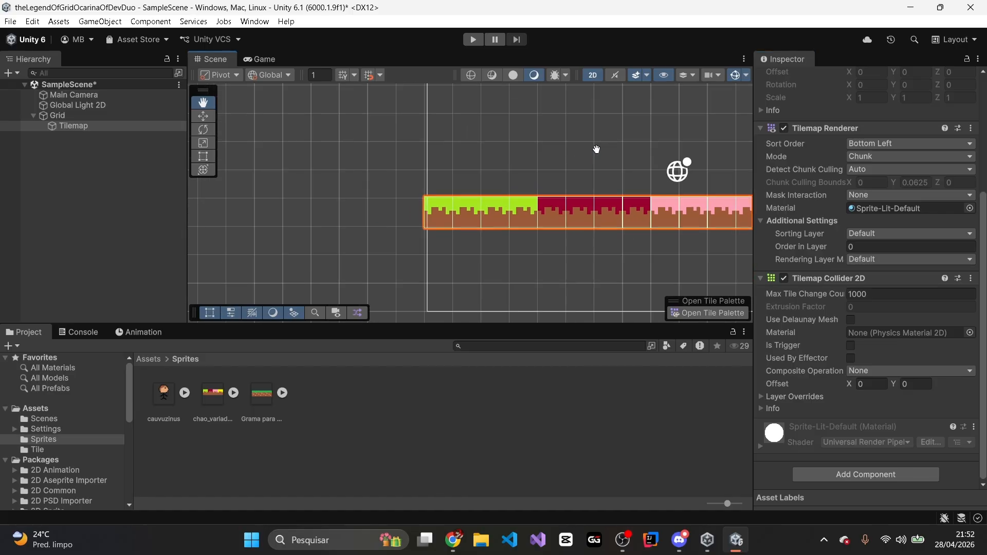
drag(577, 169, 505, 207)
scroll(688, 200, down, 2)
drag(674, 185, 565, 198)
scroll(566, 198, up, 2)
drag(513, 225, 536, 193)
scroll(536, 194, down, 1)
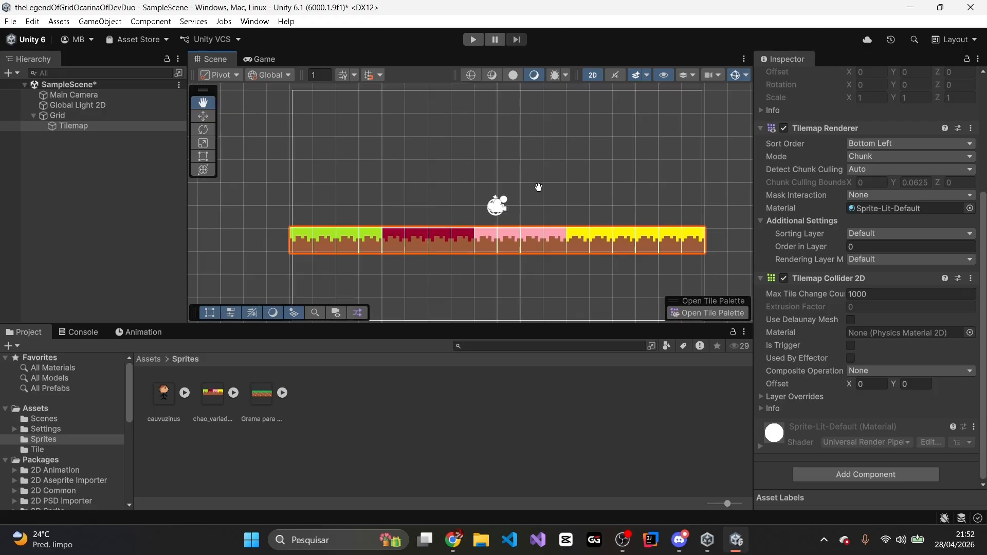
scroll(552, 170, up, 1)
Step: Place the cauvuzinus sprite above the ground and set its texture to Point (no filter) filtering and 16 pixels per unit
drag(166, 400, 489, 192)
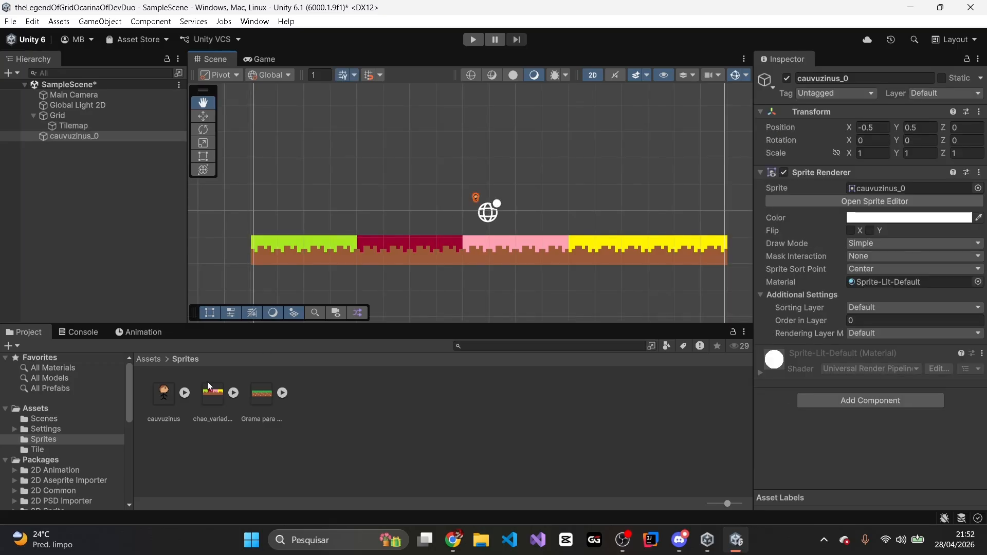
click(164, 395)
click(893, 325)
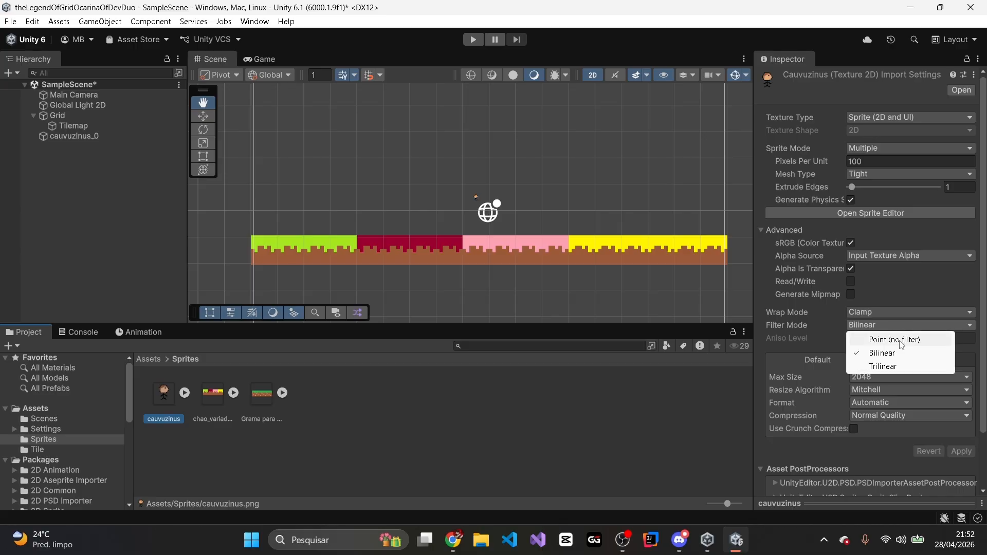
click(884, 335)
click(903, 161)
key(BackSpace)
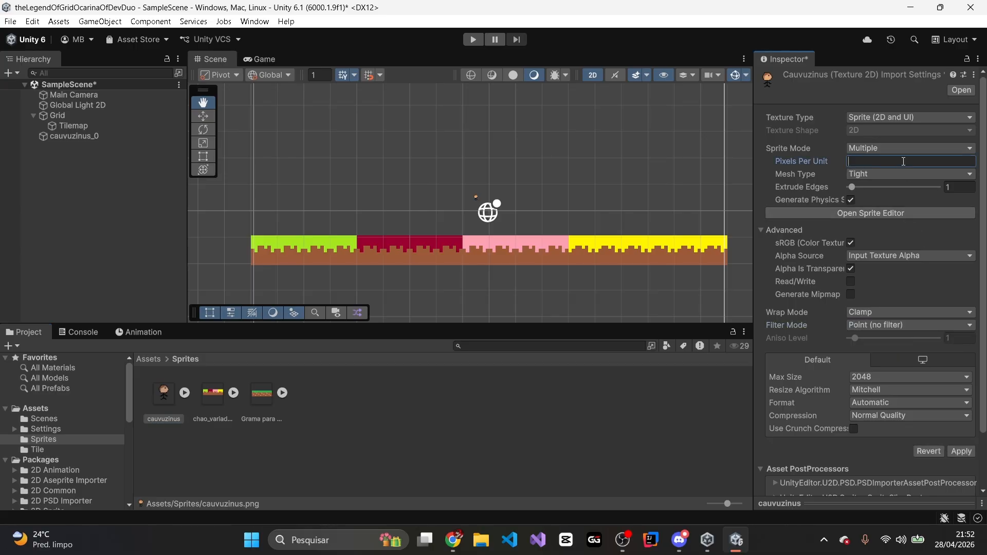
click(960, 451)
Step: Move cauvuzinus_0 to about X 0.02, Y 0.52 above the ground and check the framing in the Game view
drag(475, 193, 471, 201)
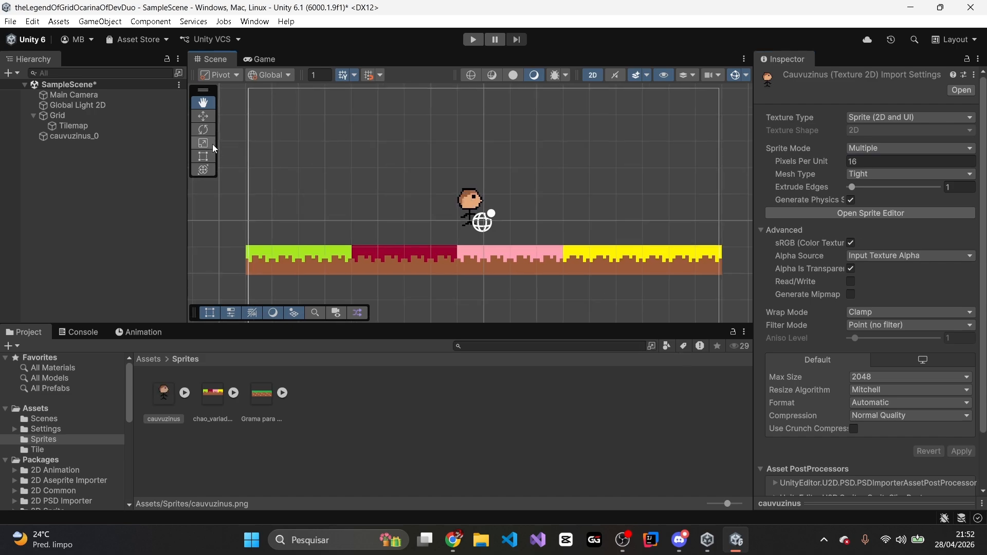
click(203, 116)
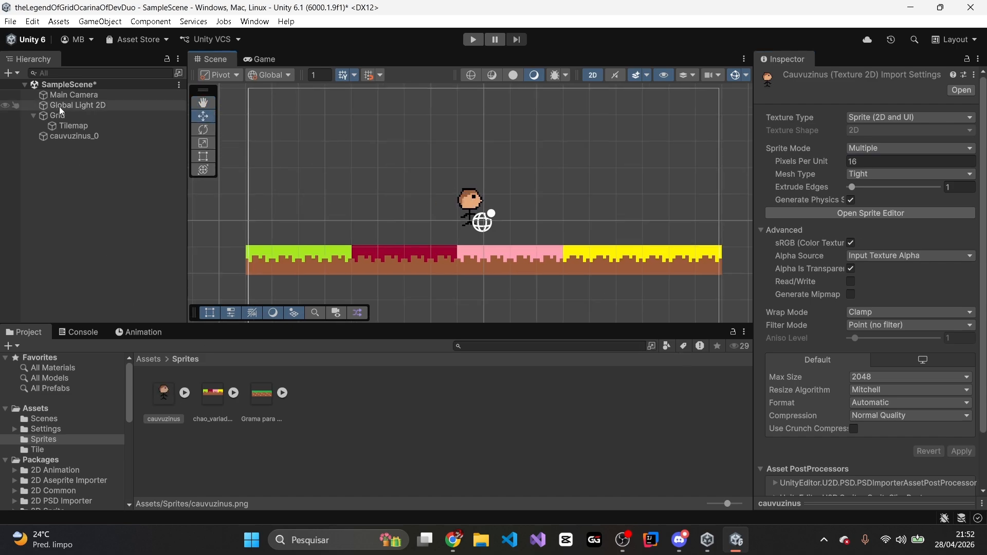
click(77, 136)
drag(482, 200, 495, 200)
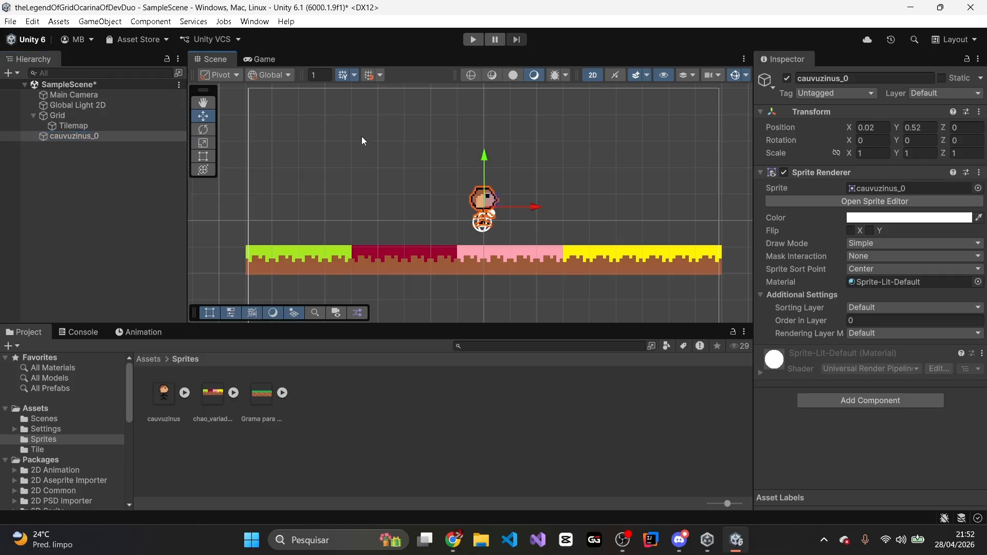
click(261, 59)
click(215, 60)
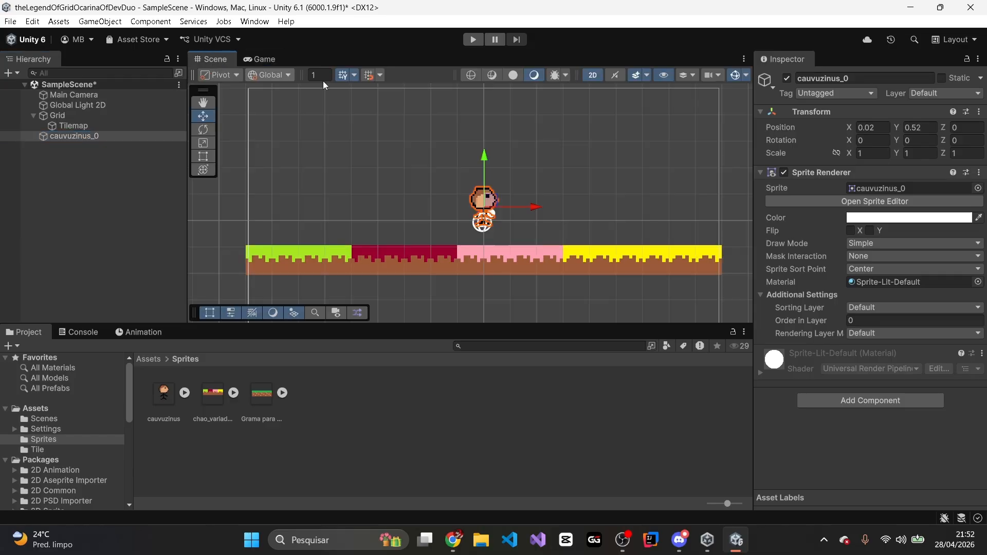
Step: Add a Rigidbody 2D component to cauvuzinus_0 and reopen the component list to pick another component
click(856, 399)
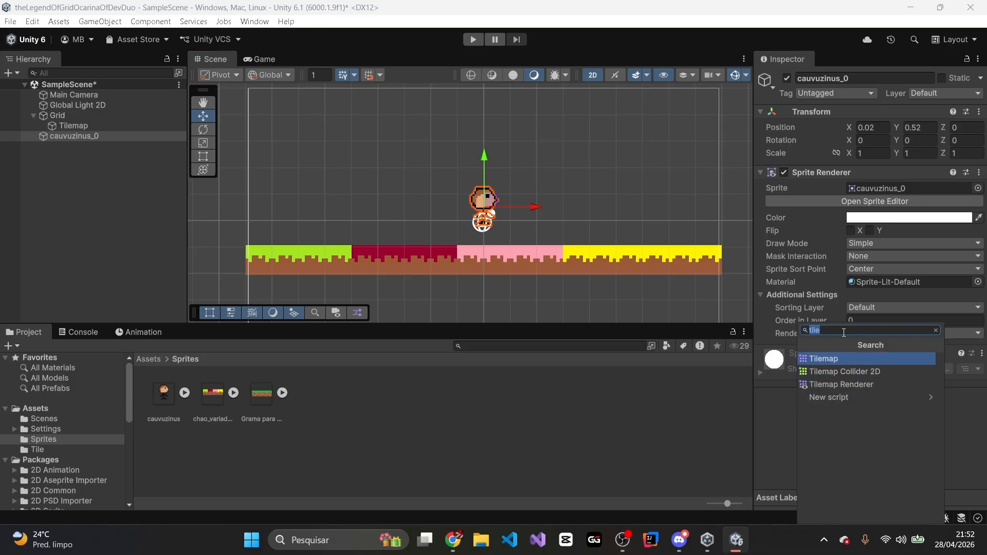
key(BackSpace)
text(rigi)
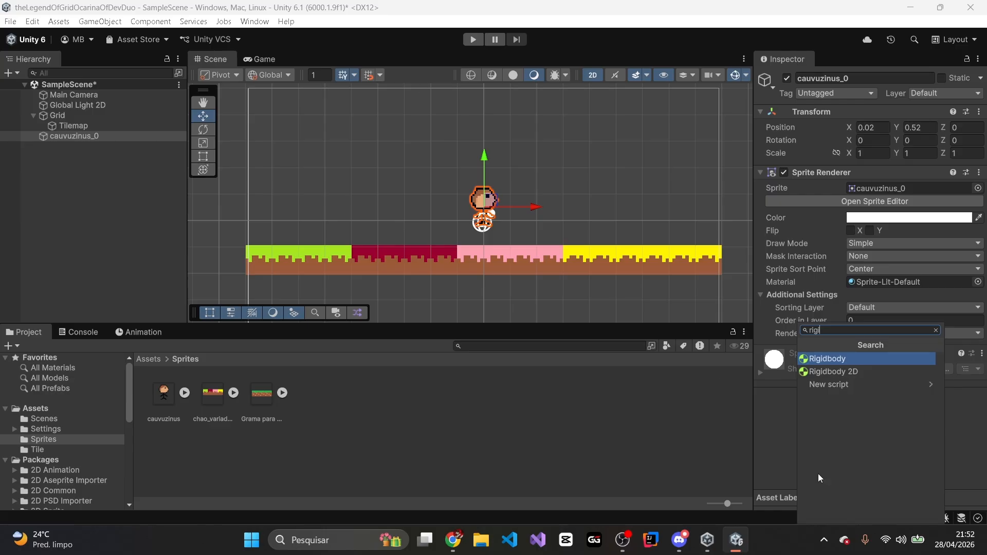
click(831, 371)
scroll(788, 405, down, 4)
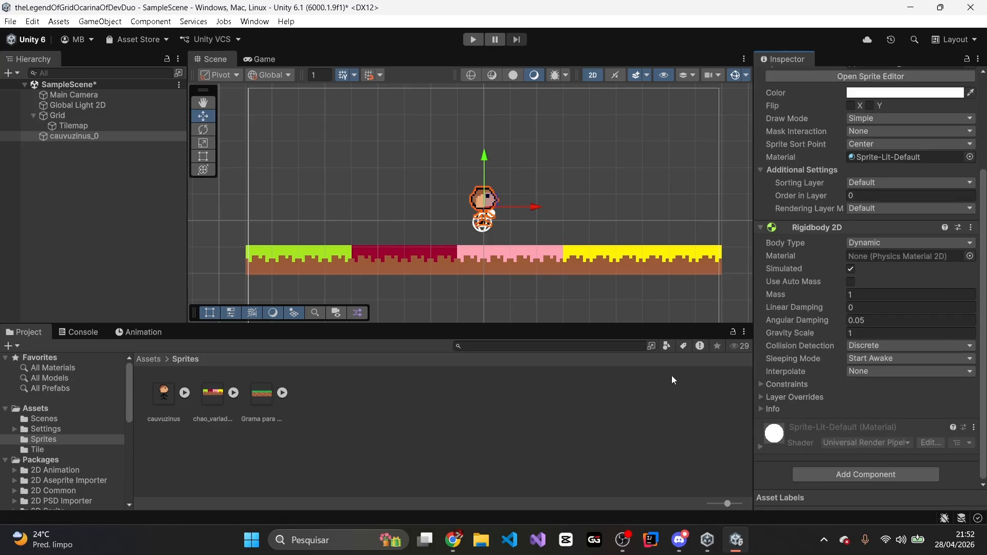
click(866, 473)
click(810, 368)
Step: Create a Scripts folder in Assets with a MonoBehaviour script named movCaulvuzinus, and open the script in Visual Studio
click(35, 408)
right_click(530, 424)
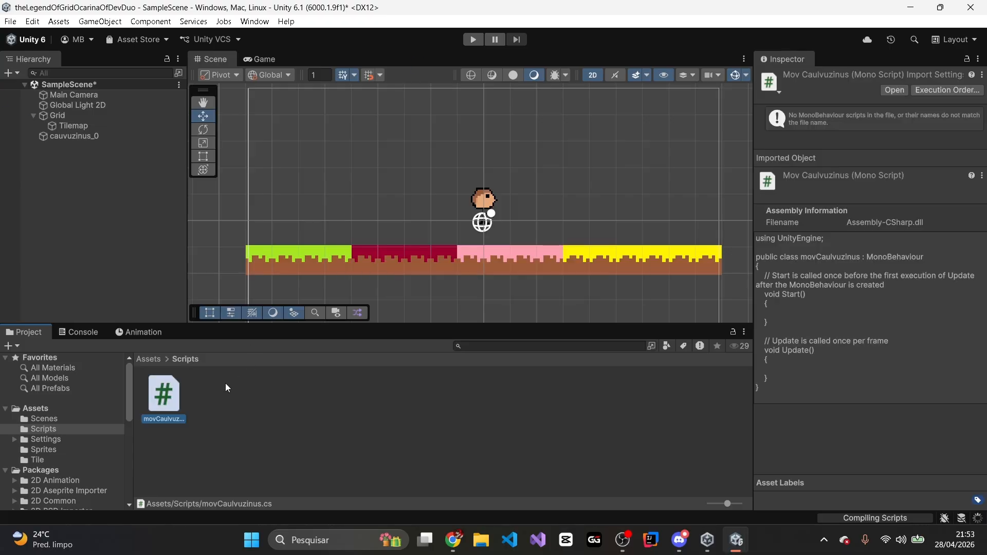
double_click(164, 394)
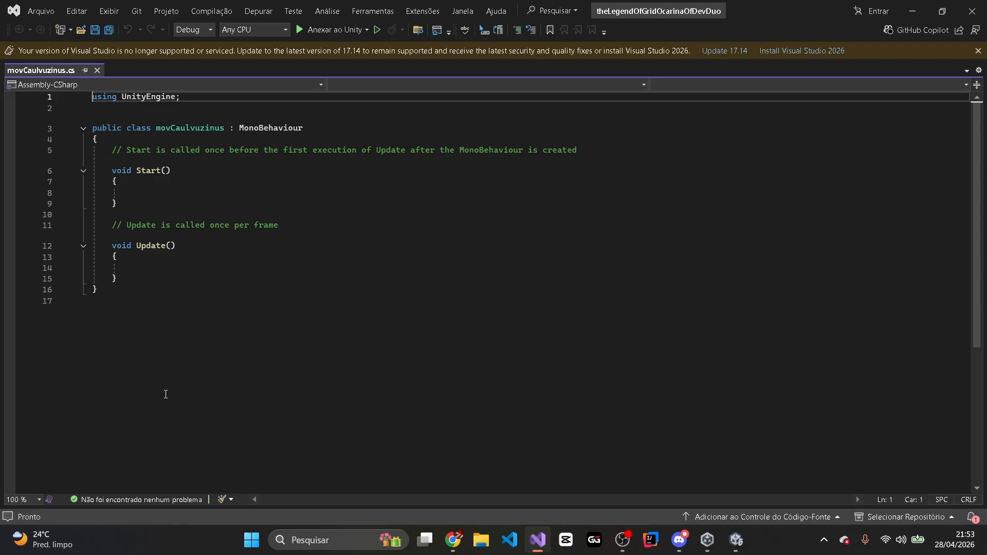
Step: Declare the fields "public float velocity = 10f;" and "Rigidbody2D rb;" at the start of the movCaulvuzinus class
click(978, 51)
click(322, 124)
key(Return)
text(public float velocity = 10f;)
key(Return)
text(ri)
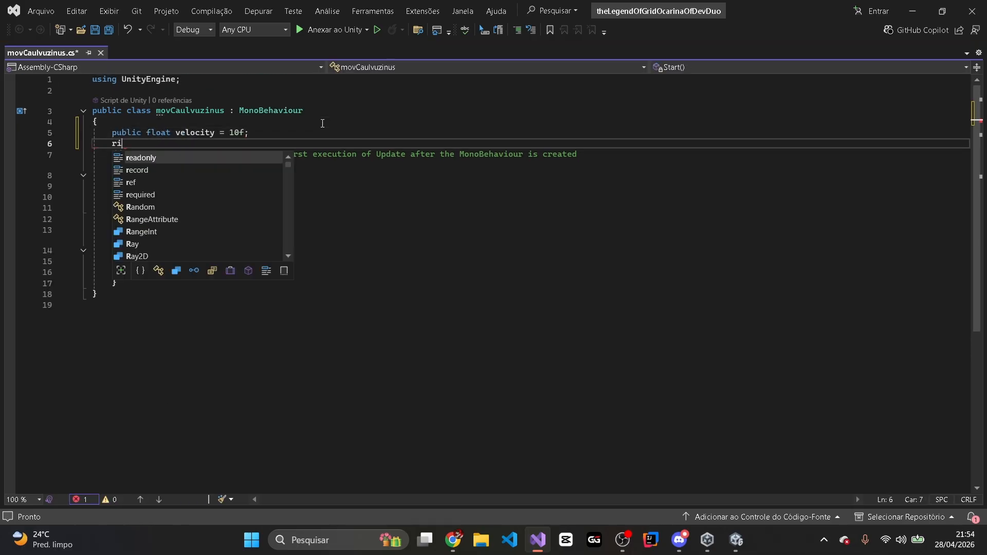
text(gidbody2D rb;)
Step: Assign the Rigidbody2D reference in Start() with "rb = GetComponent<Rigidbody2D>();"
key(Down)
key(Down)
key(Down)
key(Down)
text(rb = ri)
key(BackSpace)
key(BackSpace)
text(GetComponent<Rigidbody2D)
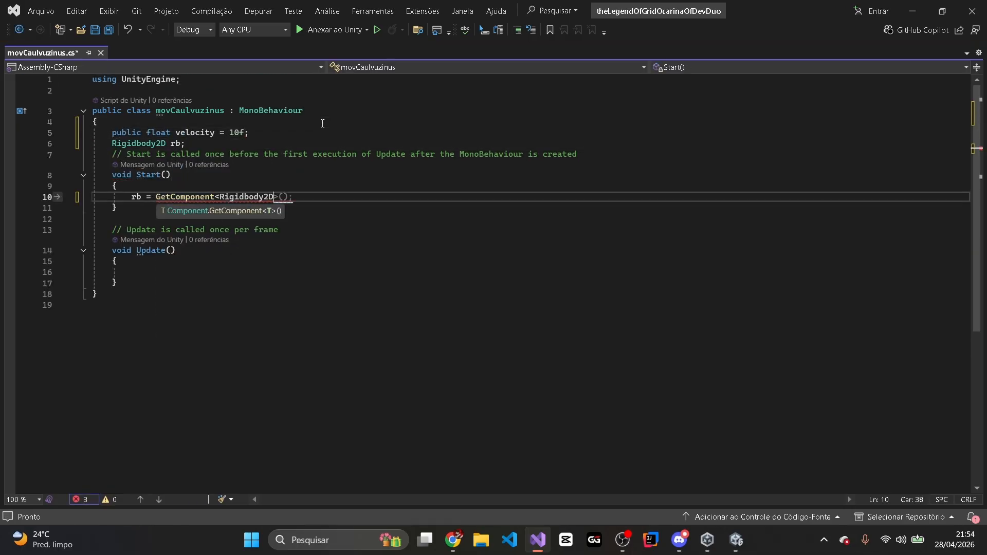
key(Tab)
Step: In Update(), declare "float horizontal = Input.GetAxis("Horizontal");" and "float finalMoviment = velocity * horizontal;"
click(165, 272)
text(float horizontal = Input)
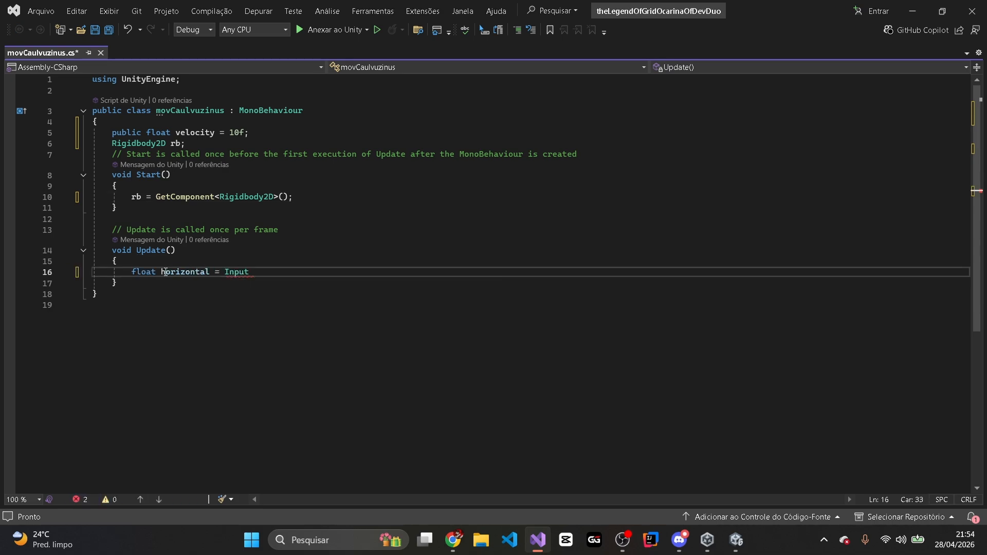
text(.GetAxis("Horizontal");)
key(Return)
text(float finalMo)
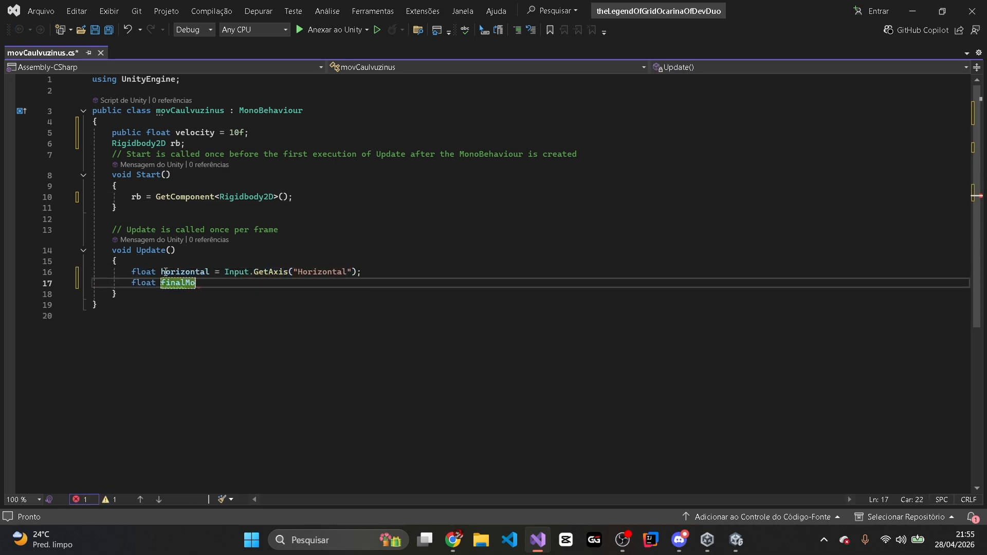
text(viment = velociy * horizntal;)
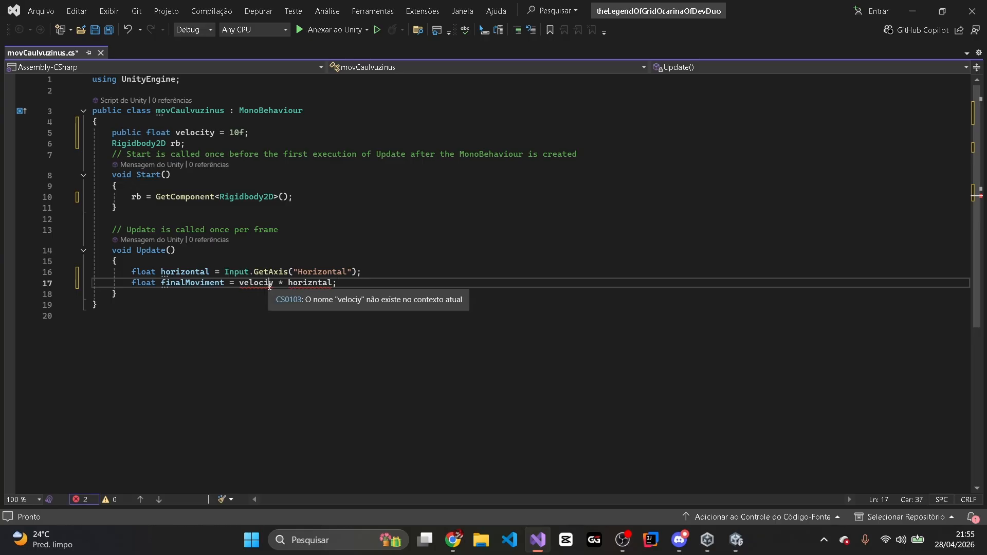
text(t)
click(317, 282)
text(o)
Step: Add "rb.linearVelocity = new Vector2(finalMoviment, rb.linearVelocity.y);" as the last line of Update() and save the script
click(397, 284)
key(Return)
text(rb.linearVelocity = )
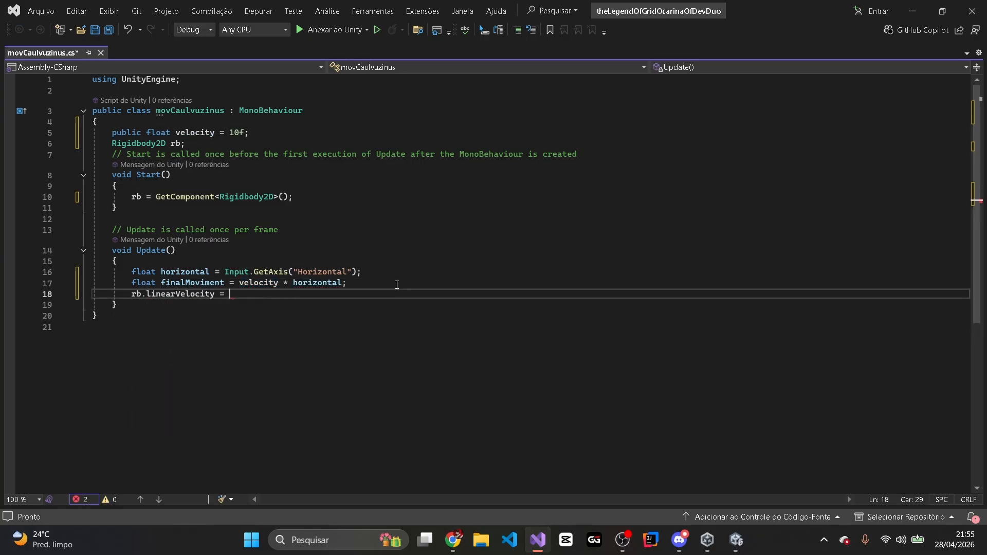
text(new Vector2(finalMoviment, rb.linearVelocity.y);)
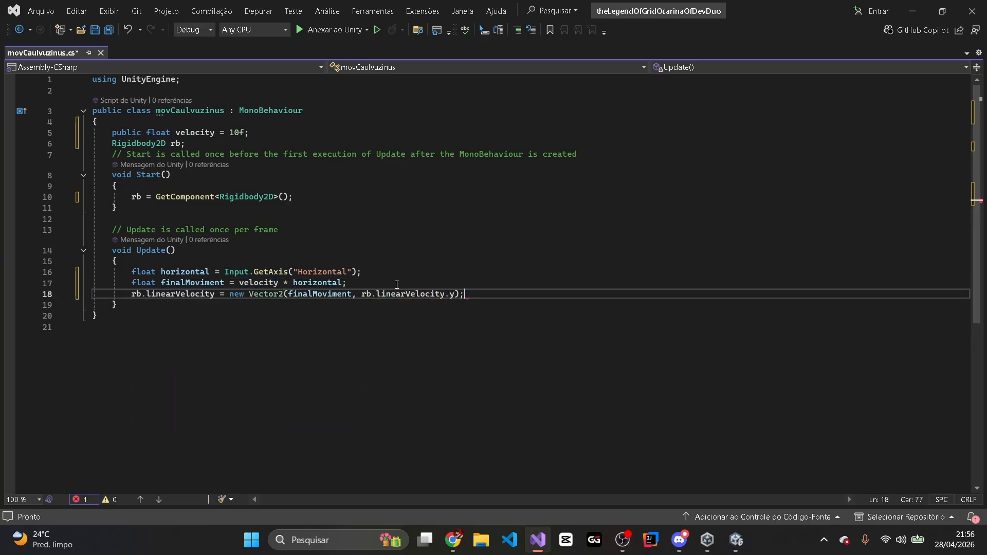
key(ctrl+s)
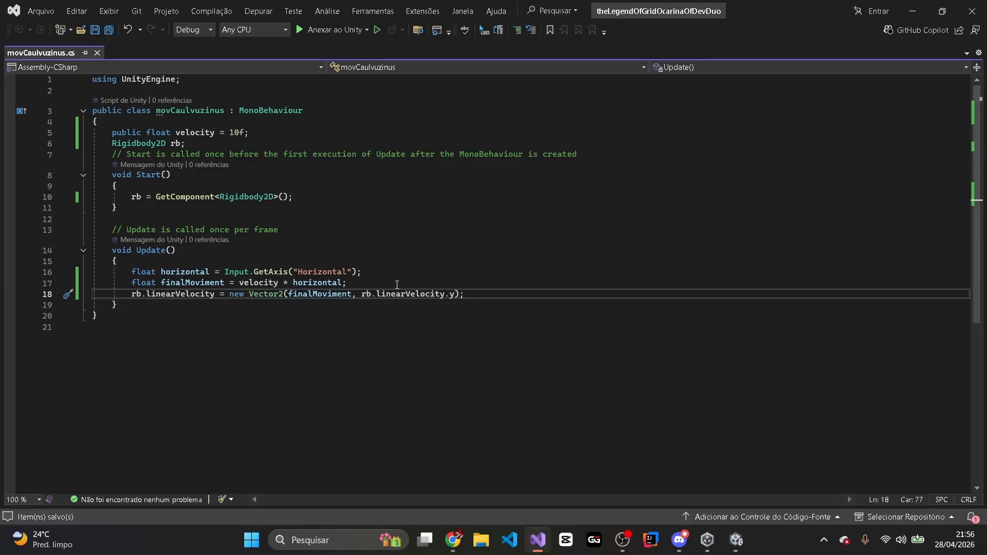
Step: Back in Unity, attach the movCaulvuzinus script to cauvuzinus_0 and run a brief play test of the scene
click(735, 540)
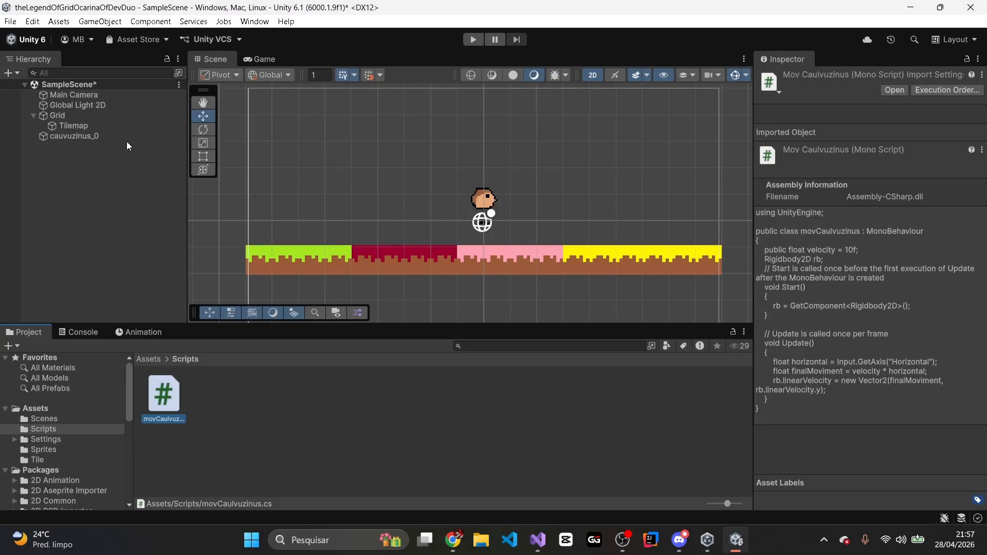
click(126, 137)
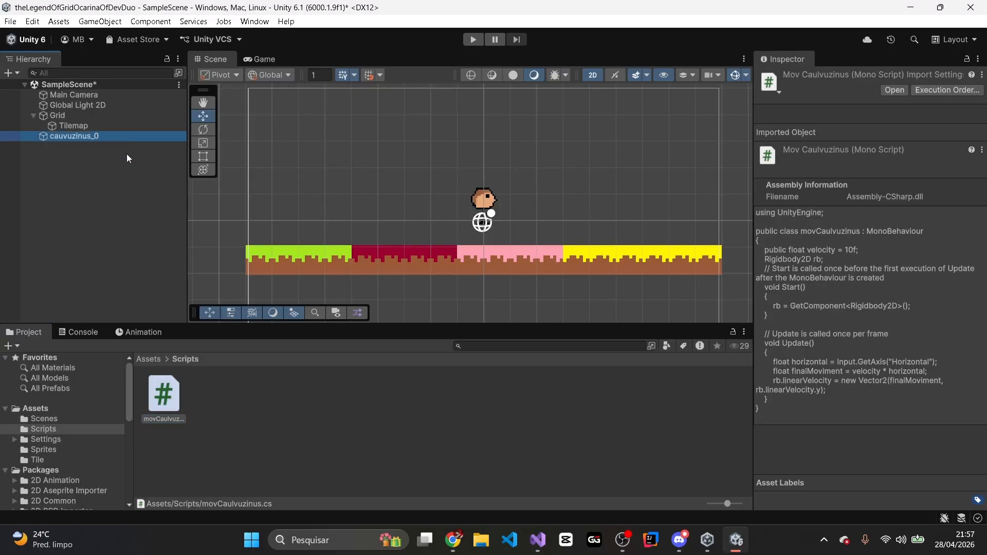
scroll(921, 427, down, 5)
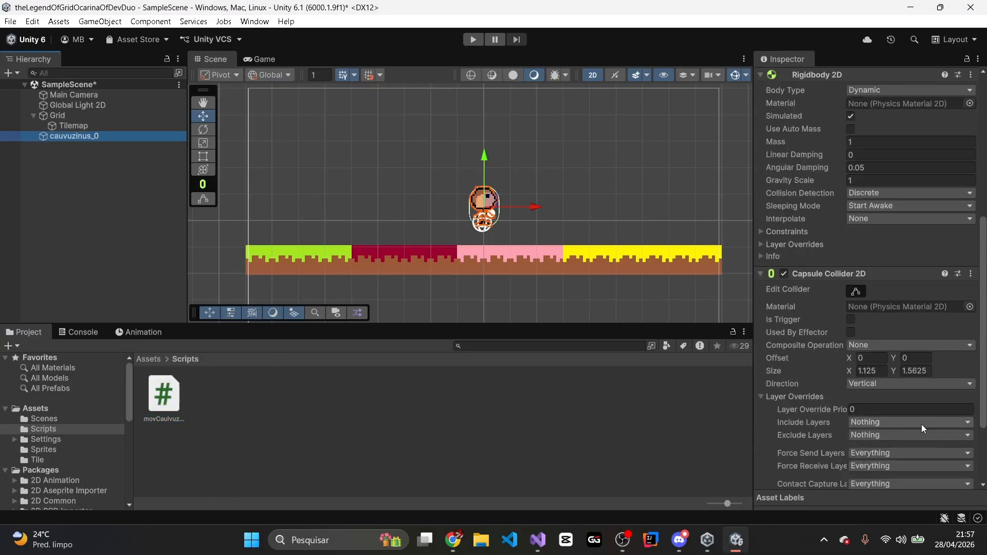
scroll(921, 424, down, 3)
click(201, 390)
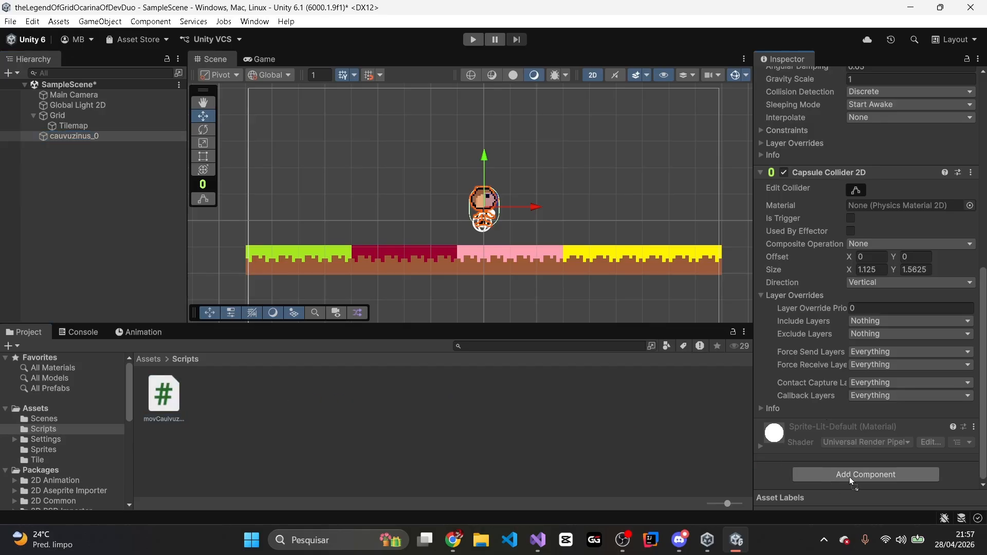
drag(849, 476, 849, 477)
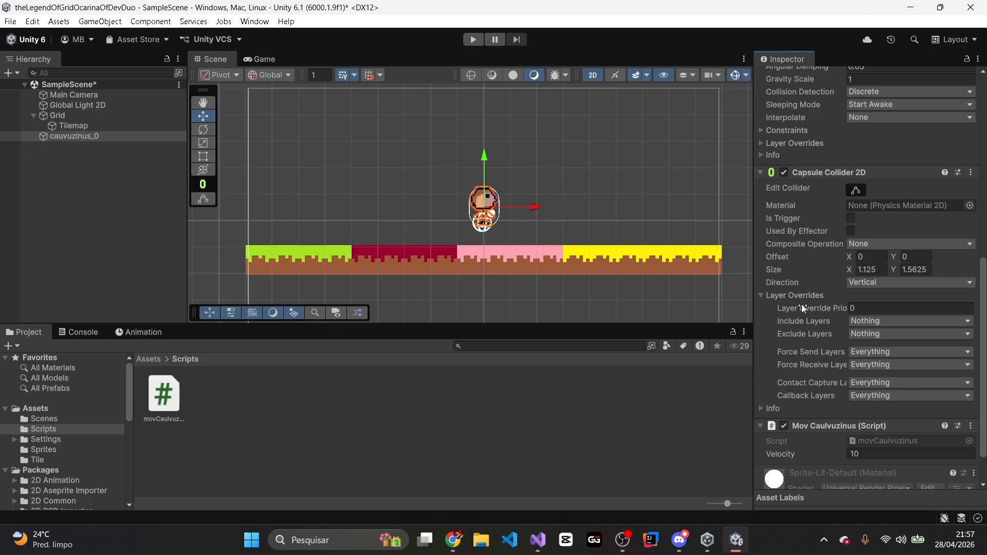
click(474, 41)
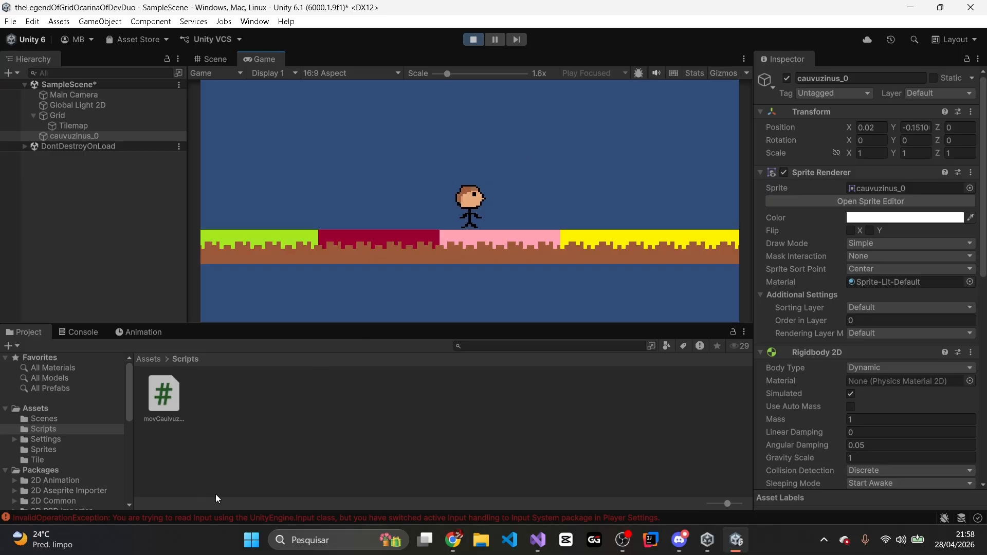
click(472, 40)
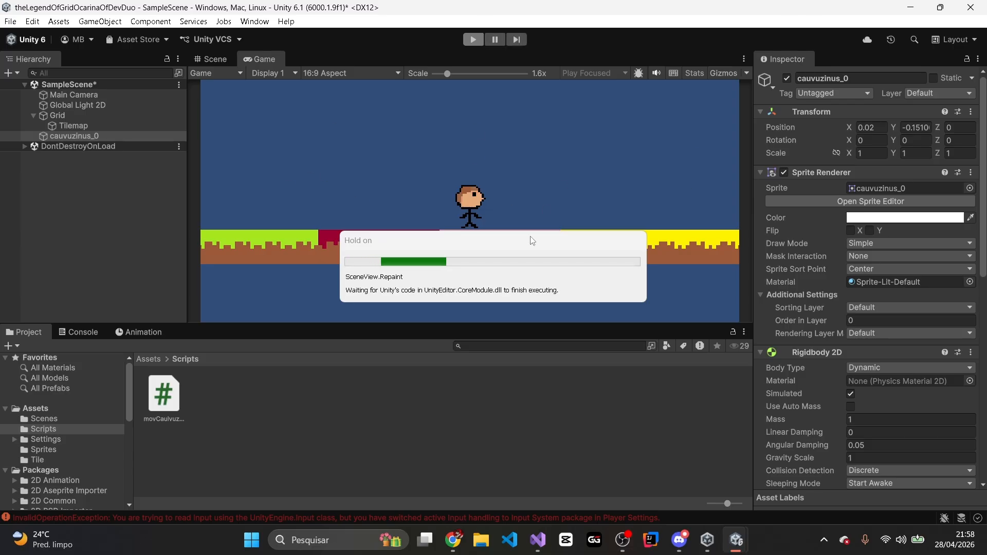
Step: Set Active Input Handling to Both in the Player project settings and close the settings
scroll(529, 235, down, 1)
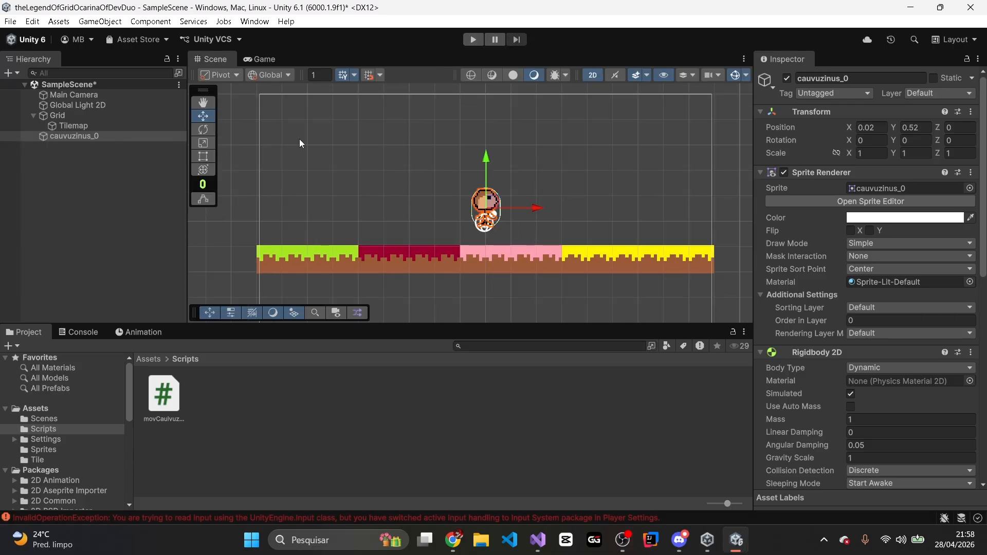
scroll(463, 165, down, 1)
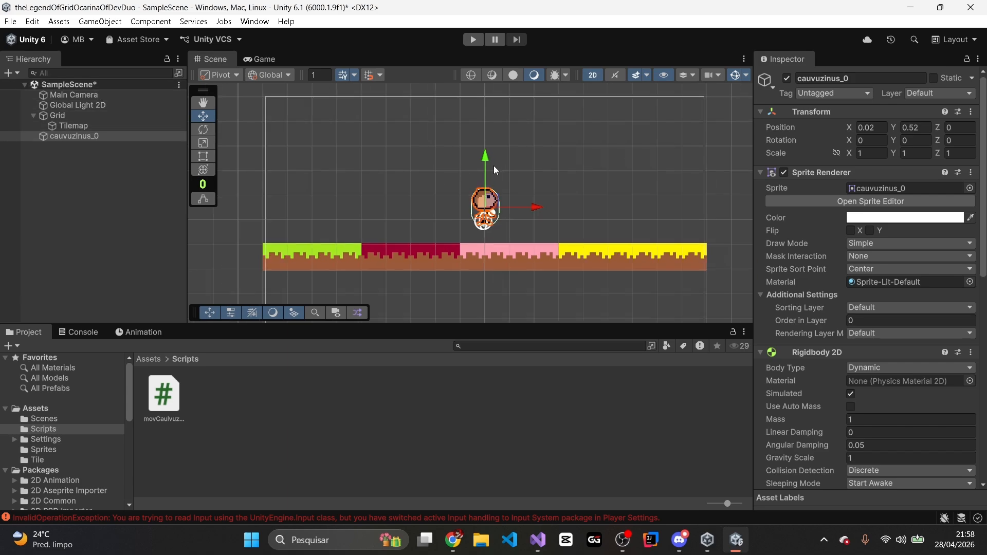
scroll(368, 144, down, 1)
scroll(356, 128, down, 2)
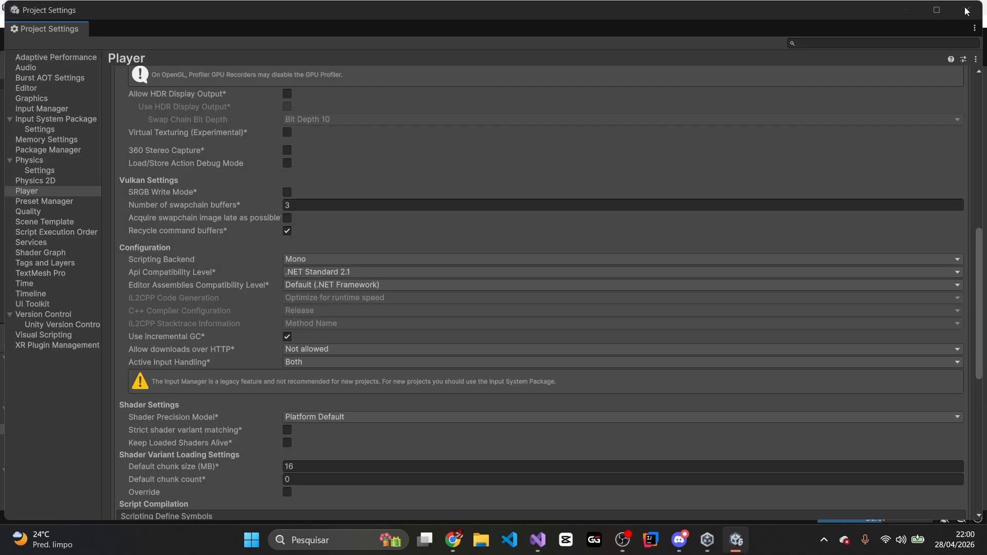
click(966, 10)
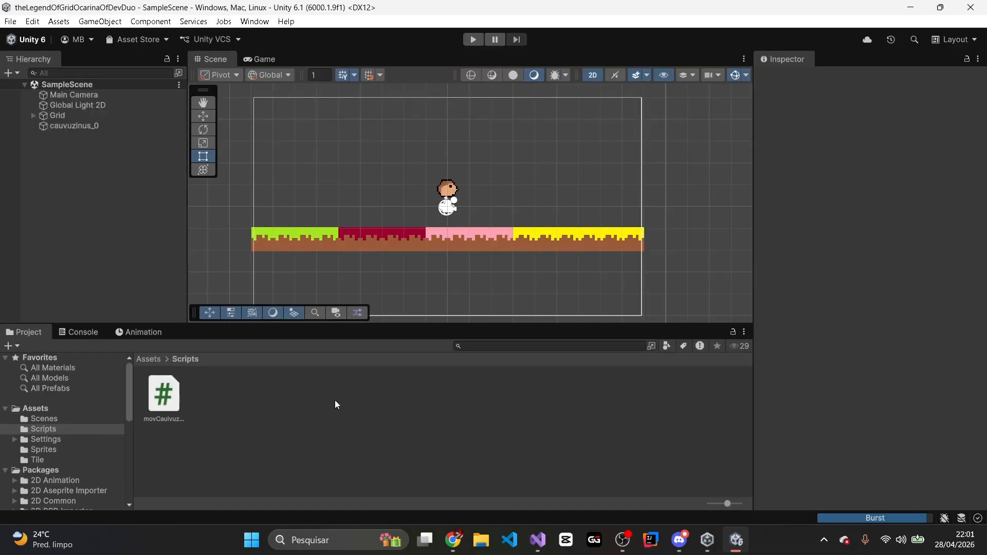
Step: Play-test the scene by moving the character left and right, and stop Play mode
scroll(565, 185, down, 2)
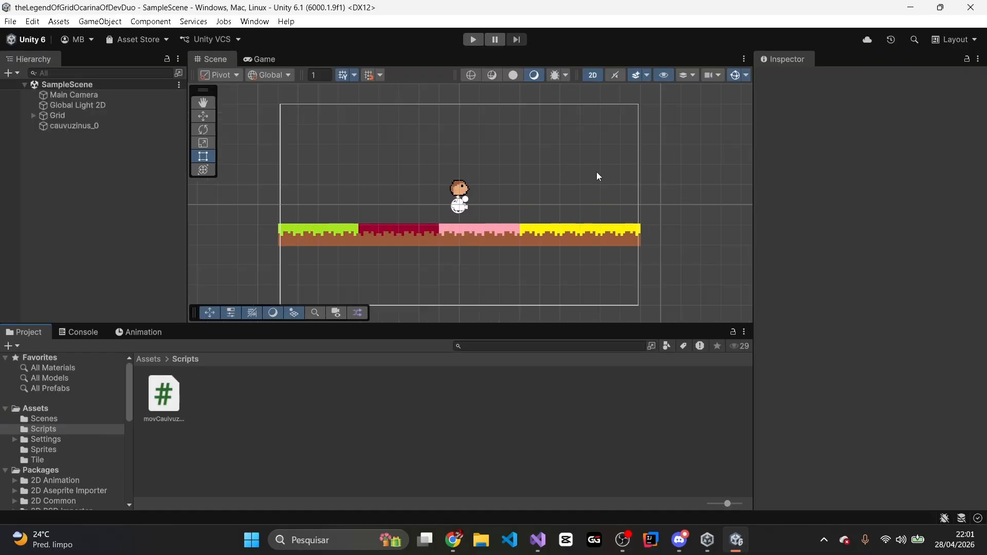
middle_drag(513, 165, 491, 165)
scroll(491, 165, up, 3)
scroll(491, 166, down, 3)
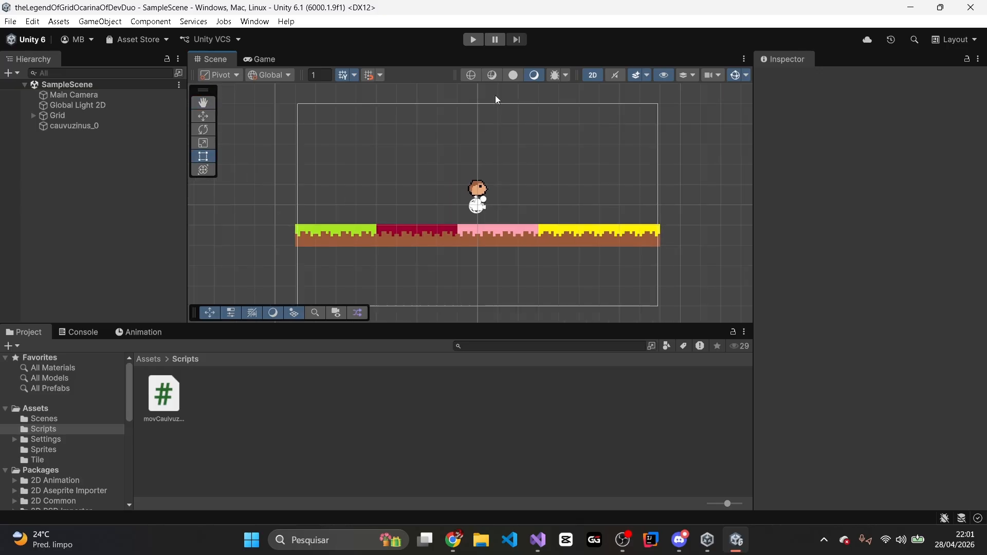
click(478, 40)
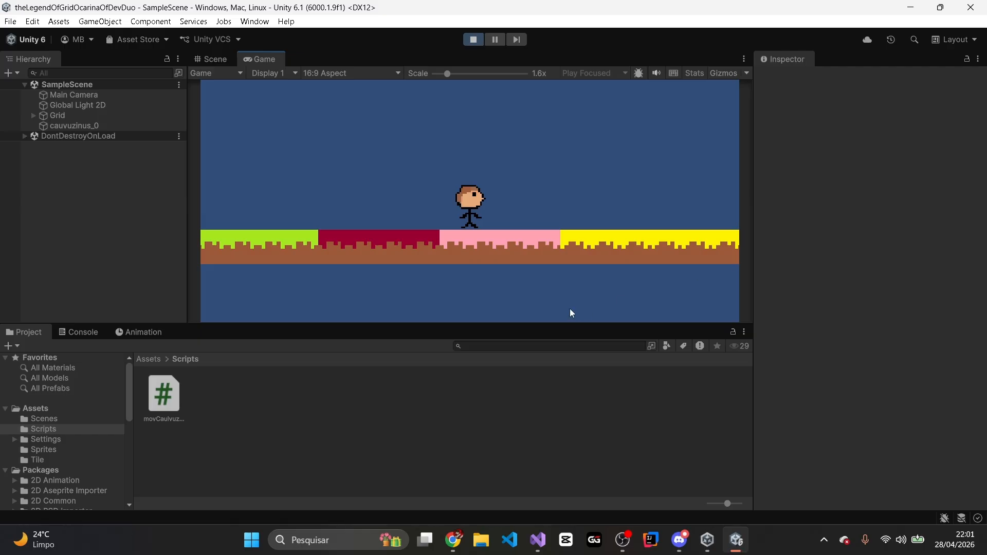
key(a)
key(d)
key(a)
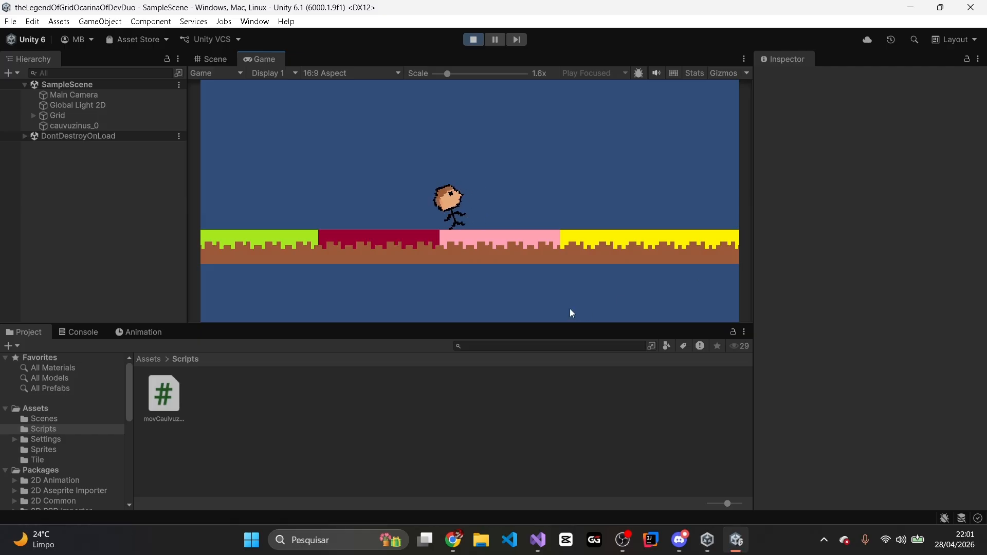
key(d)
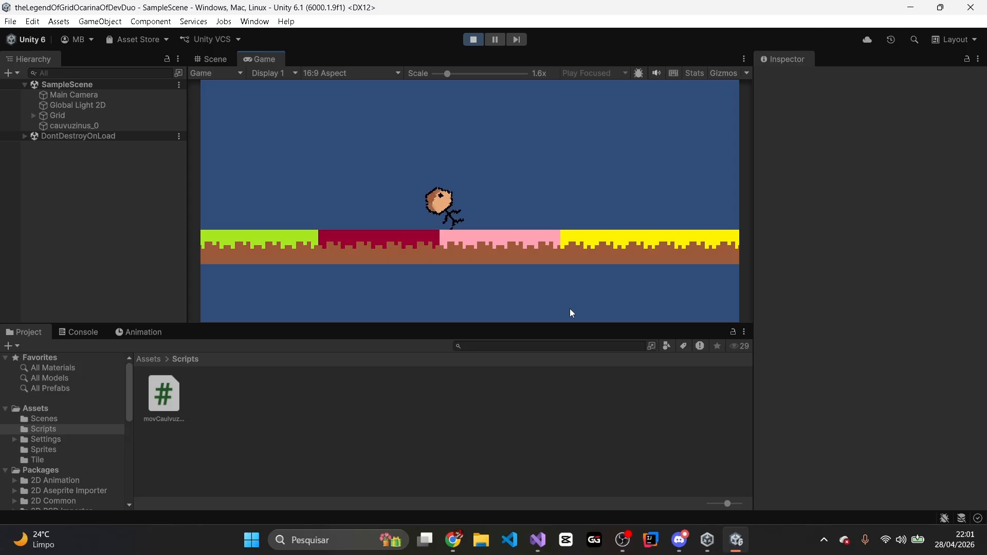
click(473, 41)
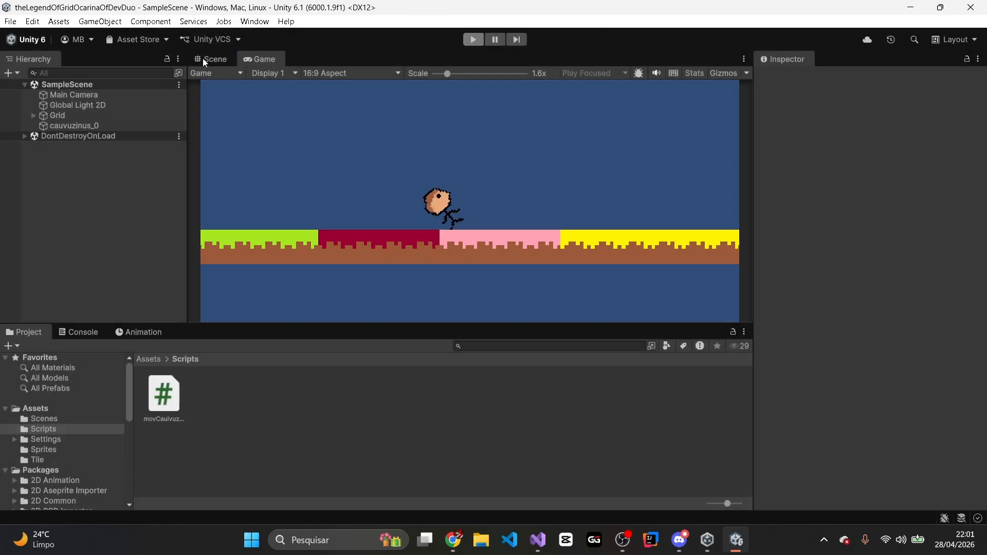
Step: Freeze the Z rotation in the Rigidbody 2D constraints of cauvuzinus_0
click(76, 129)
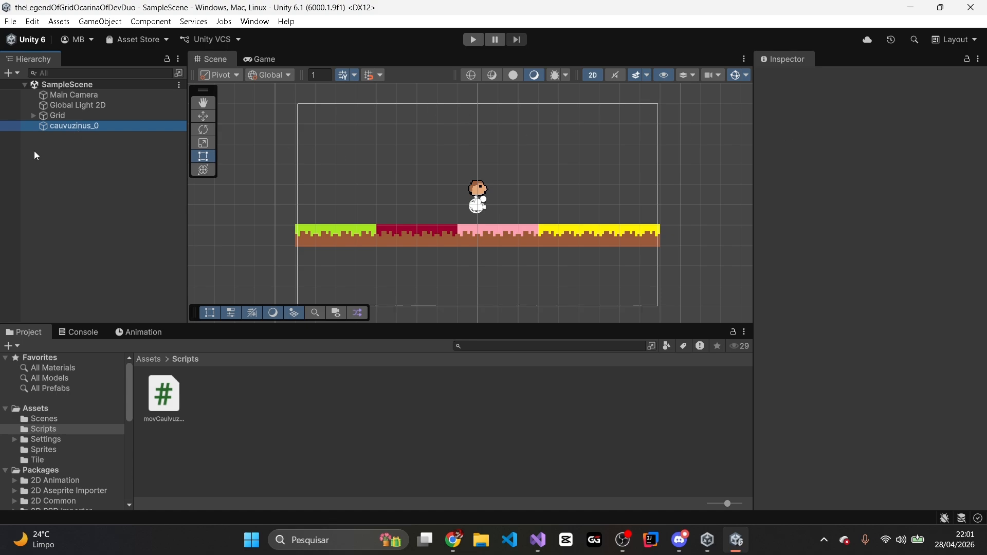
click(58, 126)
scroll(868, 267, down, 3)
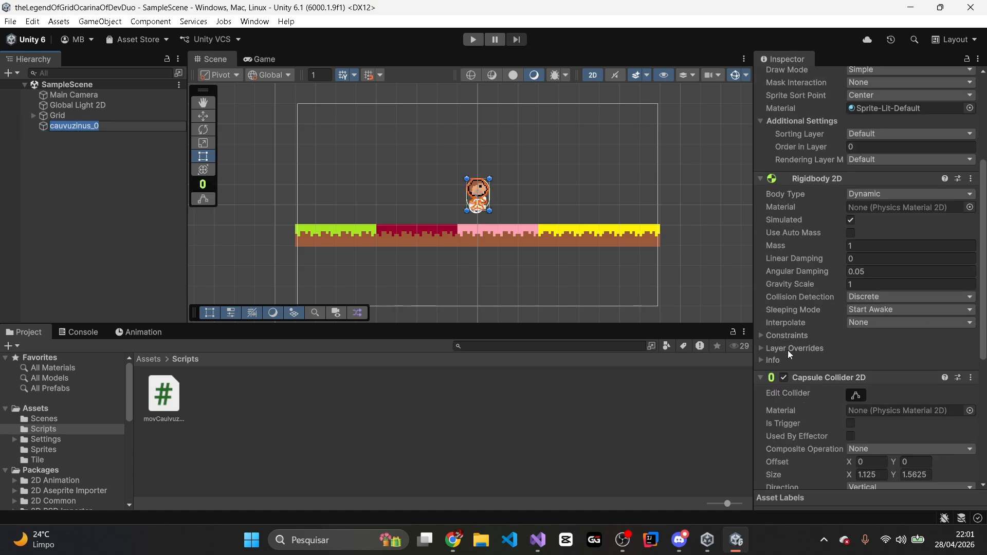
click(798, 336)
click(851, 362)
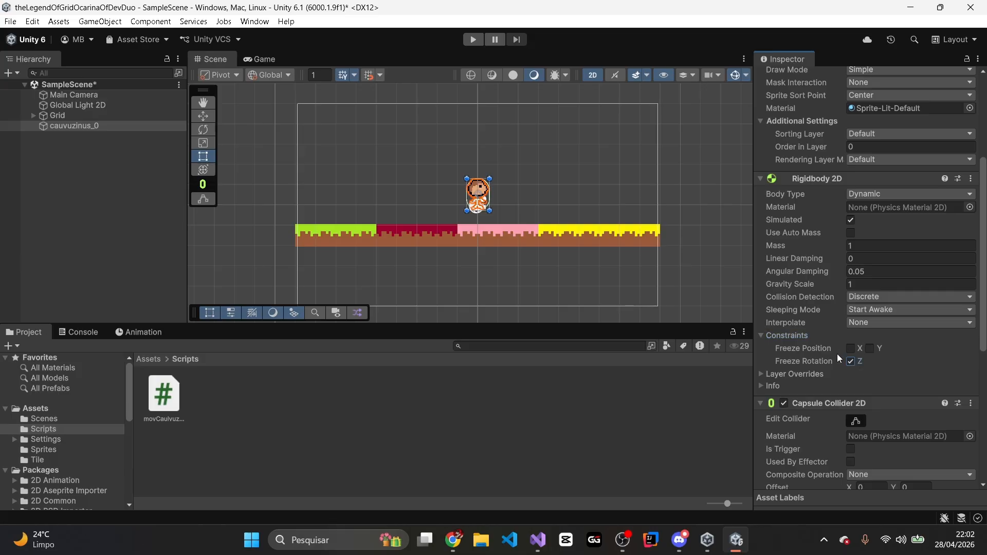
scroll(581, 109, up, 1)
Step: Run the scene again and walk the character back and forth across the ground to check its movement with frozen rotation
click(472, 39)
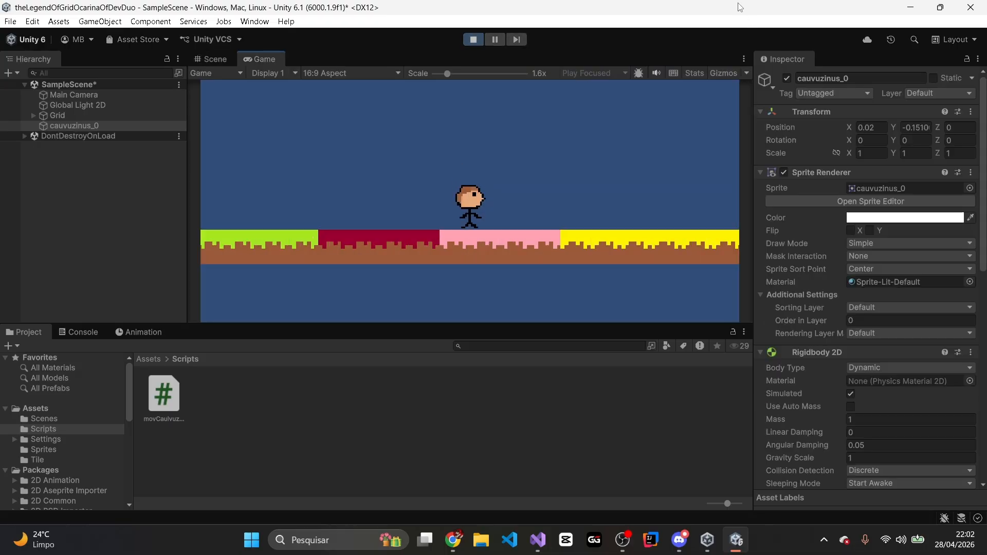
key(Left)
key(Right)
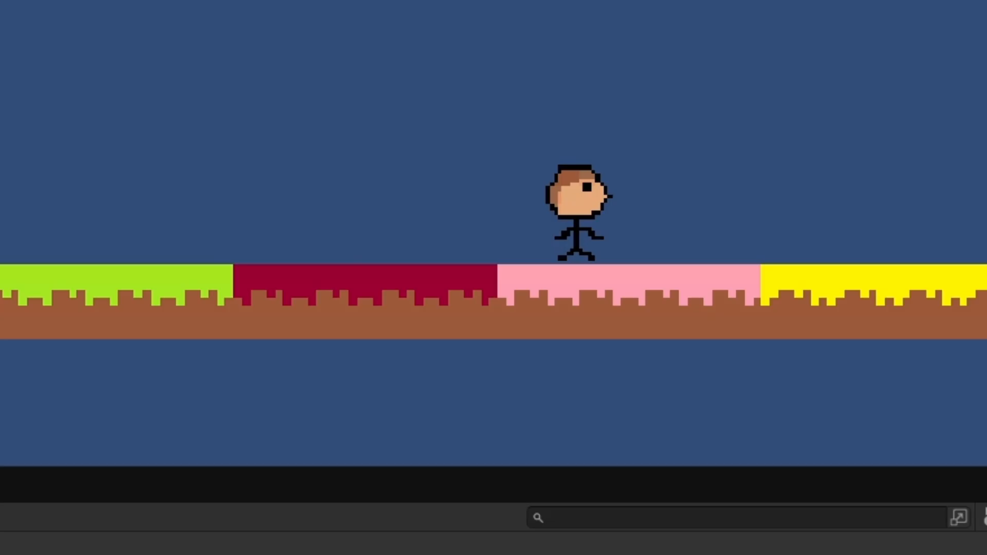
key(Left)
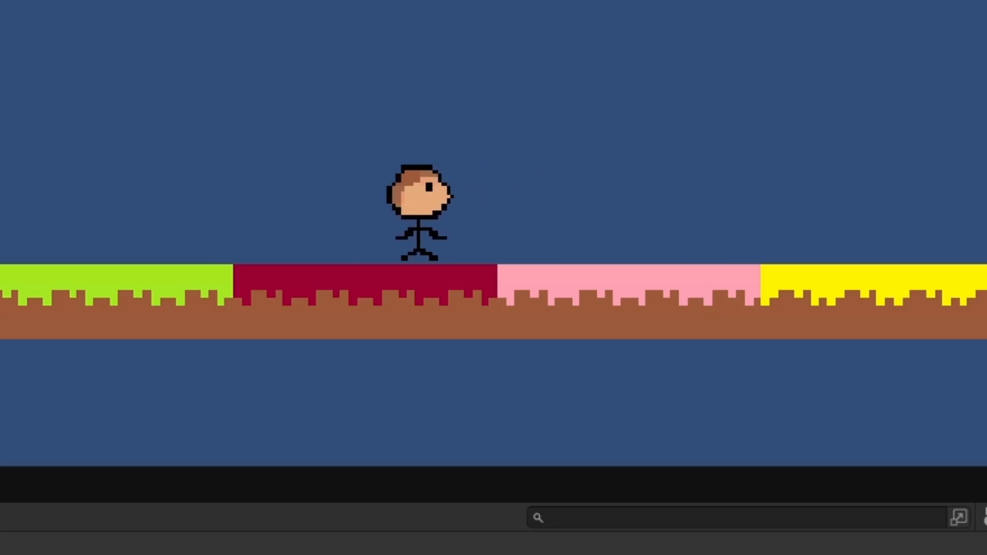
key(Right)
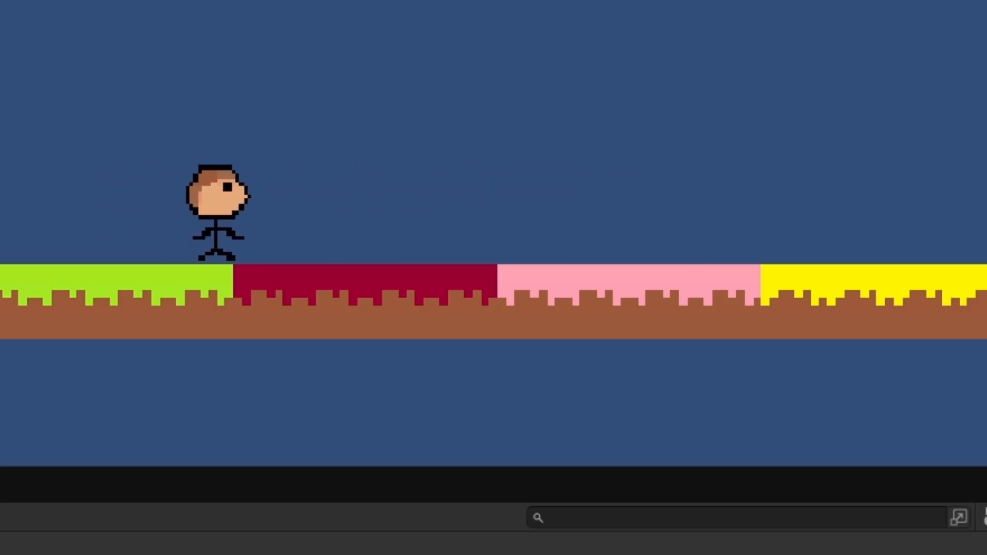
key(Left)
key(Right)
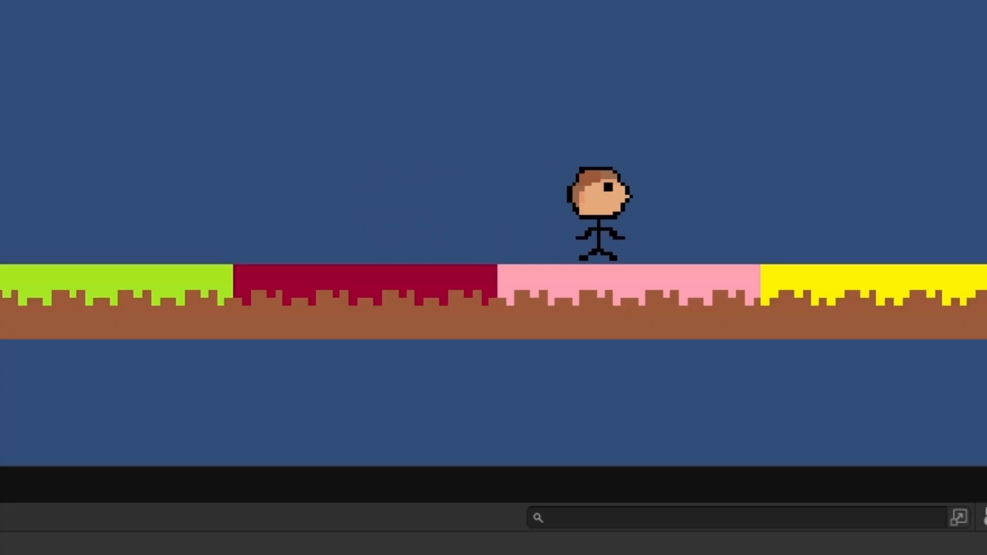
key(Left)
key(Right)
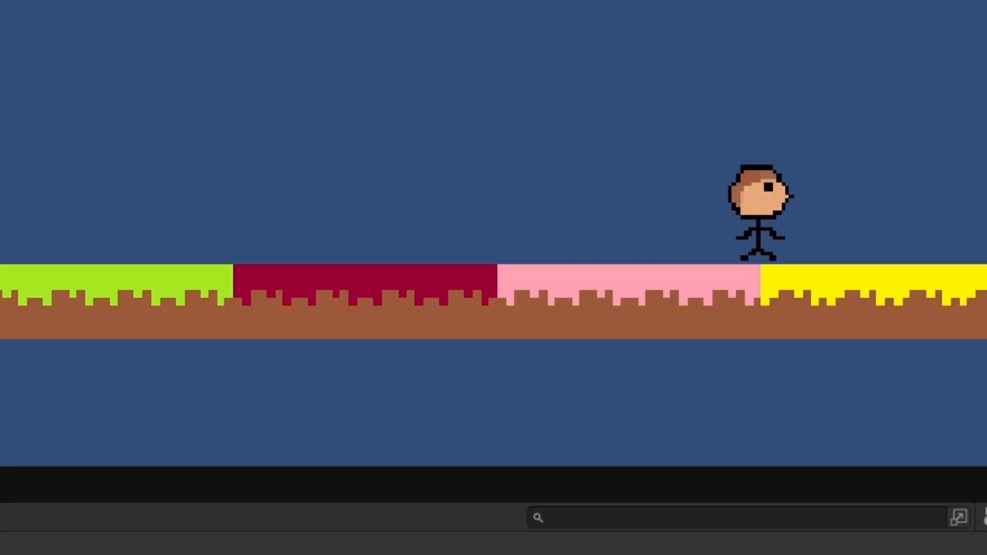
key(Left)
key(Right)
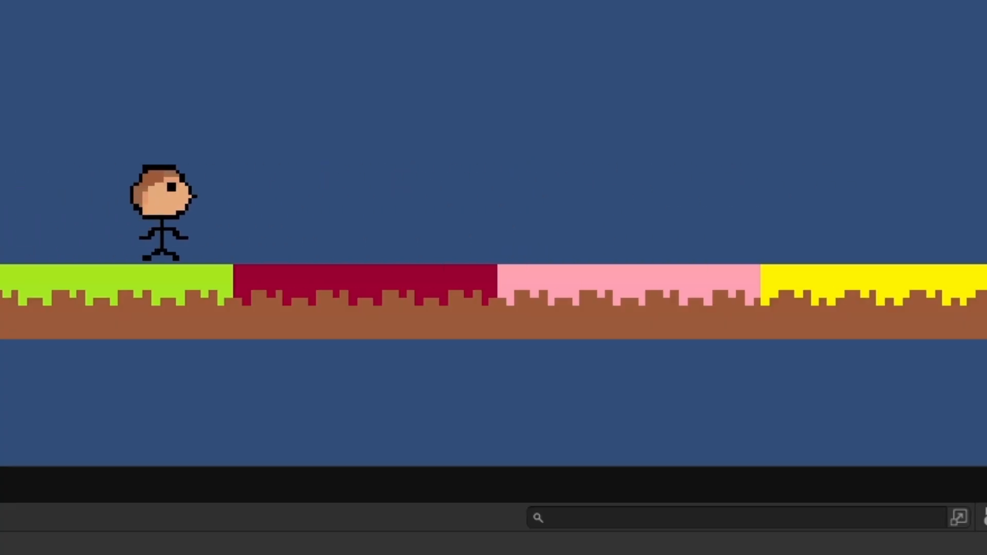
Step: Walk the character left and right across the ground once more, and stop Play mode
key(Left)
key(Right)
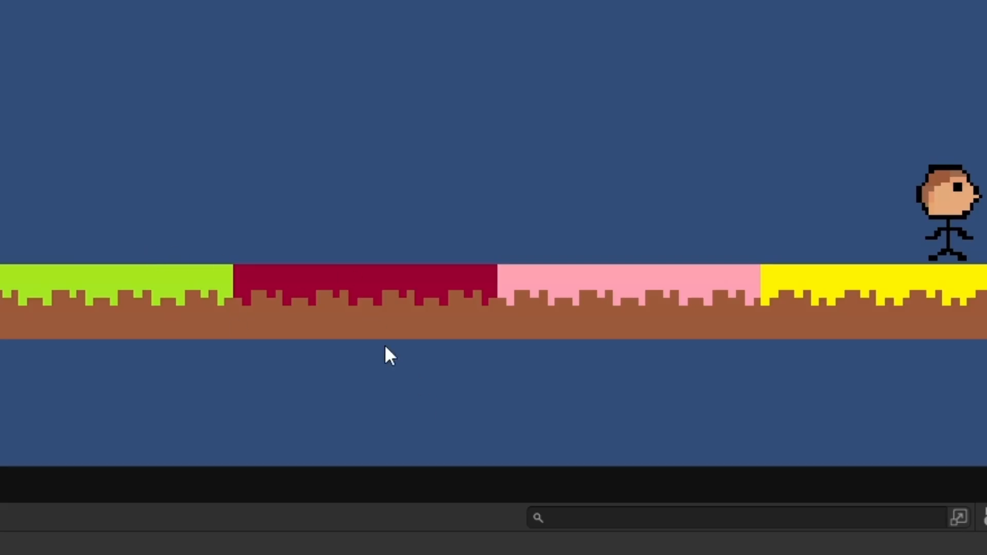
click(472, 39)
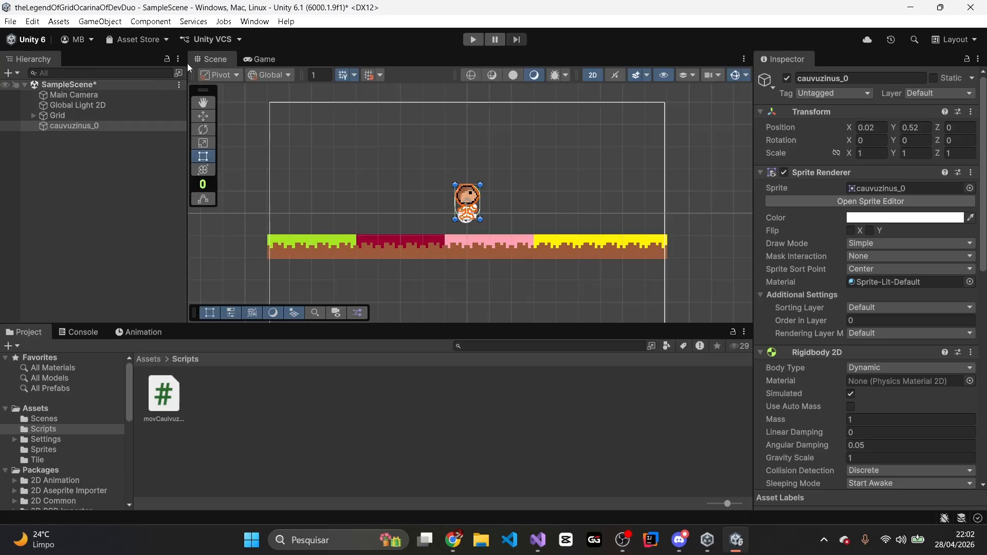
scroll(385, 260, up, 4)
scroll(385, 259, down, 5)
mouse_move(420, 130)
middle_down()
mouse_move(416, 118)
mouse_move(434, 120)
middle_up()
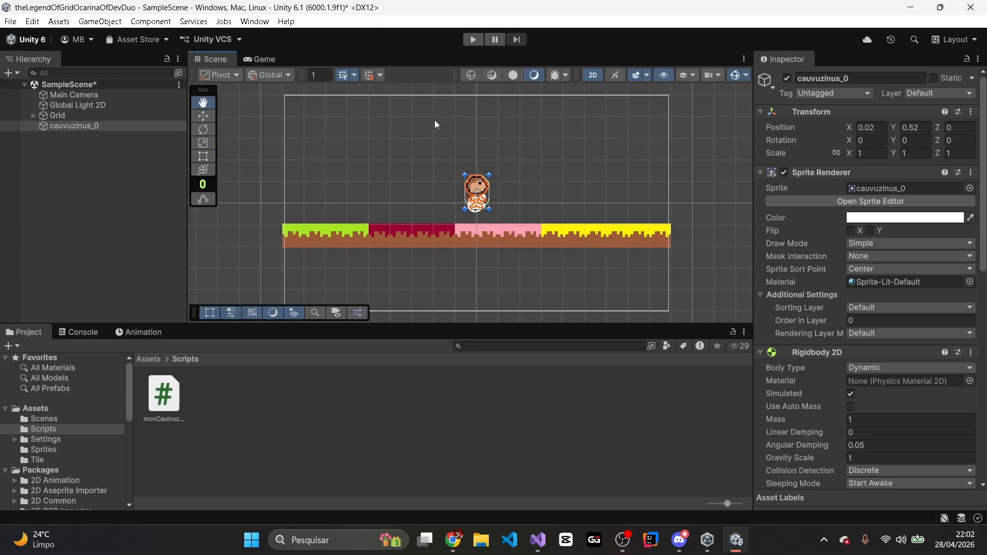
scroll(434, 119, up, 3)
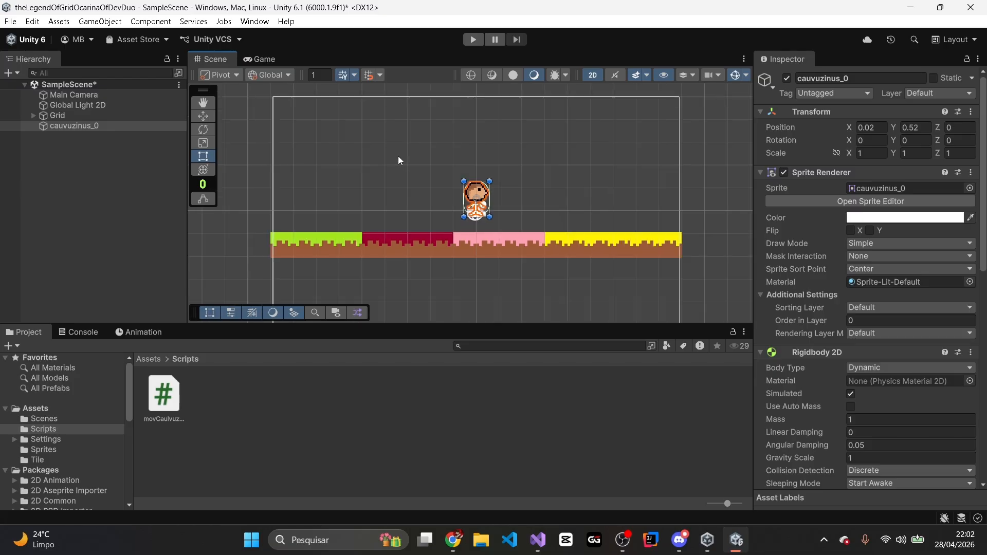
middle_drag(346, 166, 387, 156)
scroll(386, 157, down, 1)
scroll(387, 156, down, 1)
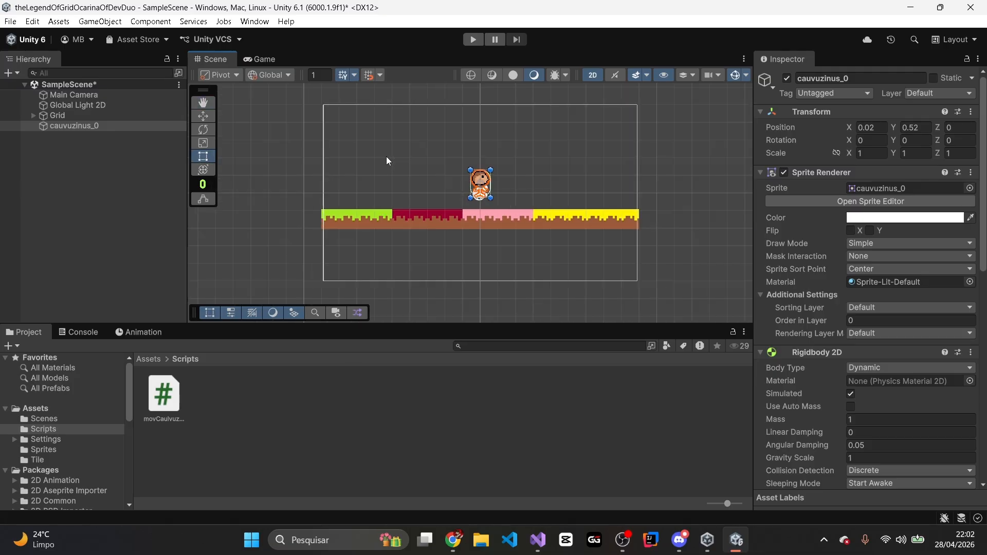
scroll(387, 156, up, 2)
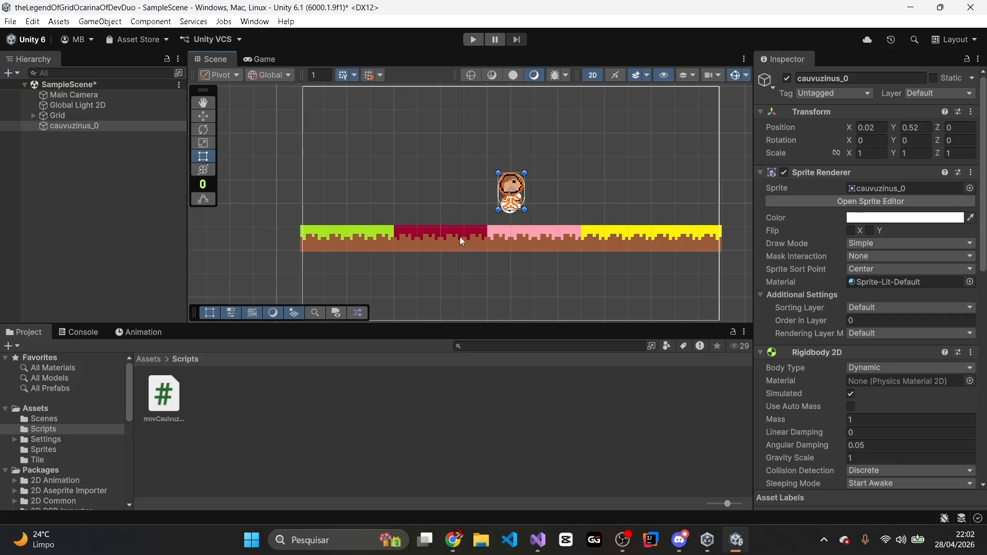
scroll(313, 152, down, 3)
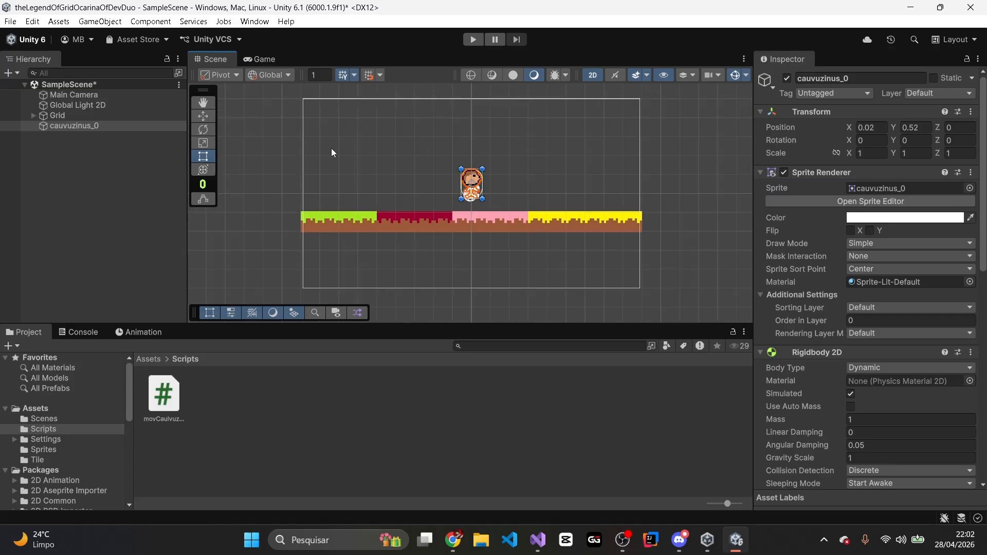
scroll(541, 266, up, 1)
scroll(532, 238, up, 1)
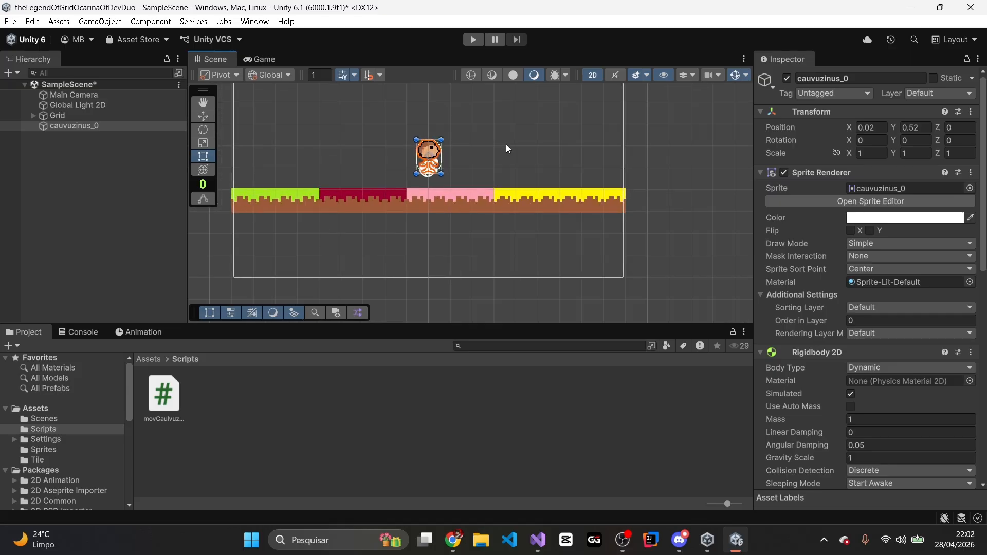
right_click(530, 171)
click(526, 156)
click(501, 154)
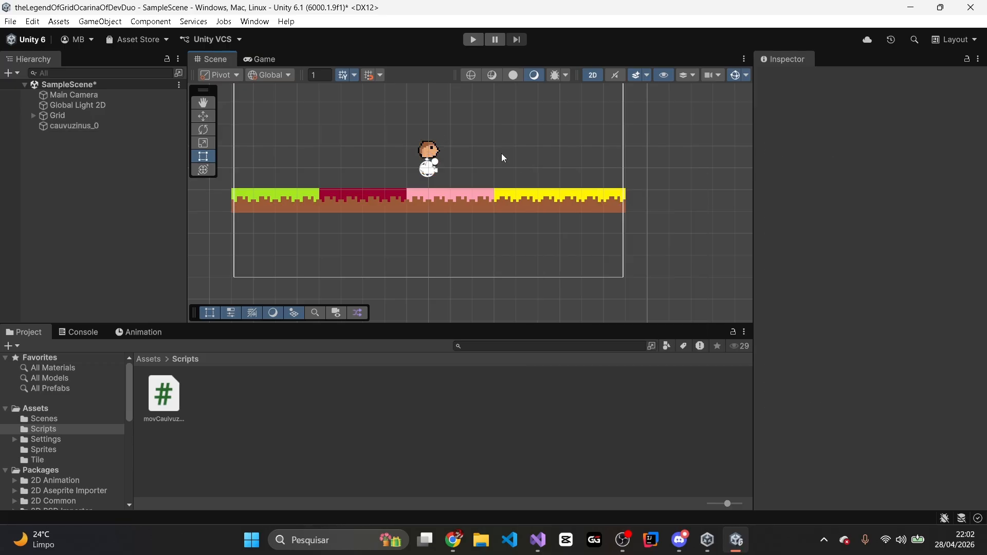
right_click(502, 157)
click(492, 150)
click(203, 103)
drag(264, 125, 338, 174)
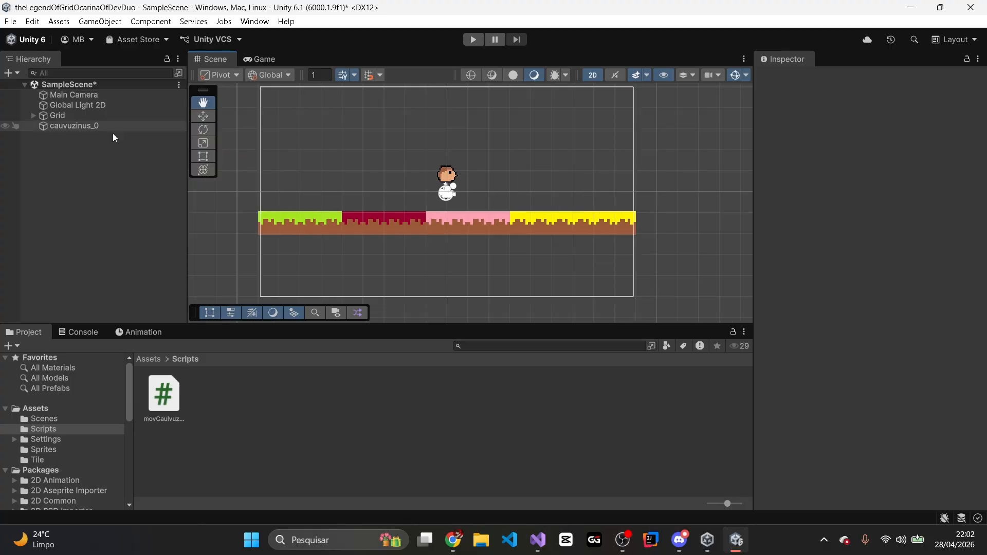
Step: Add a Composite Collider 2D component to the Tilemap object inside Grid
click(34, 115)
click(52, 125)
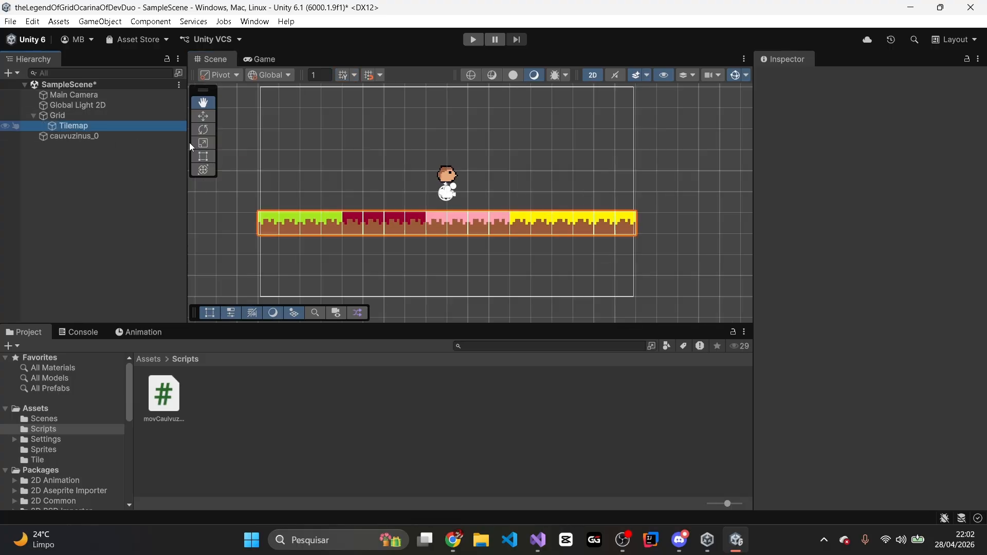
scroll(962, 359, down, 5)
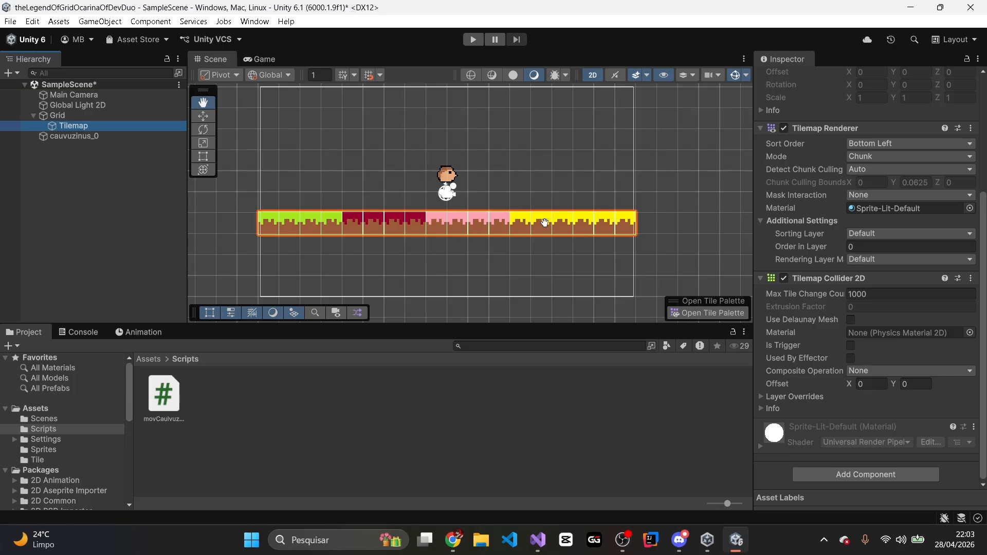
scroll(273, 220, up, 2)
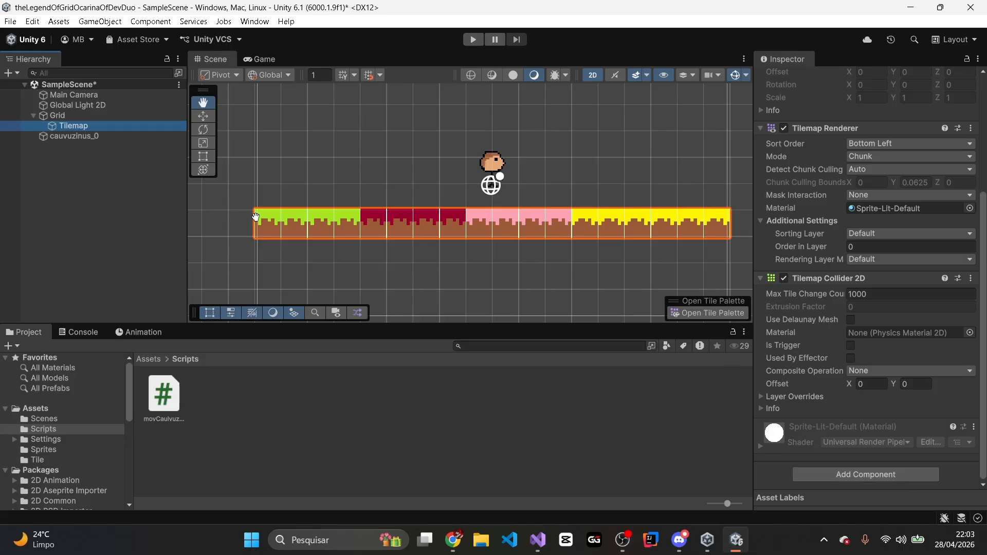
click(819, 476)
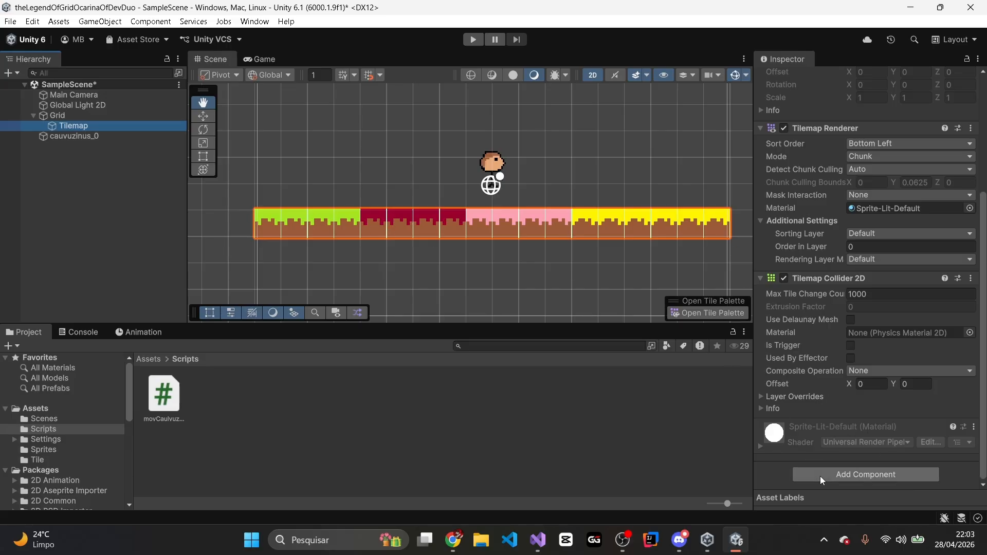
text(comp)
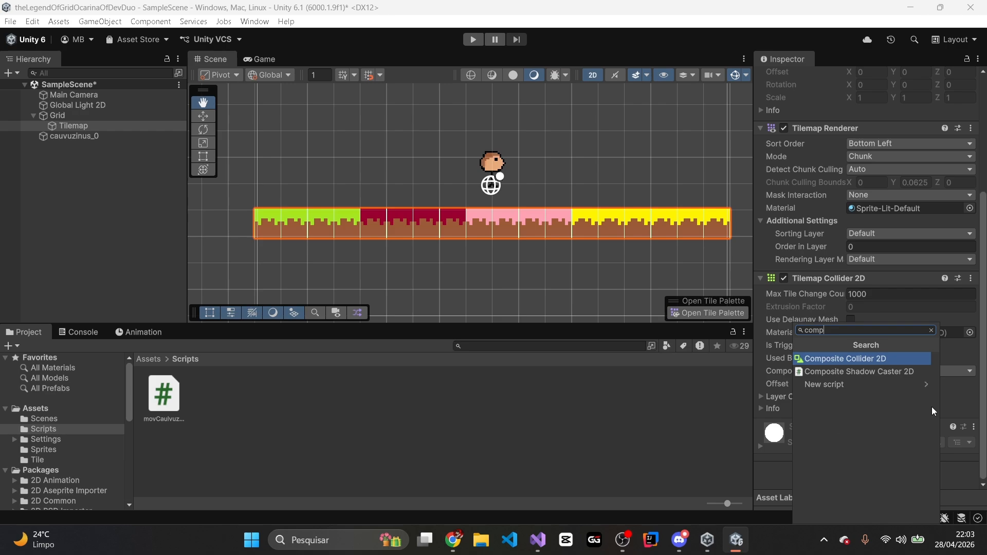
click(886, 360)
Step: Set the Body Type of the Tilemap's Rigidbody 2D to Static
scroll(871, 289, down, 5)
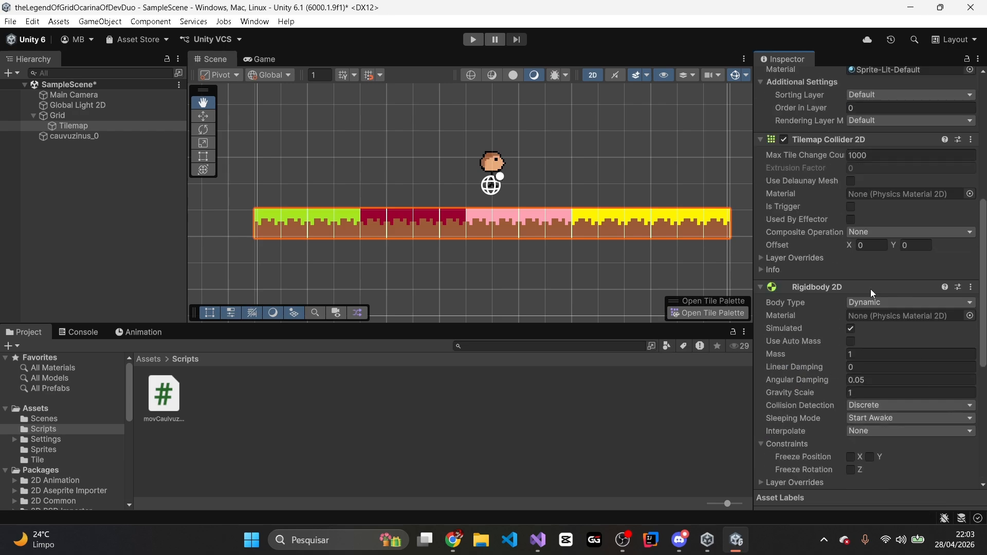
scroll(812, 308, down, 4)
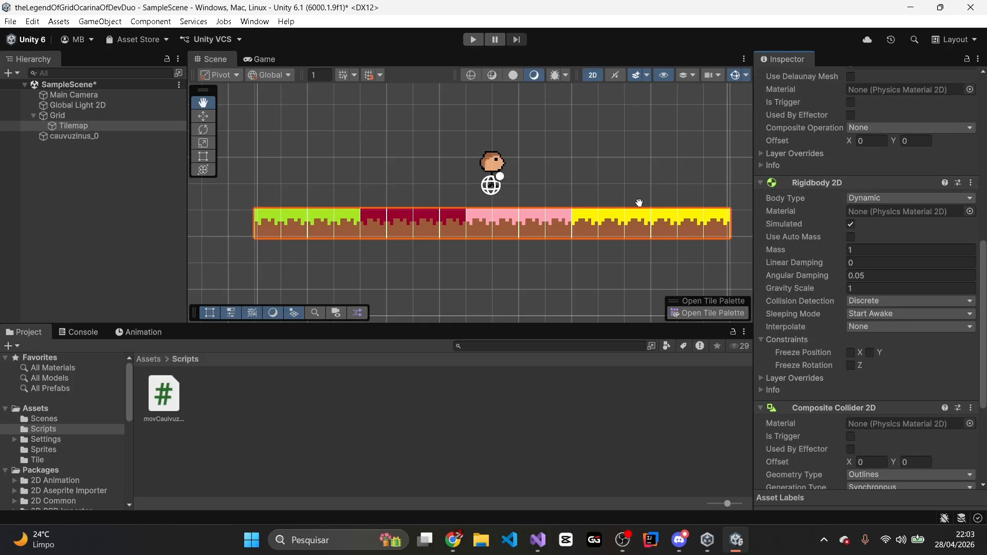
click(874, 198)
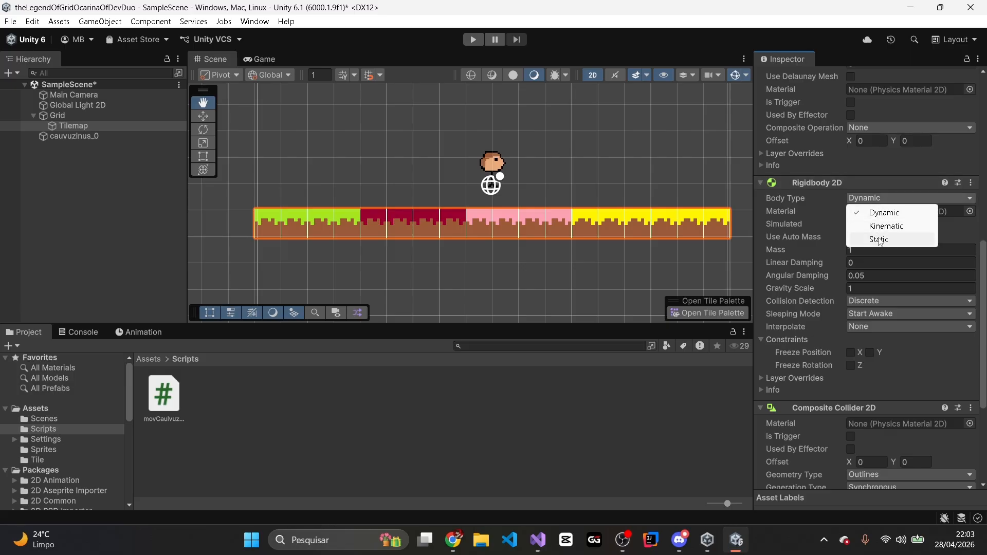
click(879, 239)
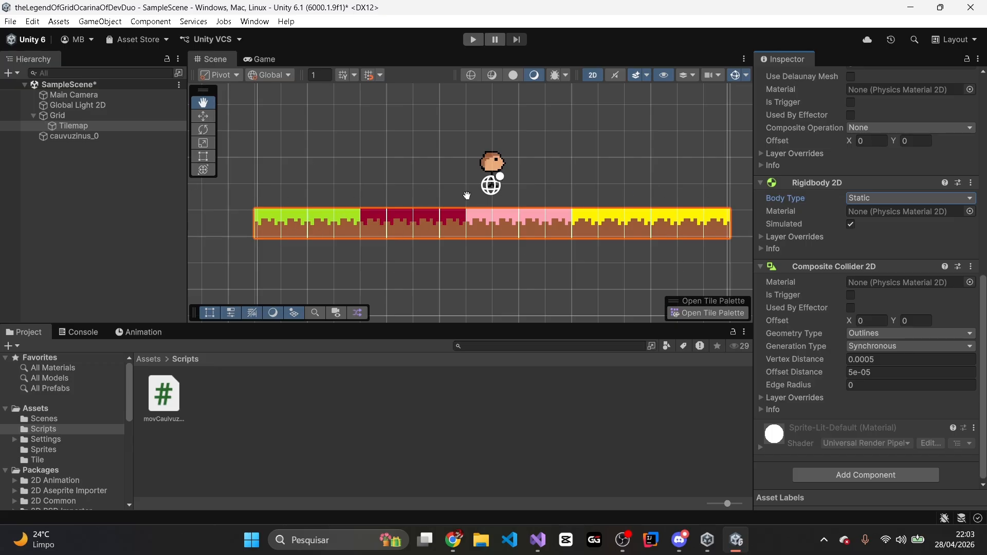
Step: Set the Composite Operation of the Tilemap Collider 2D to Merge
scroll(862, 233, up, 4)
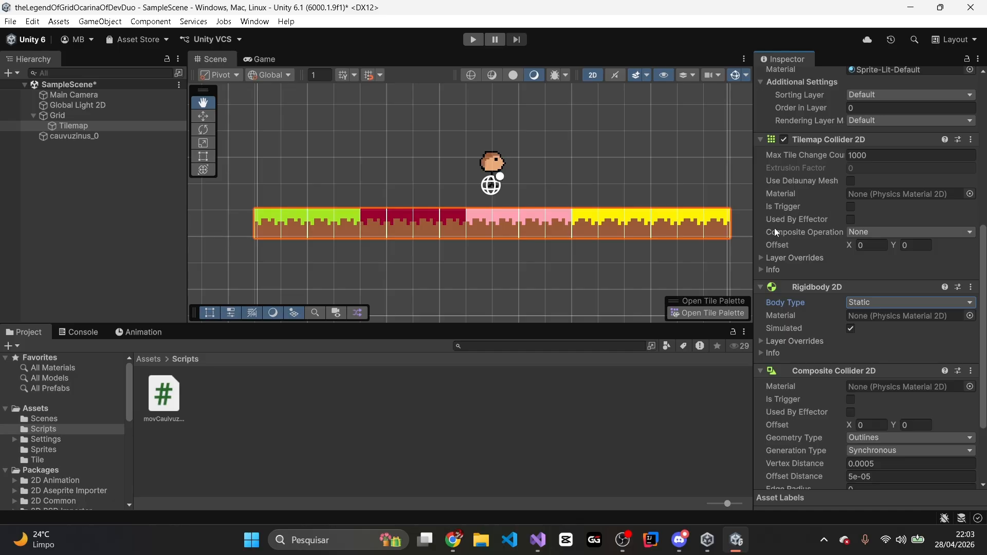
click(869, 231)
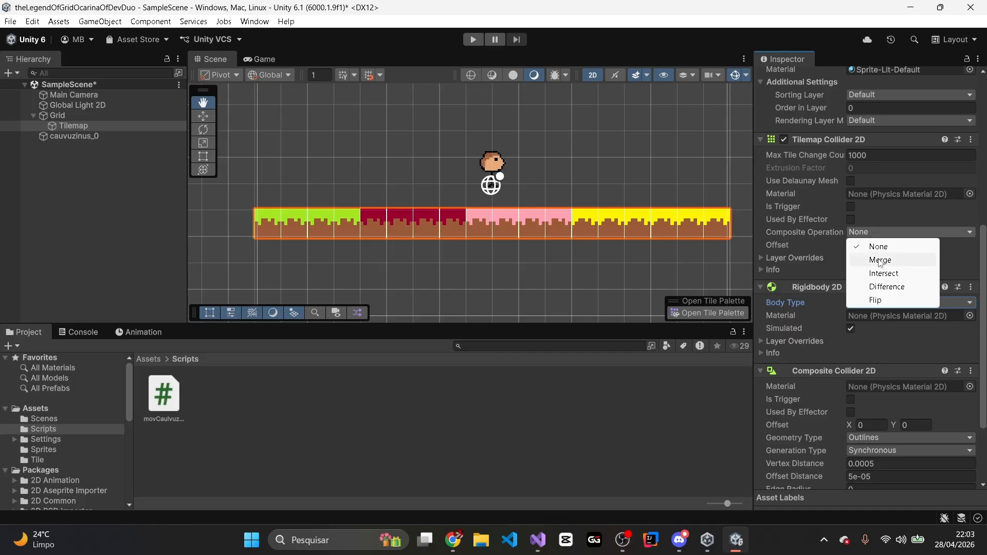
click(868, 258)
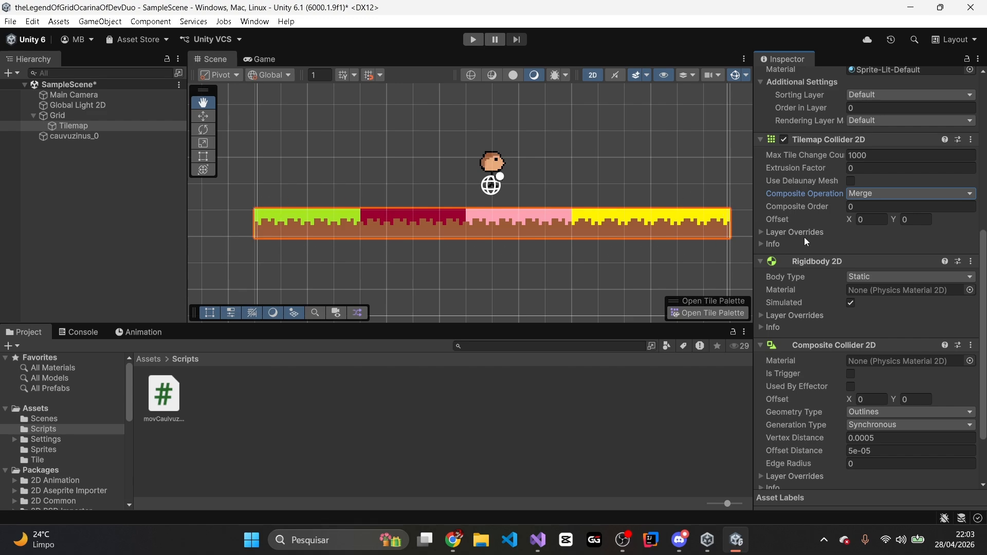
scroll(822, 301, down, 3)
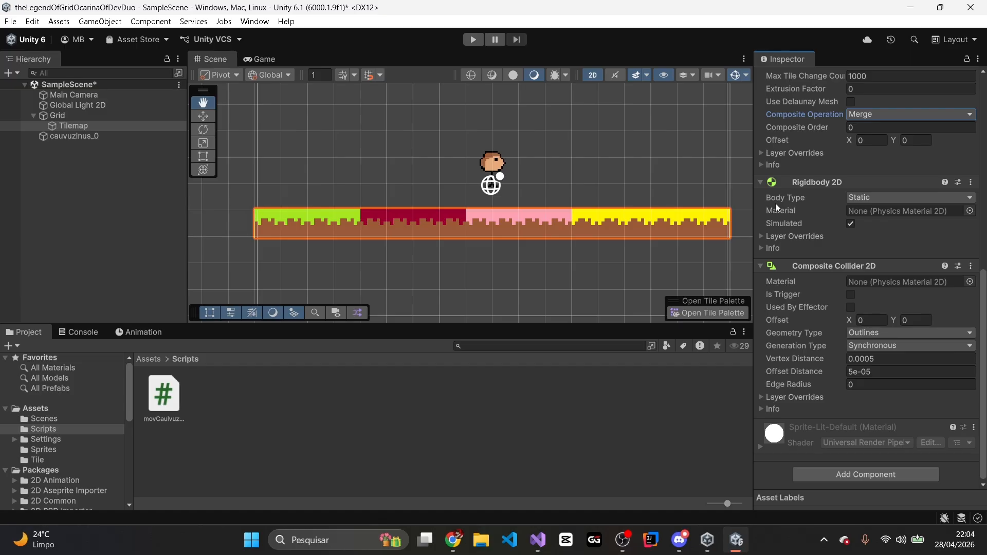
scroll(915, 284, up, 5)
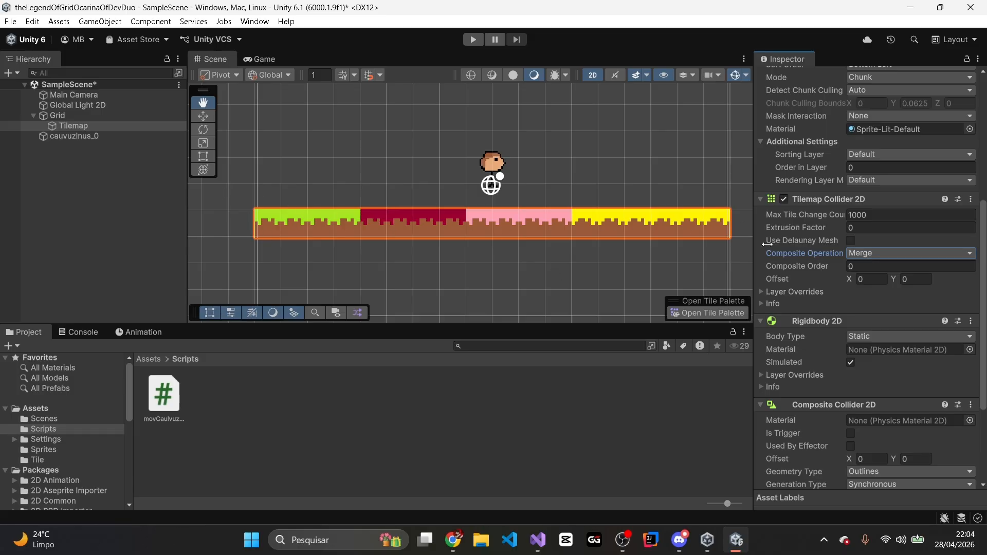
scroll(754, 248, down, 1)
Step: Play the scene, move the character back and forth across the ground with jumps to test the merged collider, and stop Play mode
click(474, 40)
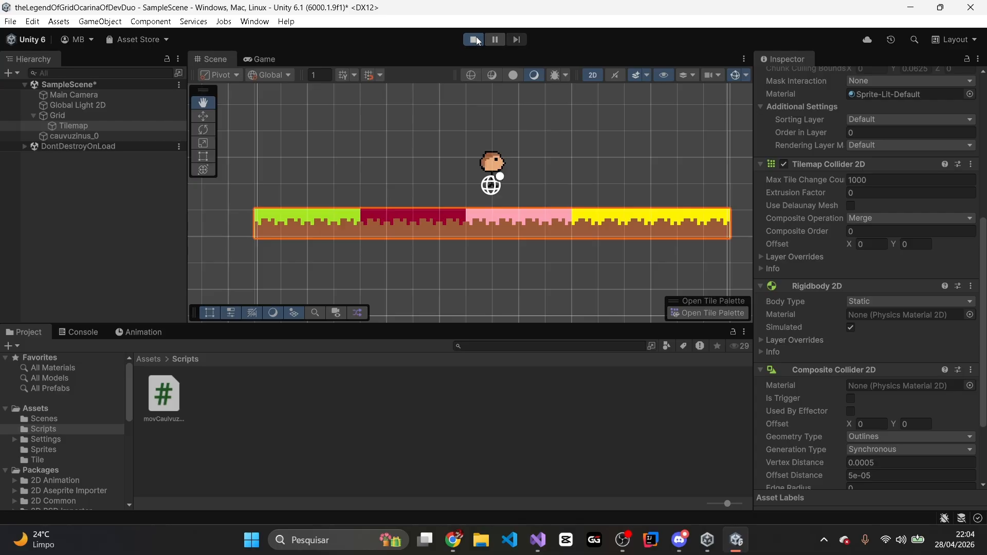
key(d)
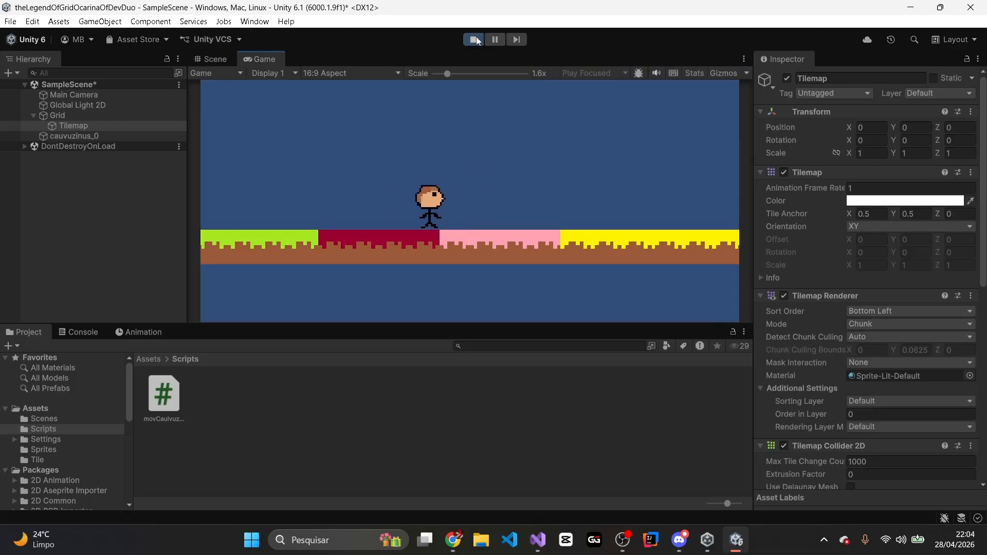
key(a)
key(space)
key(a)
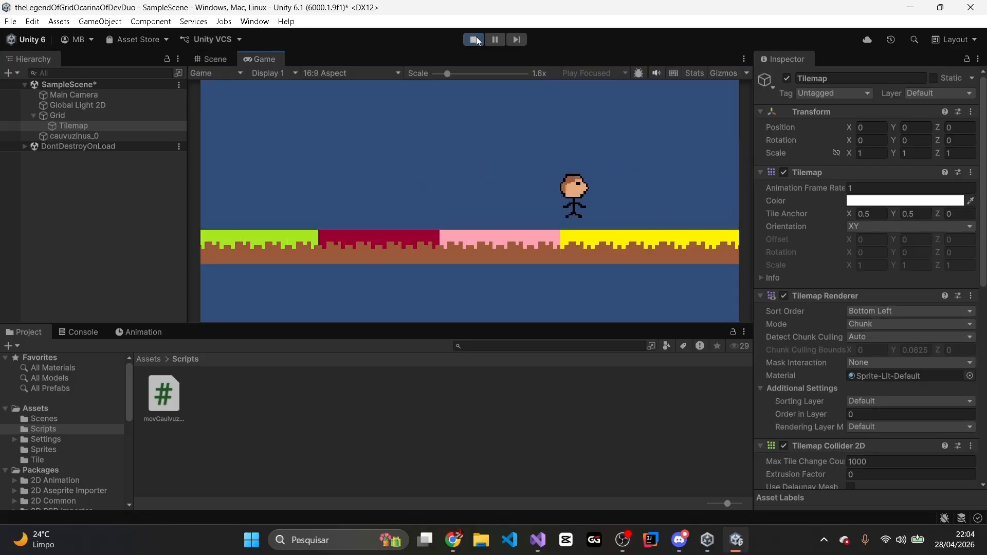
key(a)
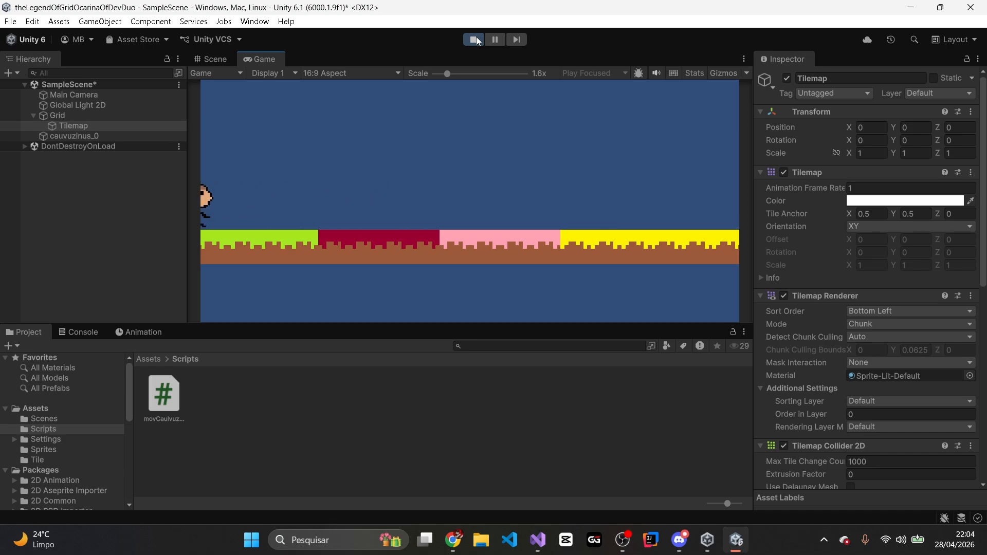
key(d)
key(a)
key(d)
key(space)
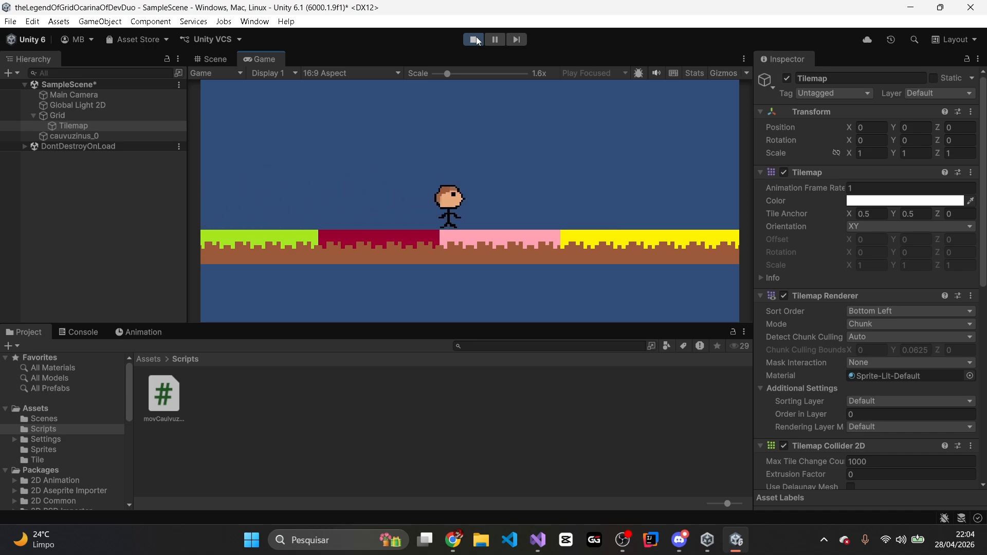
key(a)
key(d)
key(a)
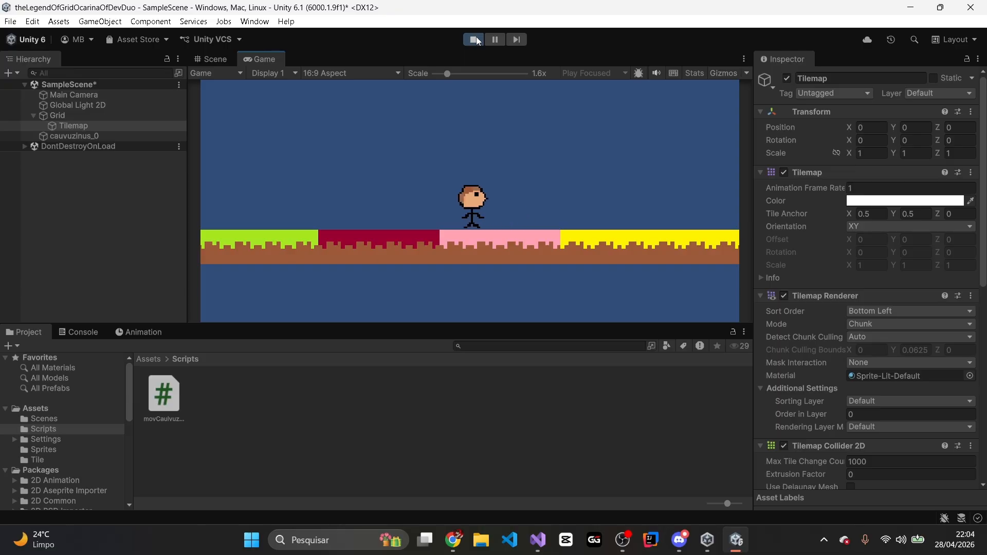
key(d)
key(a)
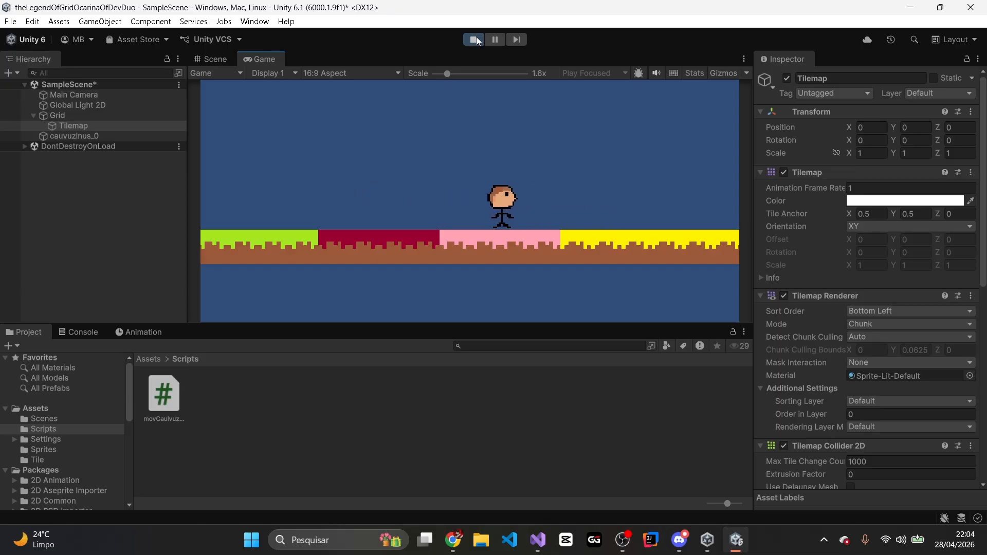
key(d)
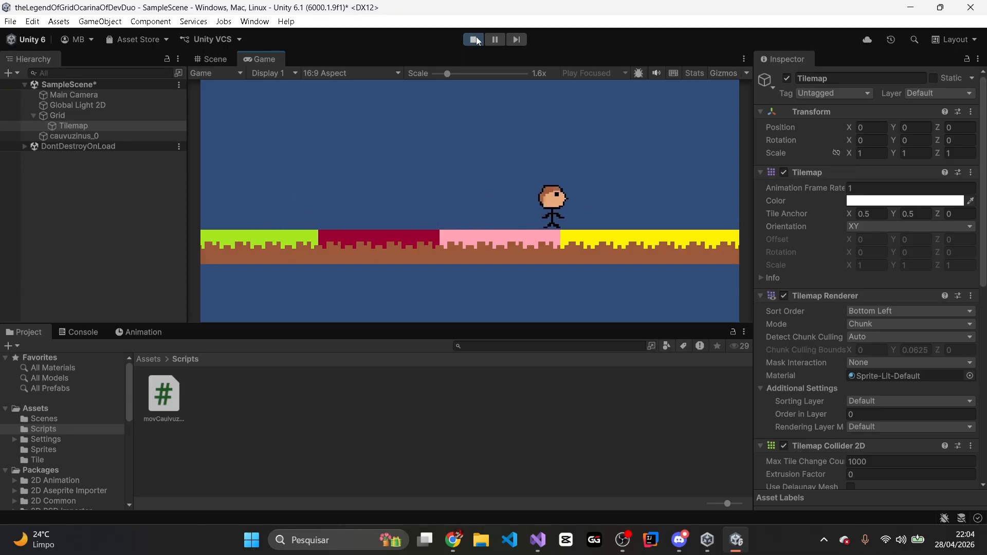
key(a)
key(d)
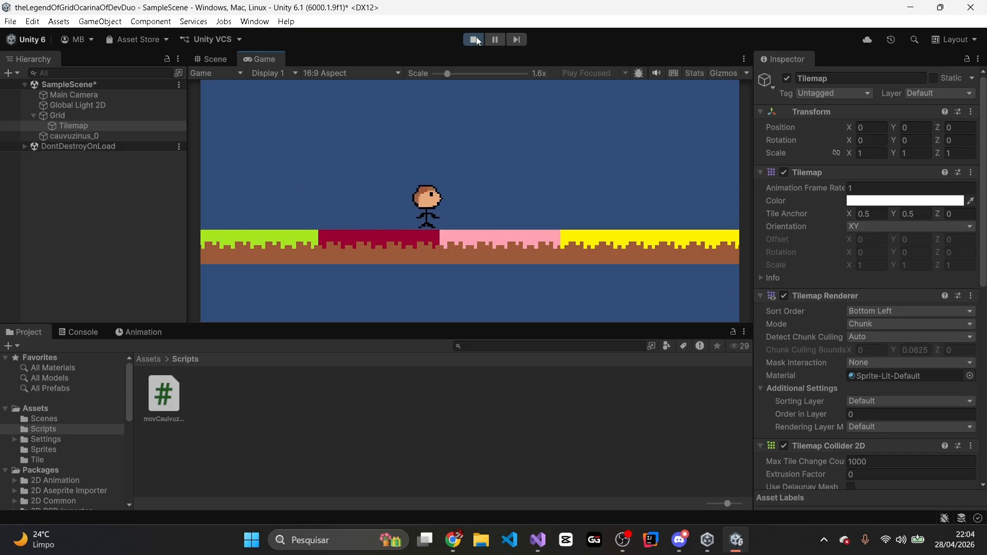
key(a)
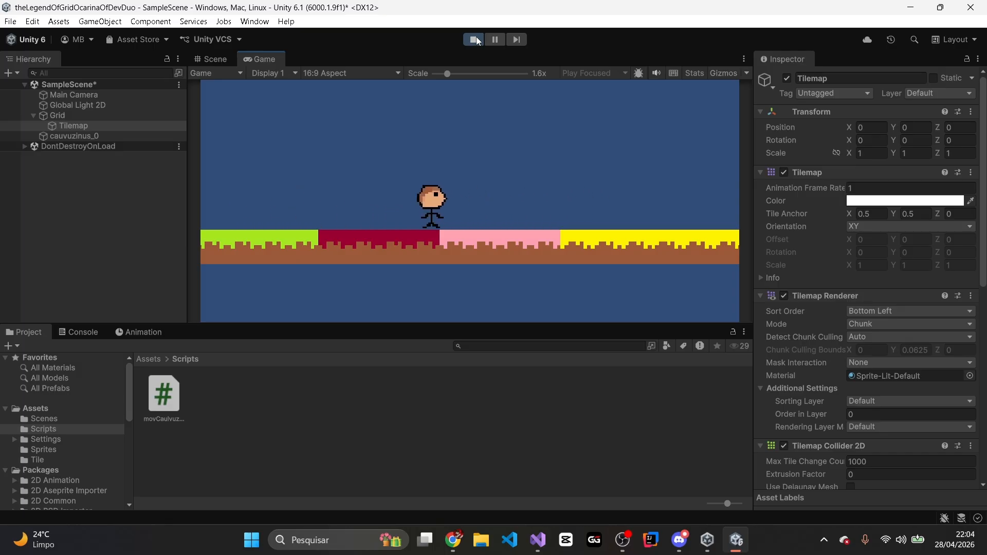
key(d)
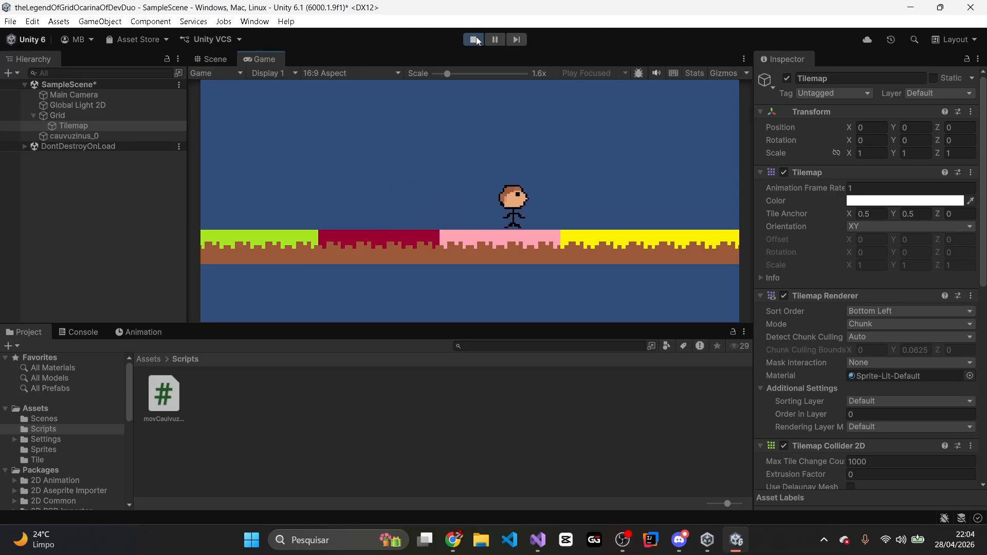
key(a)
key(a)
key(d)
key(a)
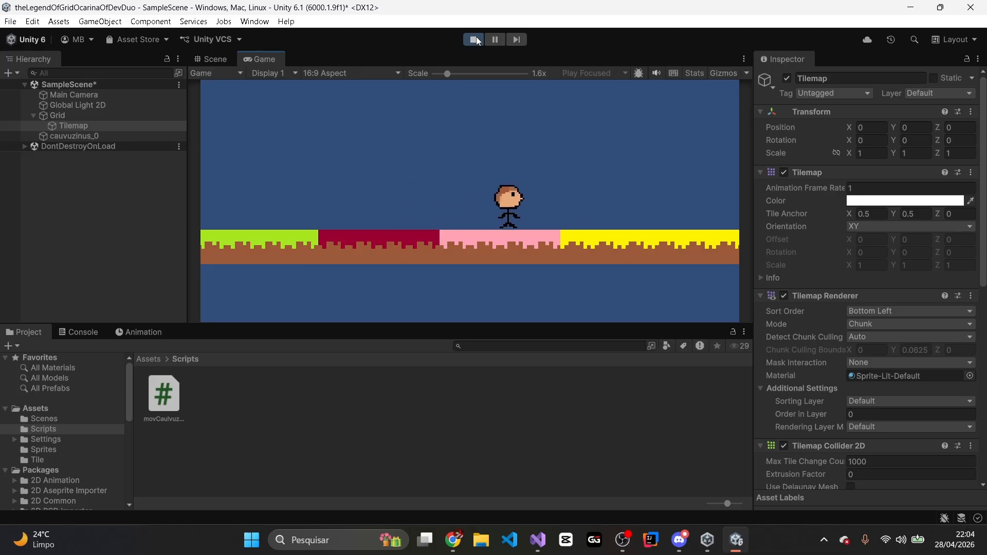
click(483, 41)
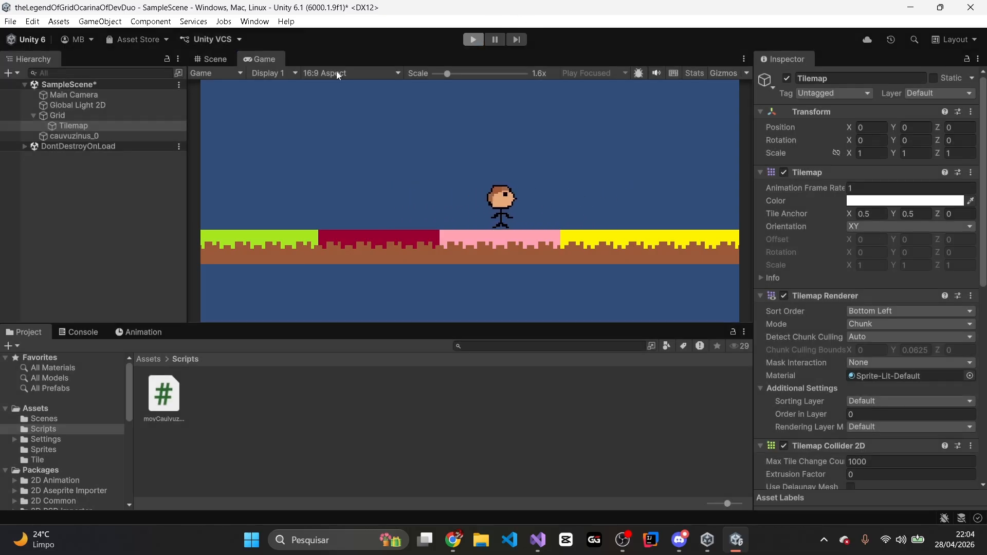
Step: Paint and flood-fill a block of dark red ground tiles from the Ground Palette above the green and dark red ground, behind the character
click(223, 61)
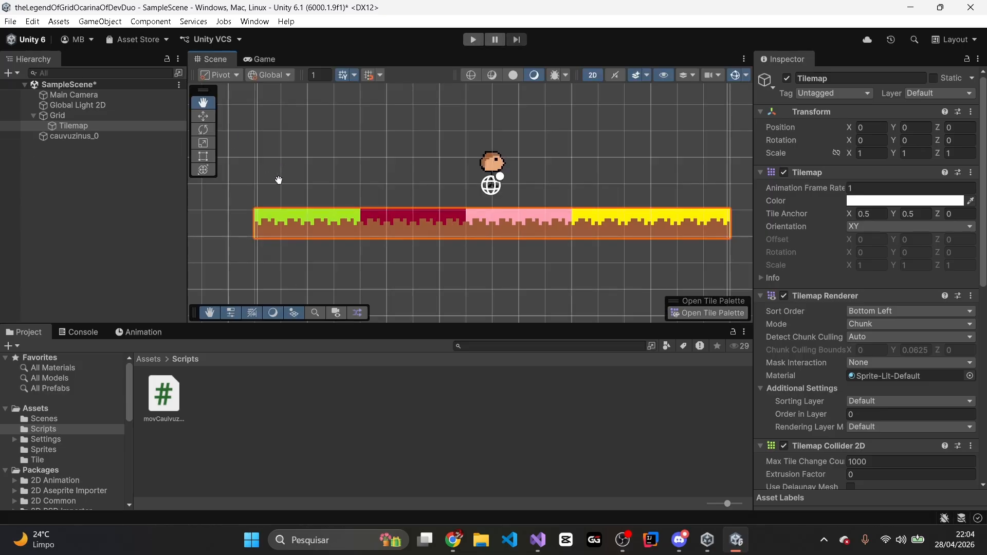
scroll(470, 194, up, 1)
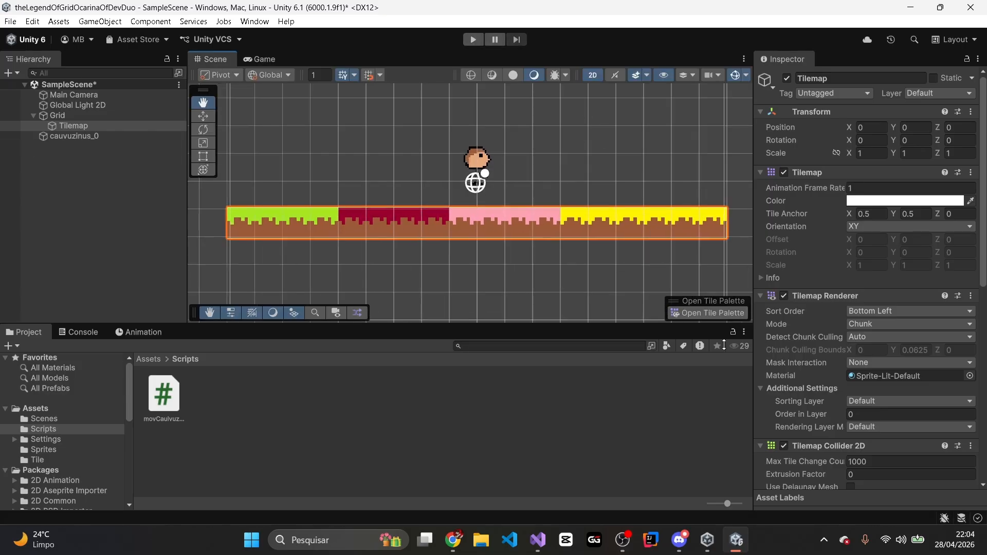
click(691, 312)
scroll(654, 280, down, 1)
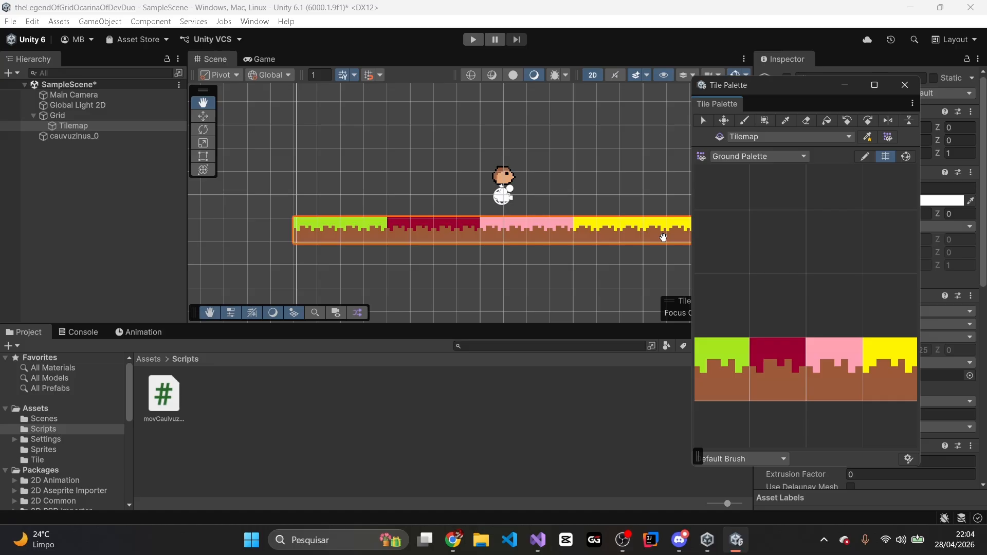
click(765, 392)
mouse_move(306, 207)
mouse_down()
mouse_move(307, 177)
mouse_move(401, 132)
mouse_move(305, 111)
mouse_move(447, 112)
mouse_move(470, 146)
mouse_move(468, 208)
mouse_up()
click(826, 120)
click(411, 203)
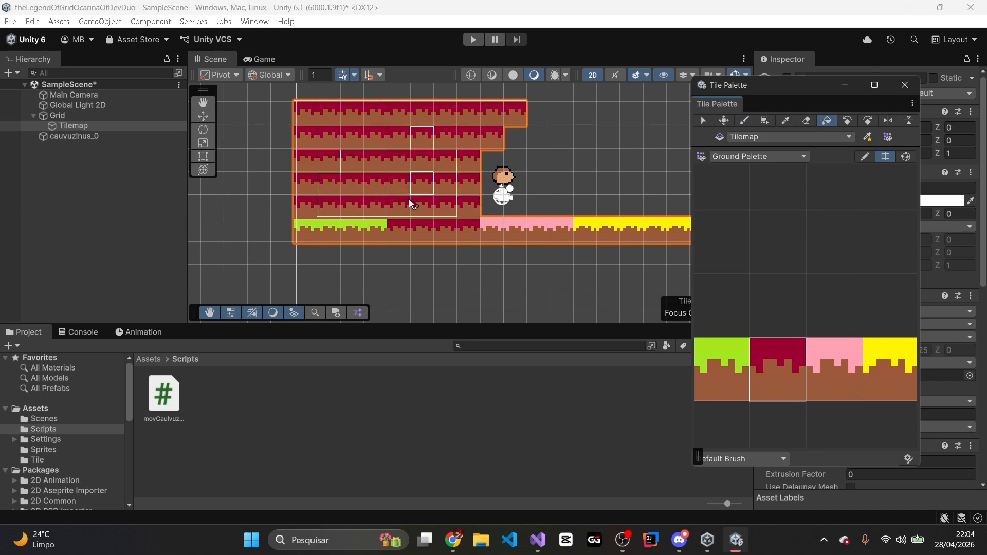
Step: Brush dark red tiles into a roof over the character and a wall down to the yellow ground in front of it
scroll(599, 156, down, 1)
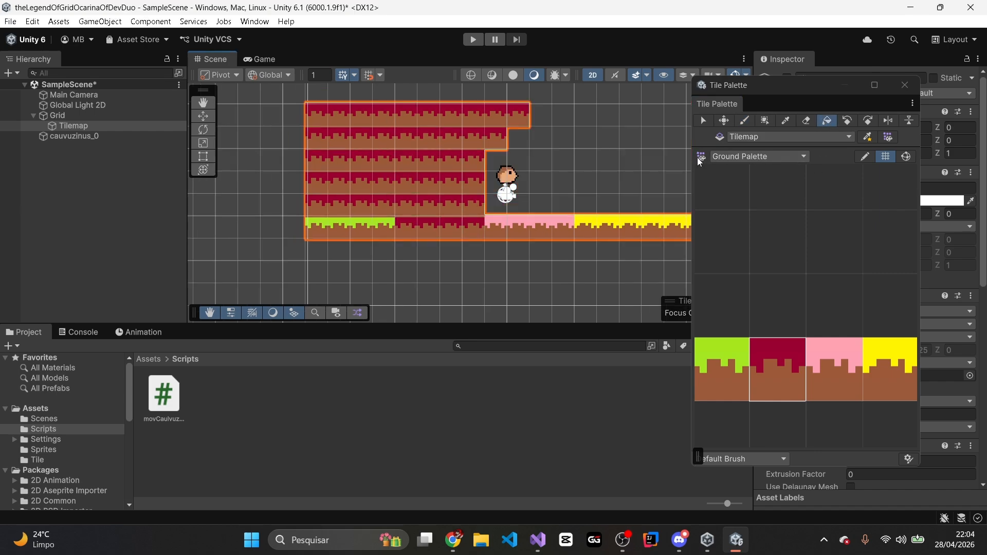
click(746, 121)
mouse_move(539, 116)
mouse_down()
mouse_move(620, 132)
mouse_move(586, 176)
mouse_move(584, 136)
mouse_move(590, 171)
mouse_move(609, 174)
mouse_up()
scroll(574, 161, down, 1)
Step: Flood-fill the area beneath the ground strip with dark red tiles over its whole width
click(827, 120)
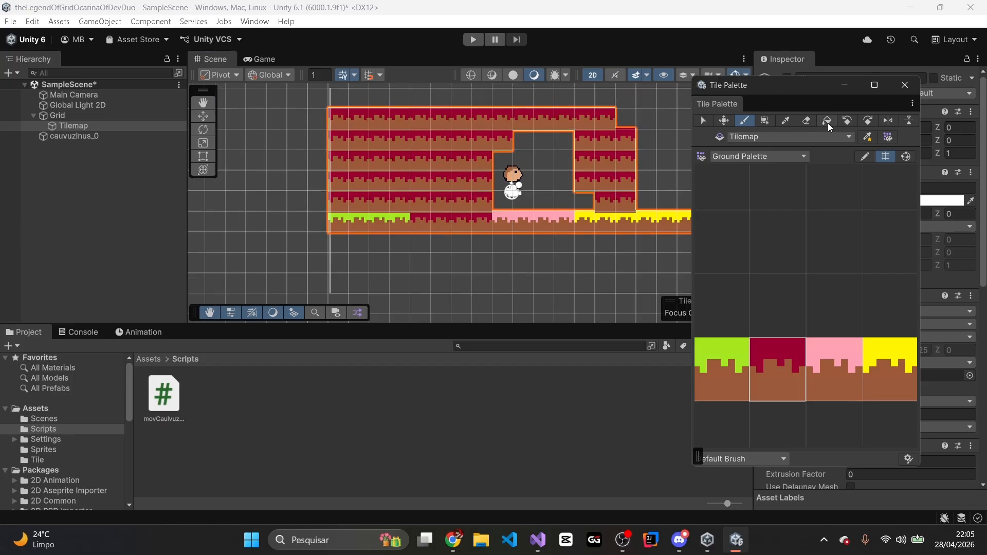
click(519, 280)
click(516, 302)
click(507, 319)
scroll(512, 242, down, 3)
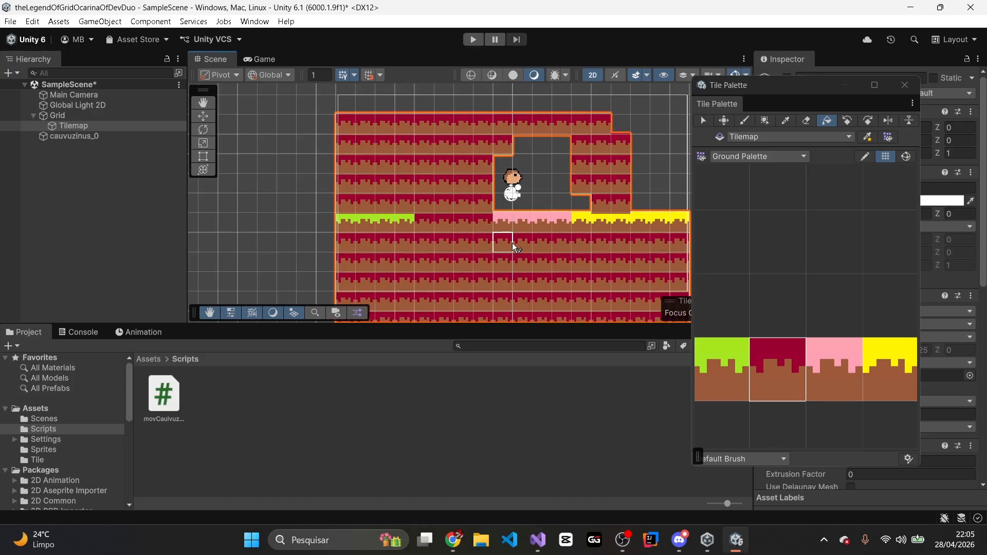
Step: Extend the dark red tile fill above the terrain and outward on both sides, keeping the cave around the character empty
scroll(612, 192, up, 1)
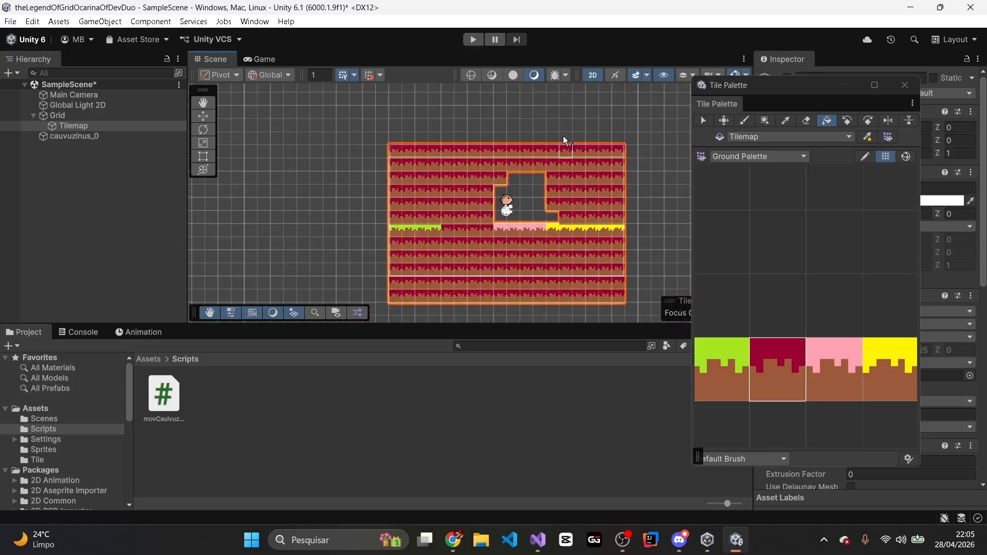
click(407, 126)
click(329, 138)
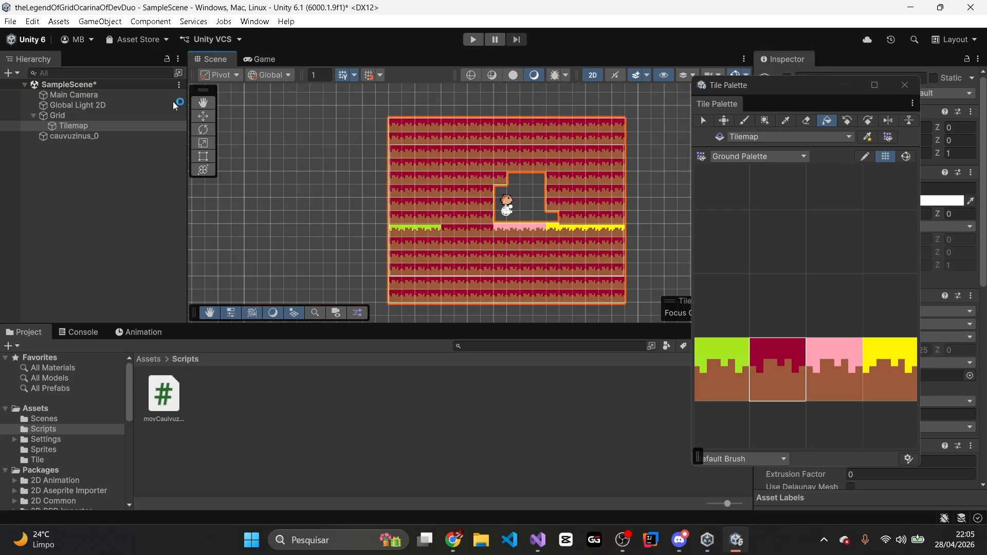
click(240, 181)
click(662, 168)
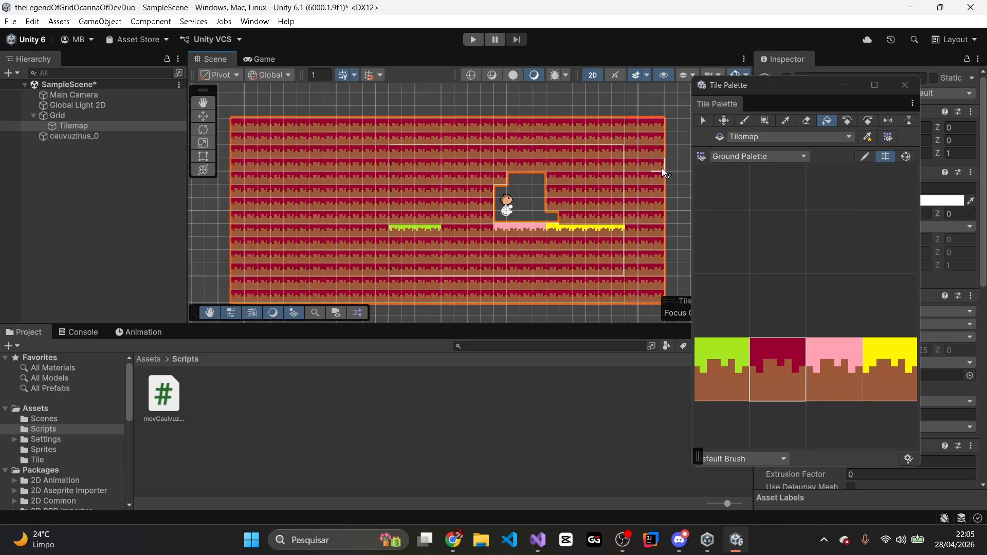
click(678, 173)
click(688, 175)
scroll(605, 143, up, 2)
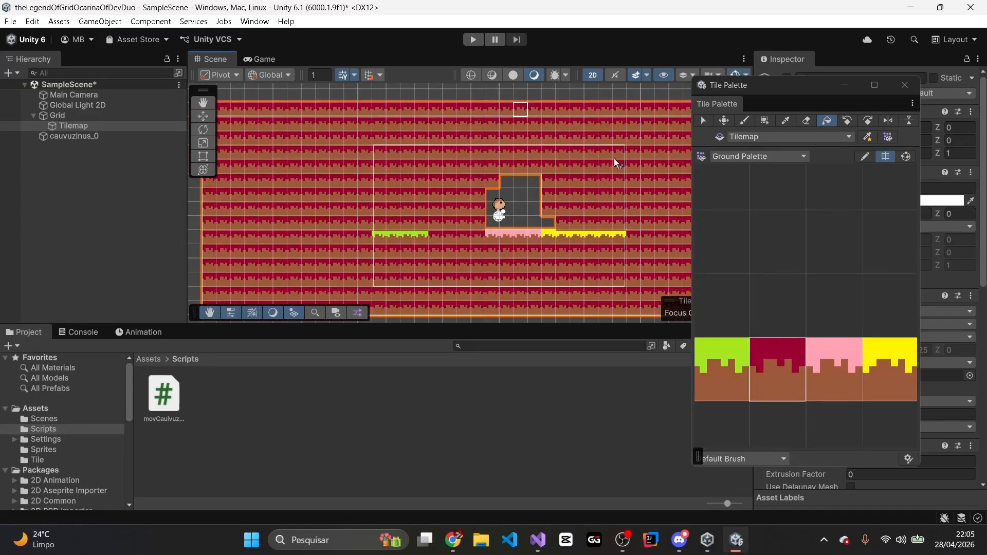
Step: Close the Tile Palette and select the Tilemap object to inspect the outline of the filled terrain
click(905, 86)
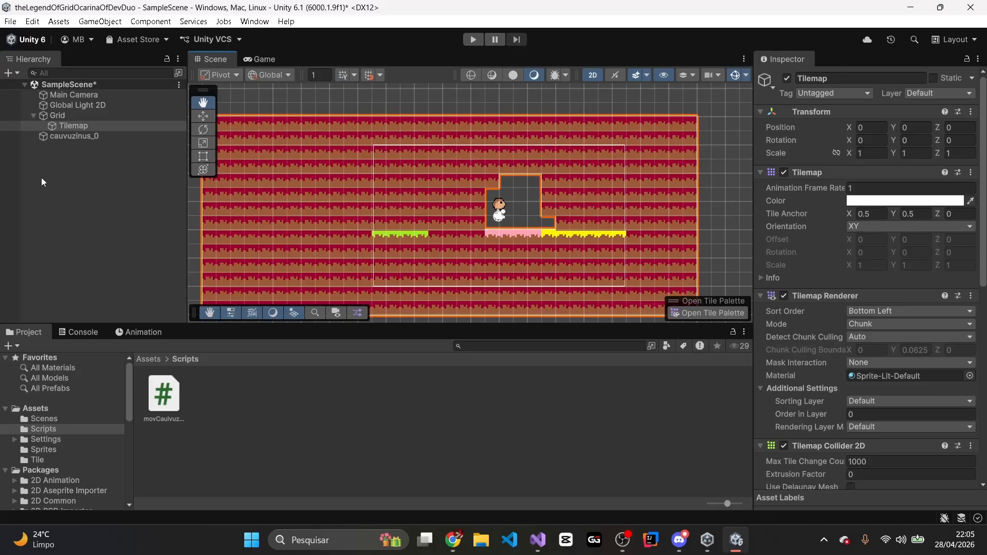
click(51, 125)
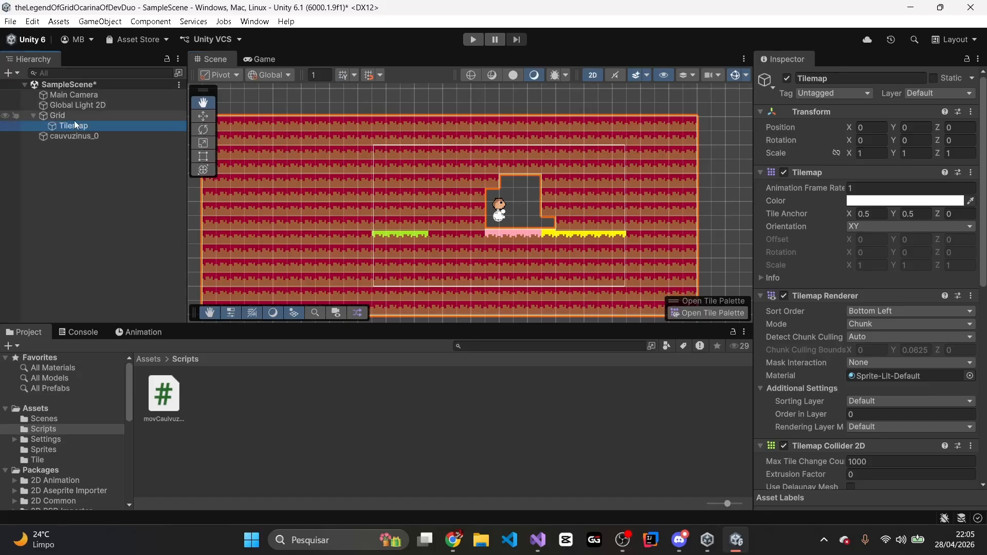
scroll(324, 142, down, 1)
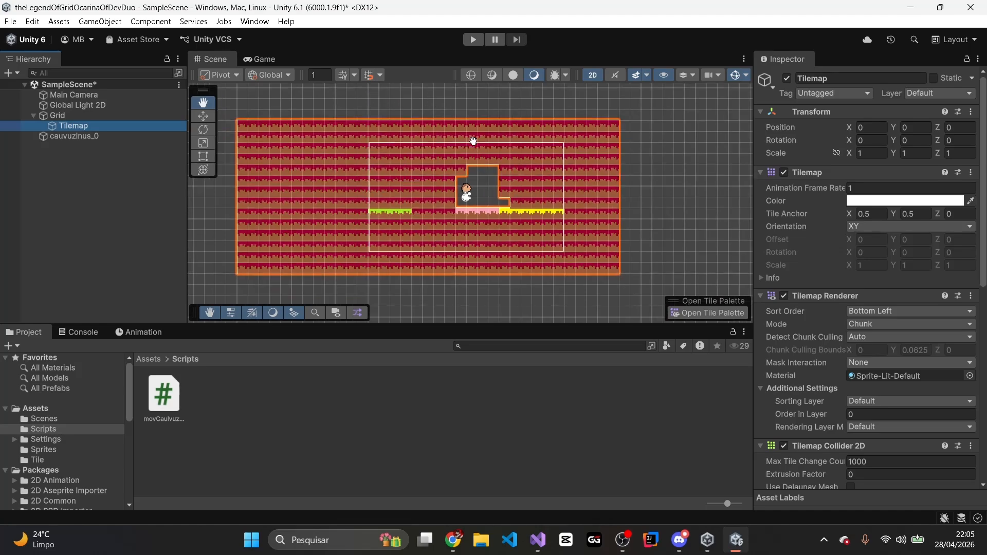
scroll(470, 139, up, 2)
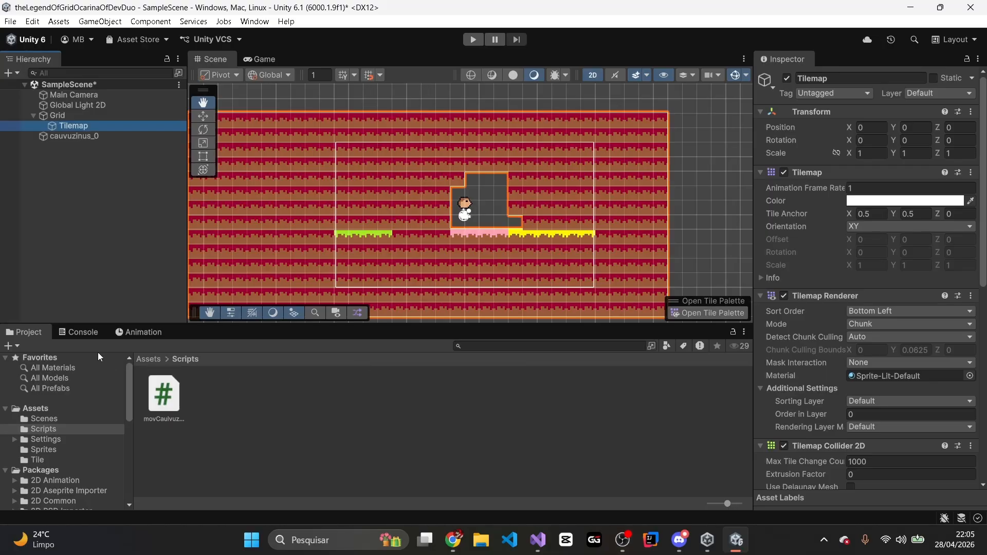
Step: Open the chao_variado_grid sprite in the Sprite Editor, view the Grid By Cell Size slicing options, and close the editor without slicing
click(48, 450)
click(210, 408)
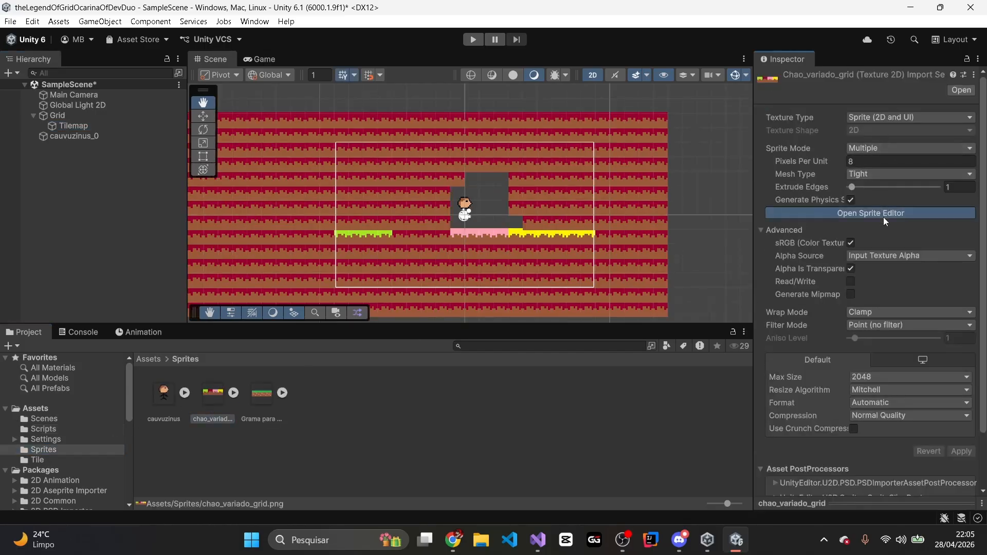
click(883, 215)
click(95, 44)
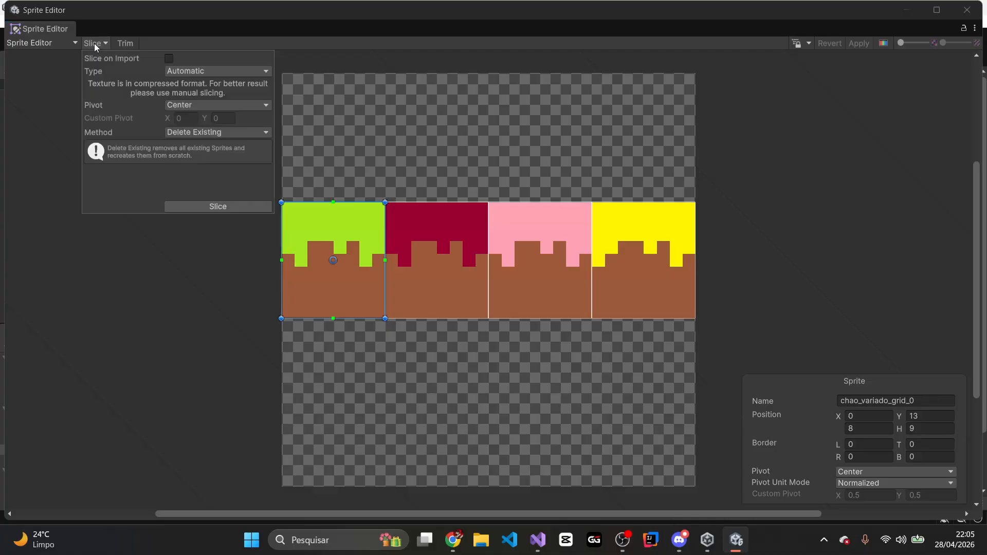
click(182, 70)
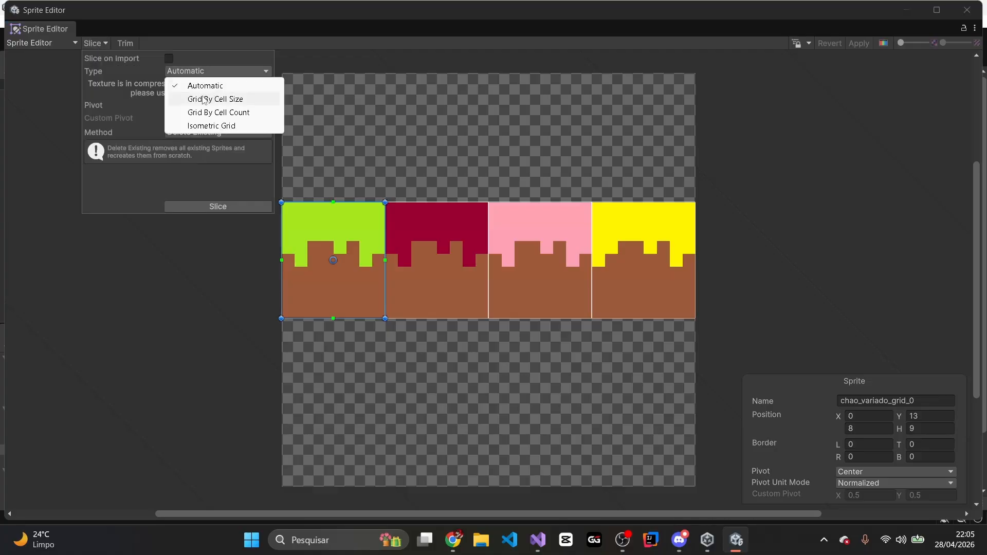
click(218, 100)
key(Tab)
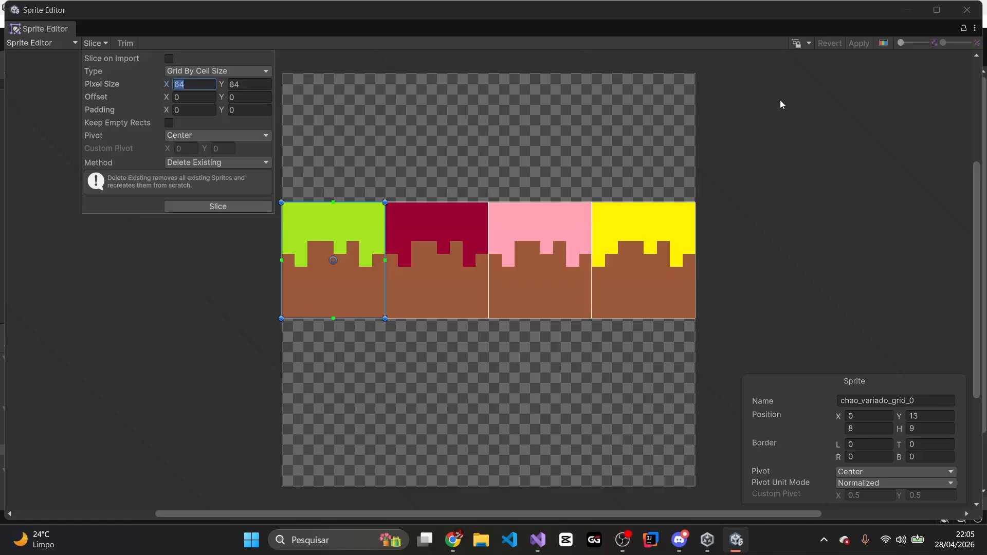
click(967, 9)
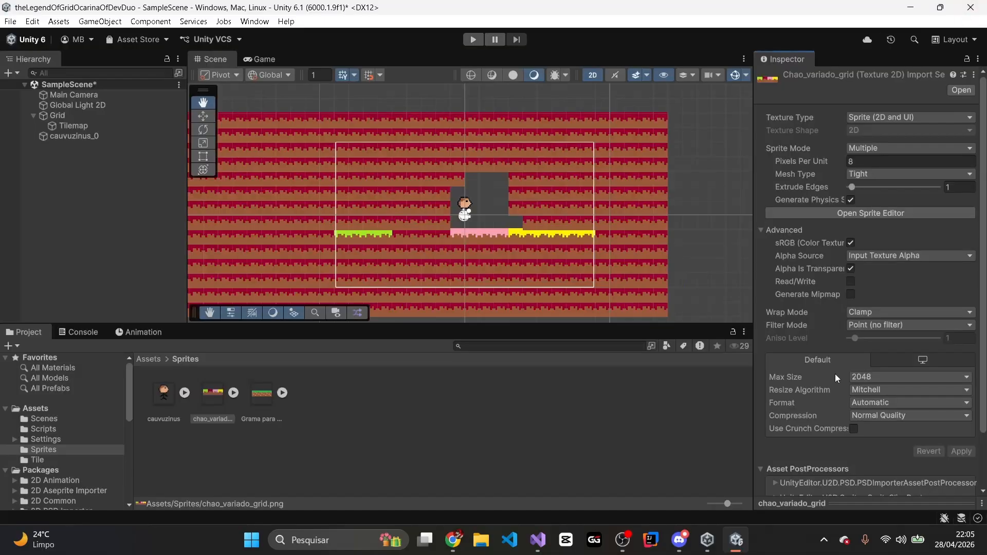
scroll(606, 231, up, 4)
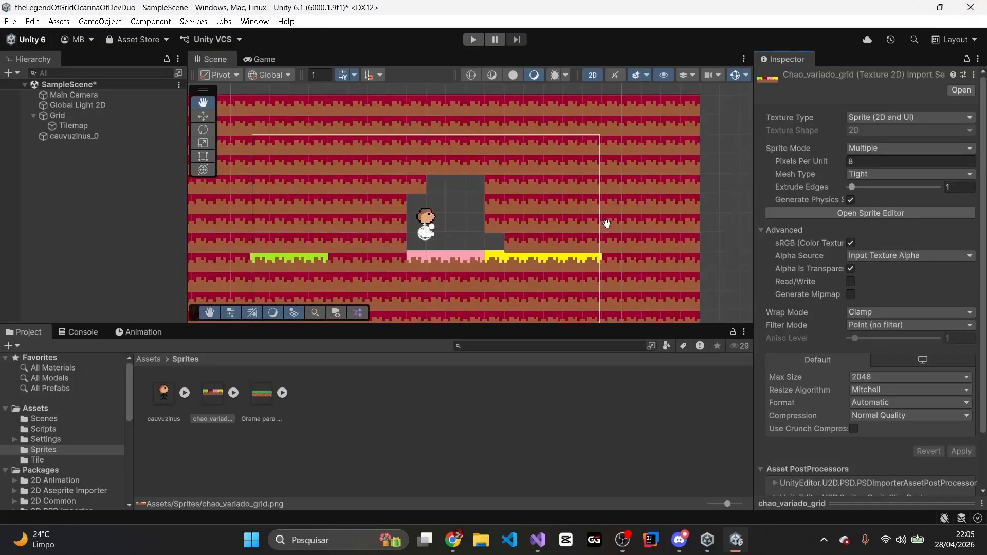